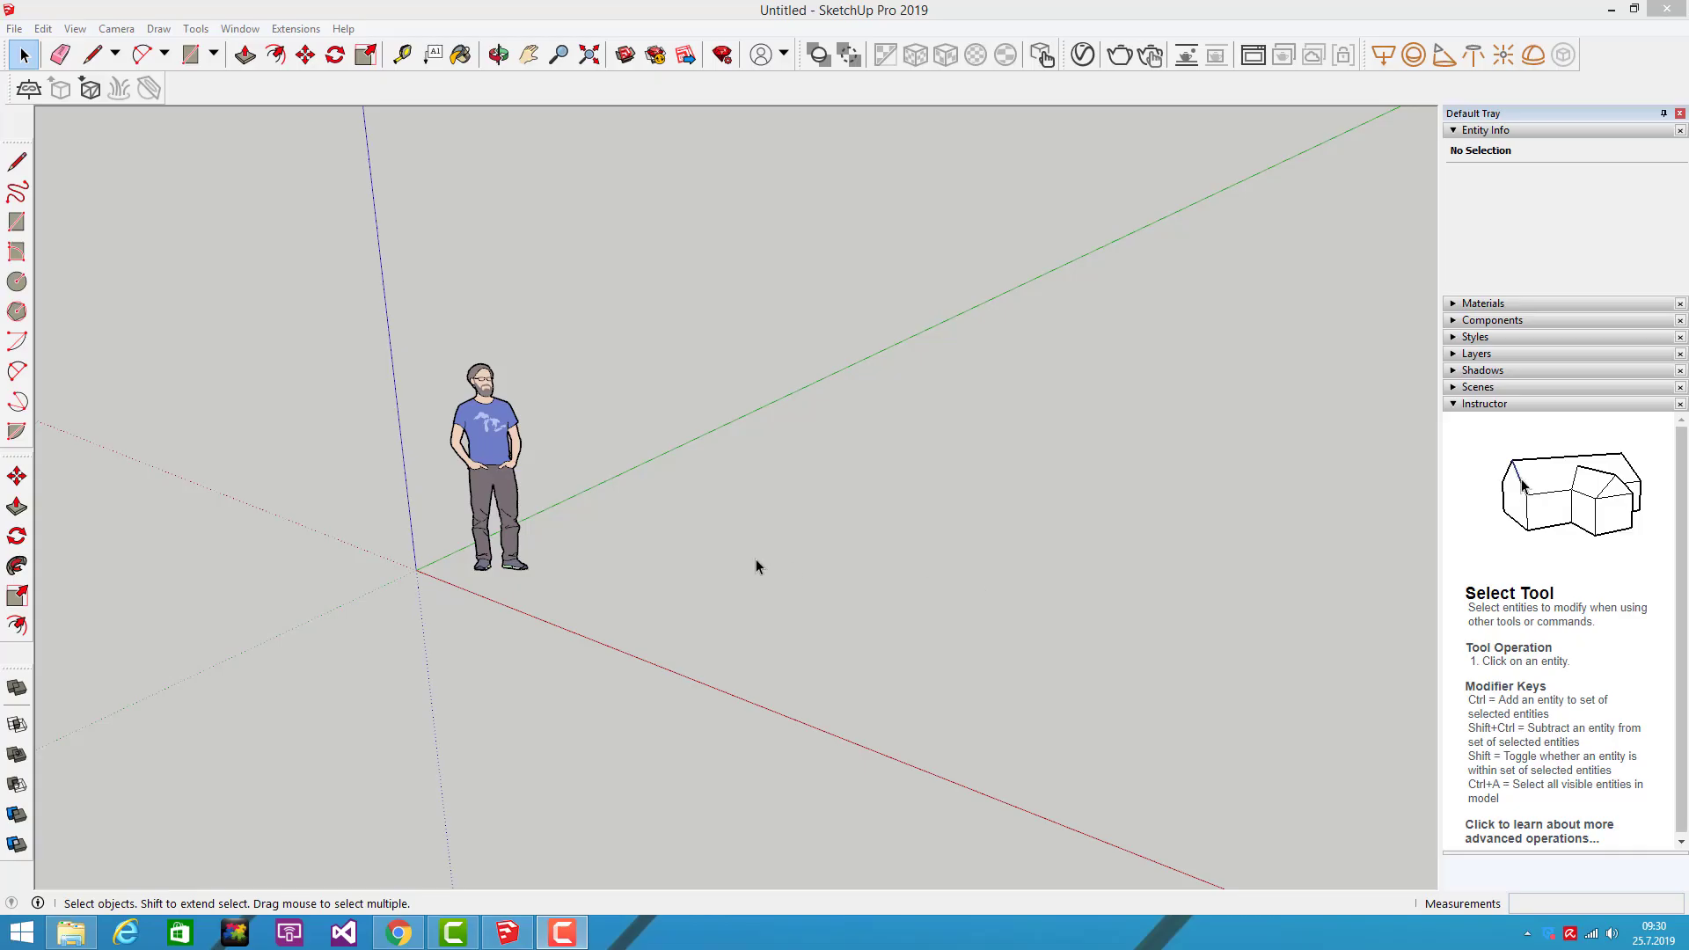
Step: Nudge the view, return to the Select tool and open the Window menu
middle_click_drag(715, 552, 716, 550)
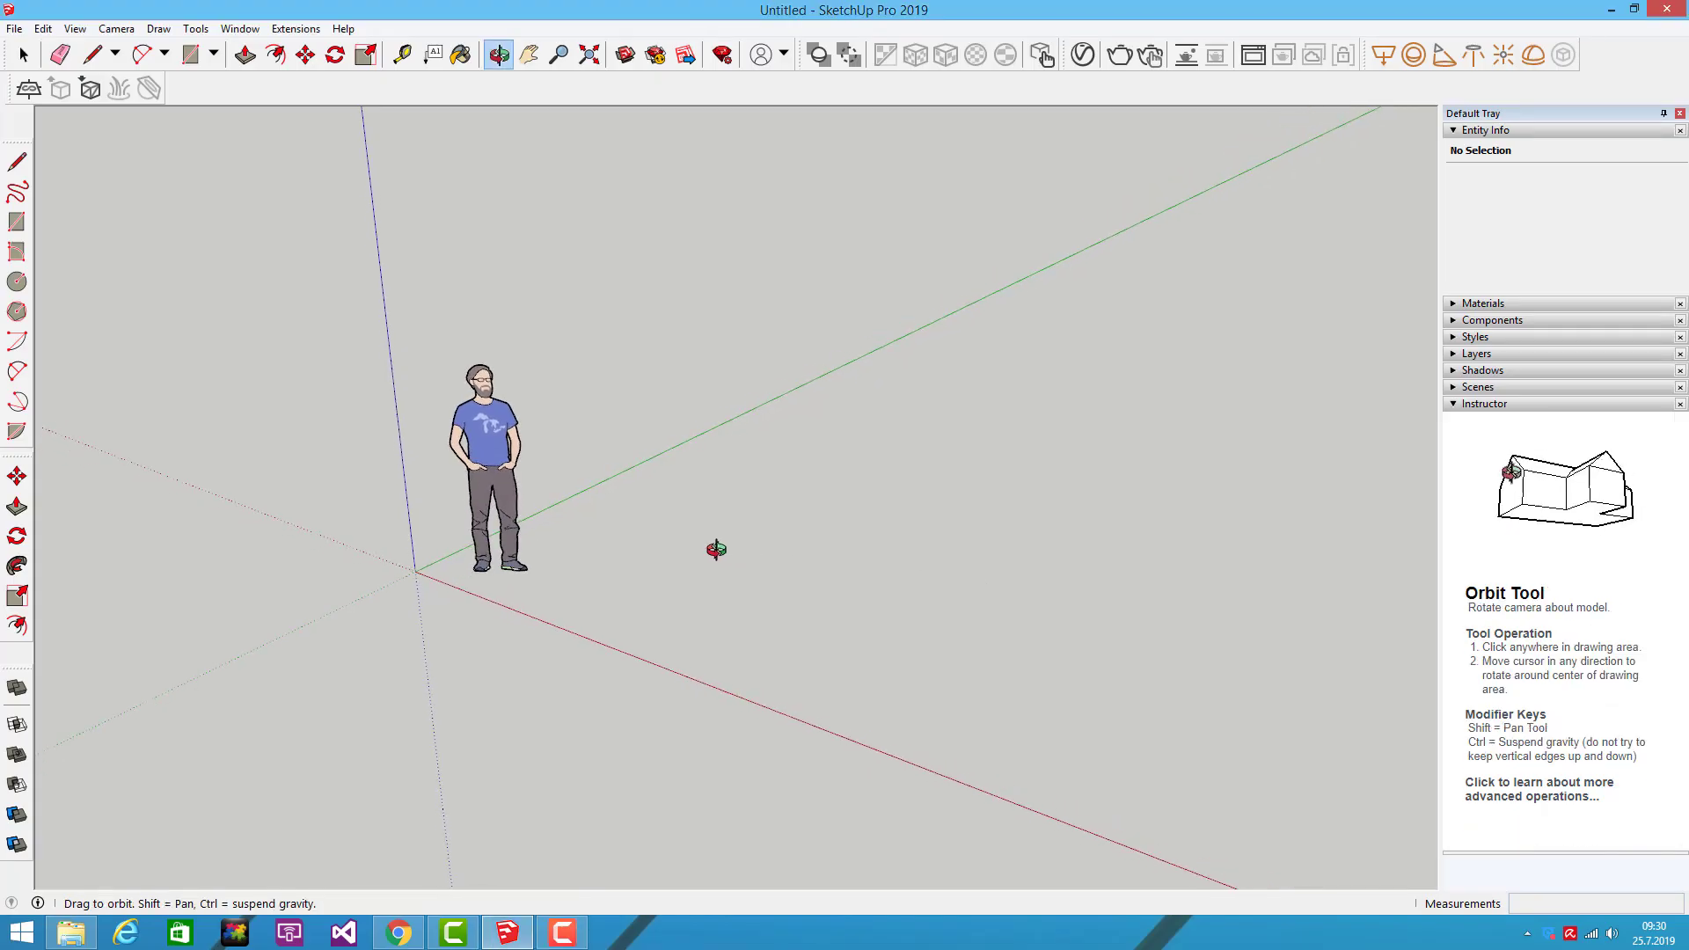
key("space")
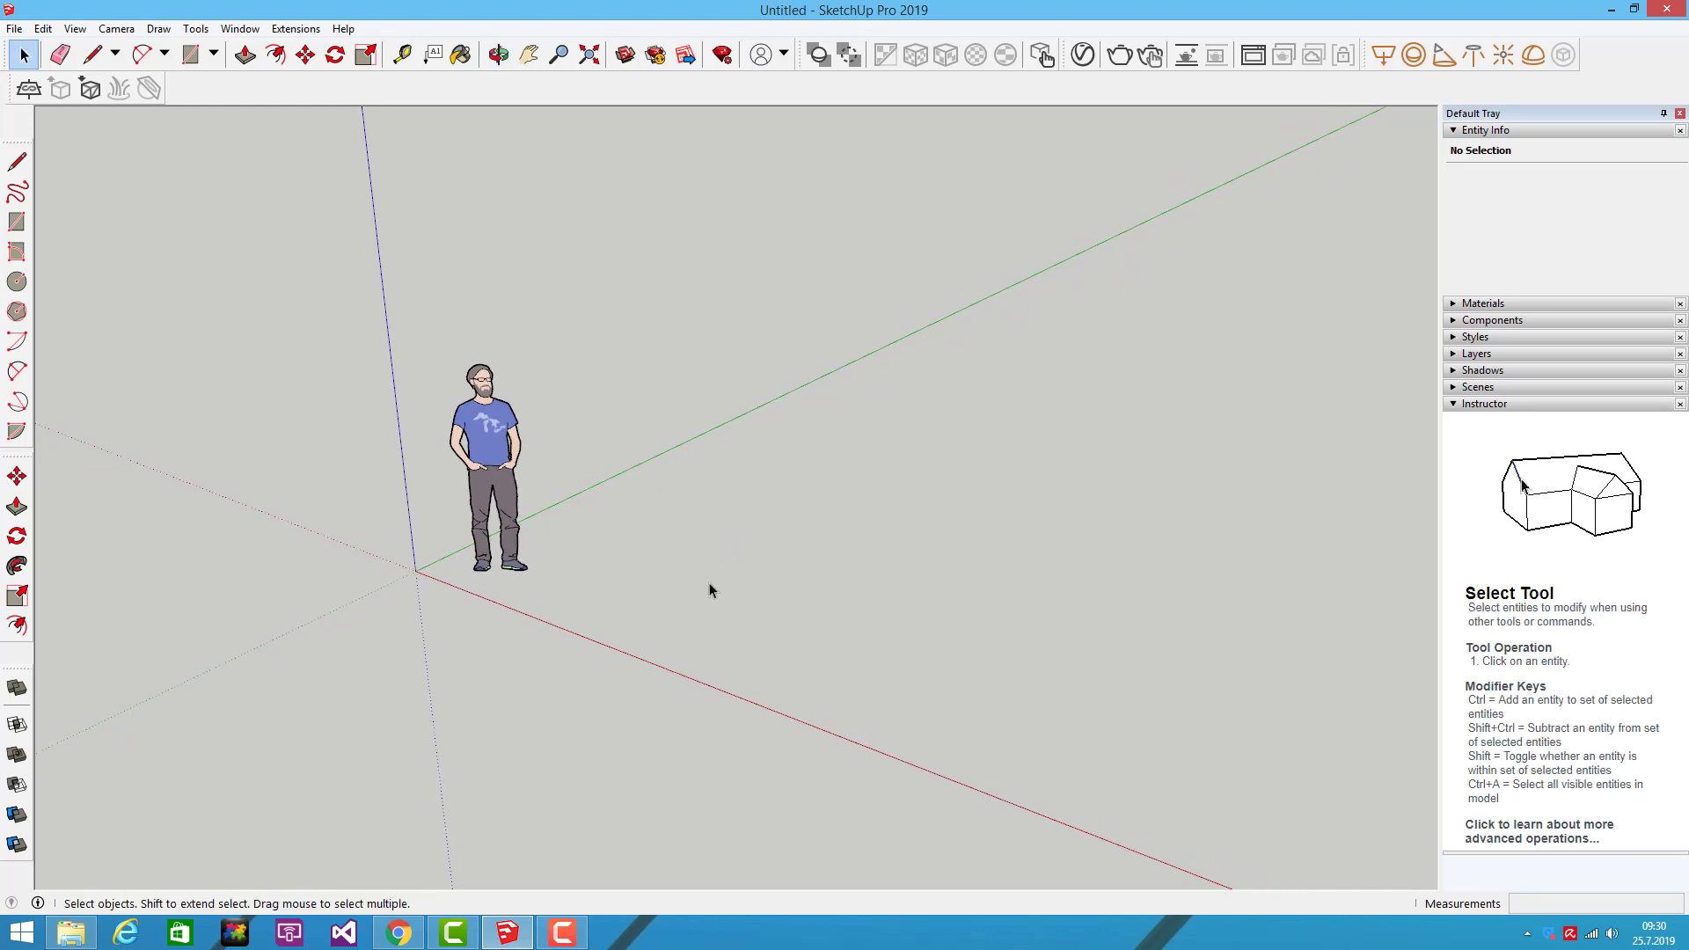
left_click(239, 28)
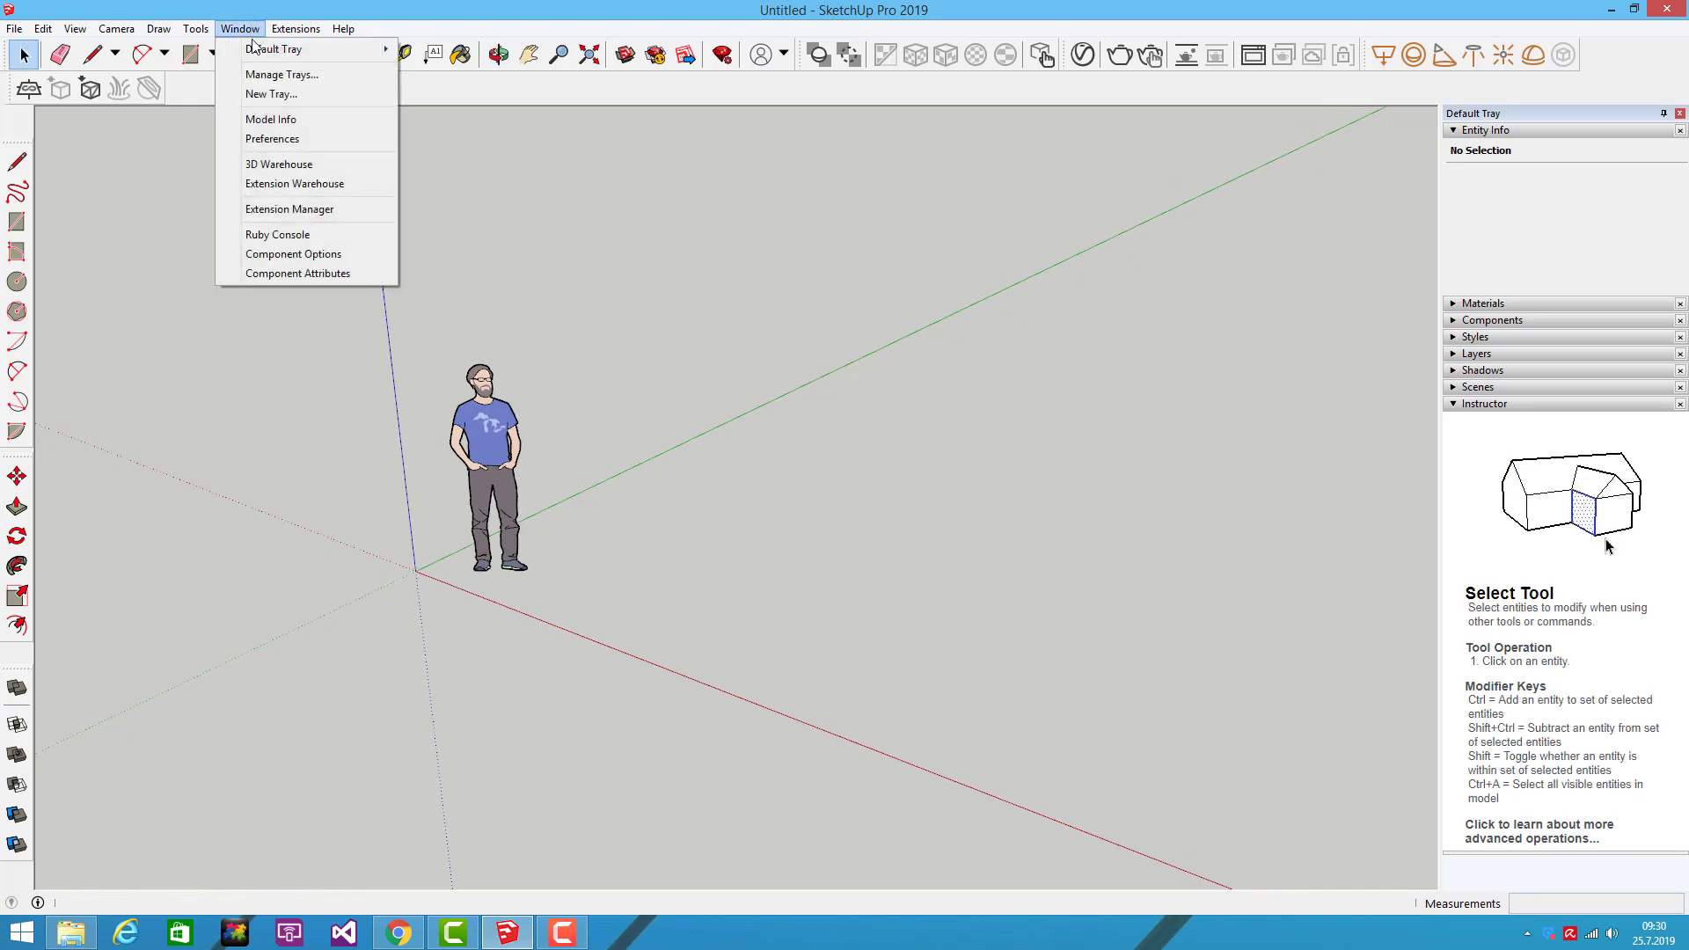
Step: In Model Info > Units, set length units to Decimal cm, then close the dialog
left_click(273, 120)
left_click_drag(669, 187, 714, 216)
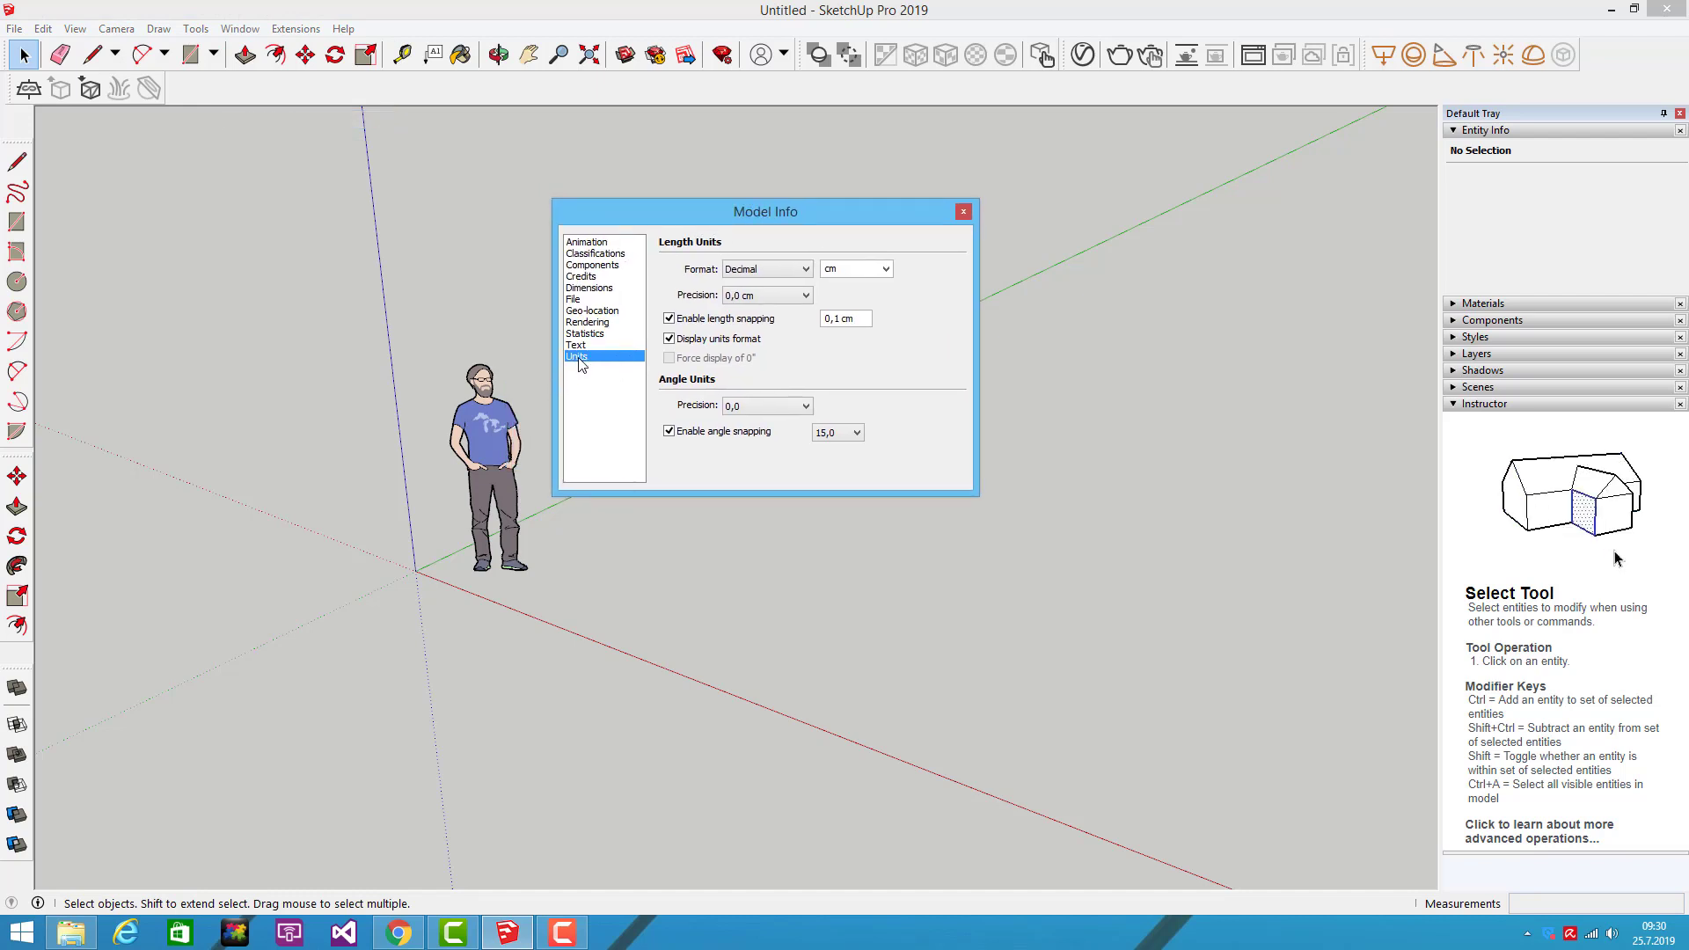
left_click(885, 269)
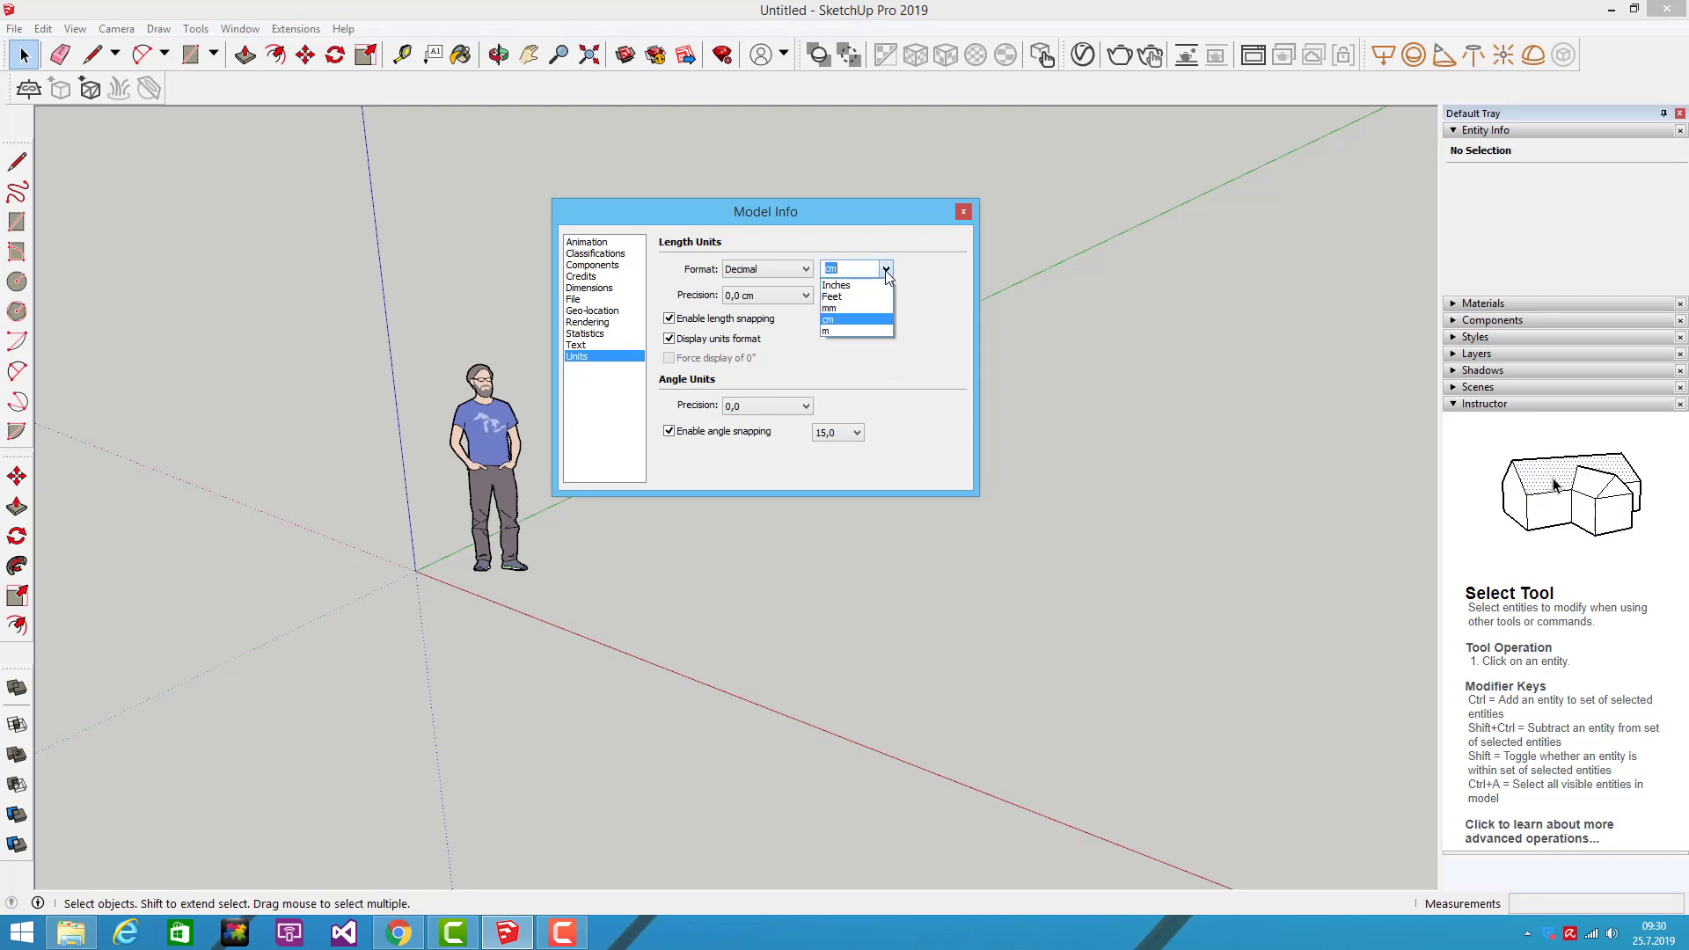
left_click(845, 325)
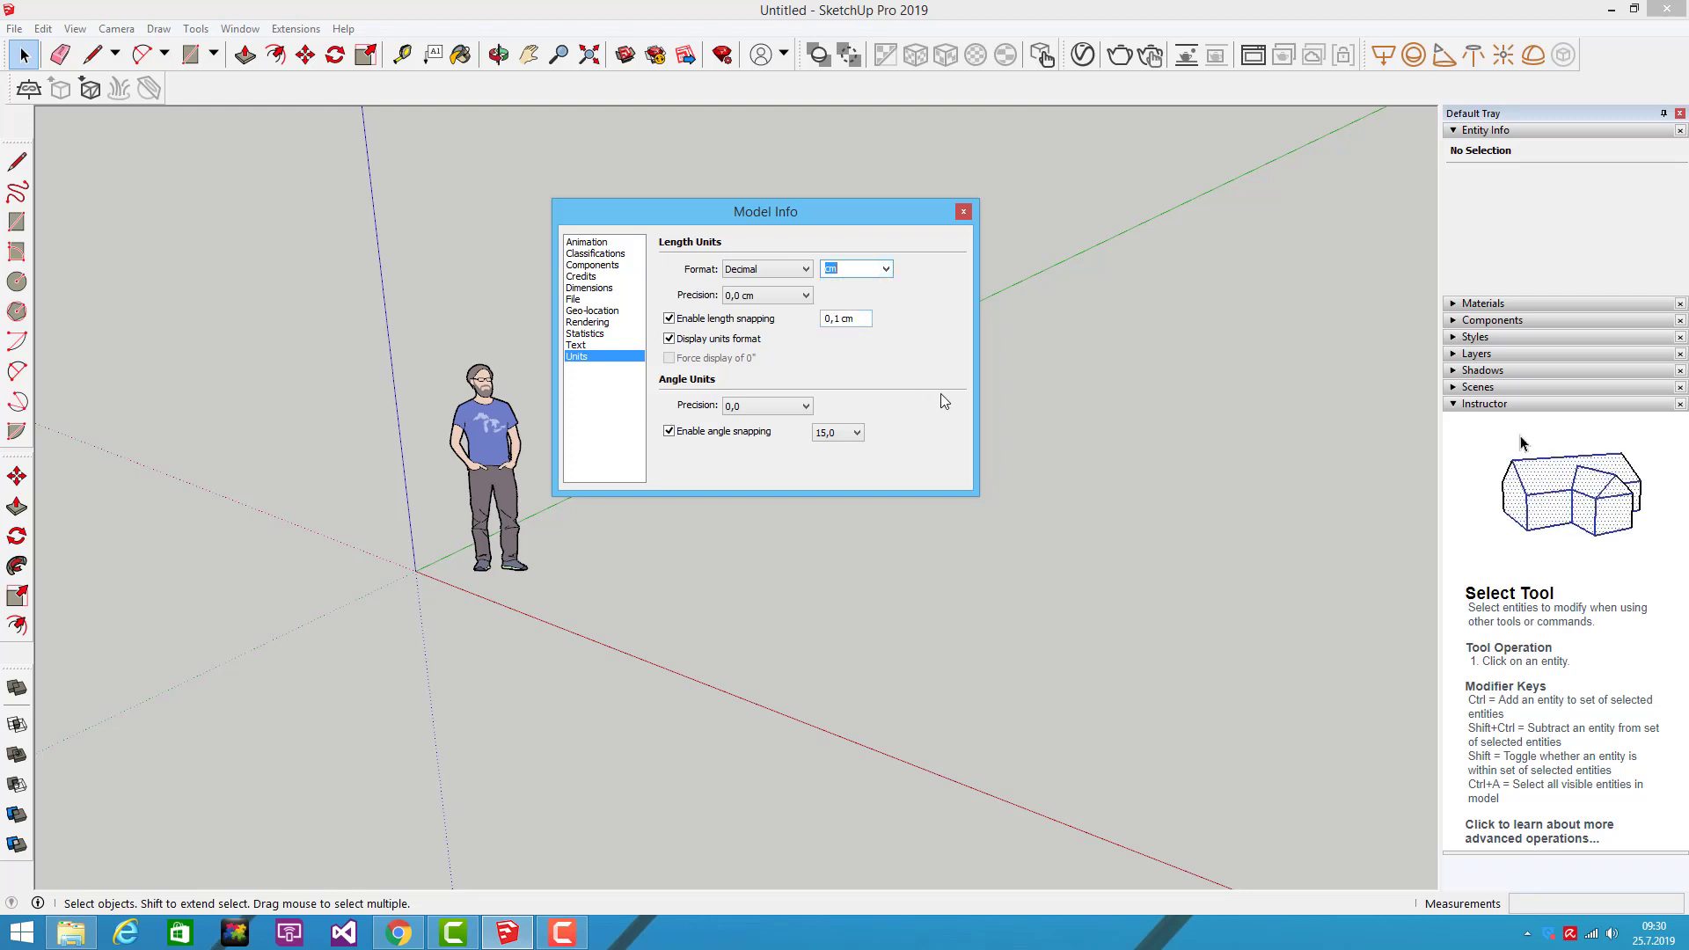
left_click(963, 213)
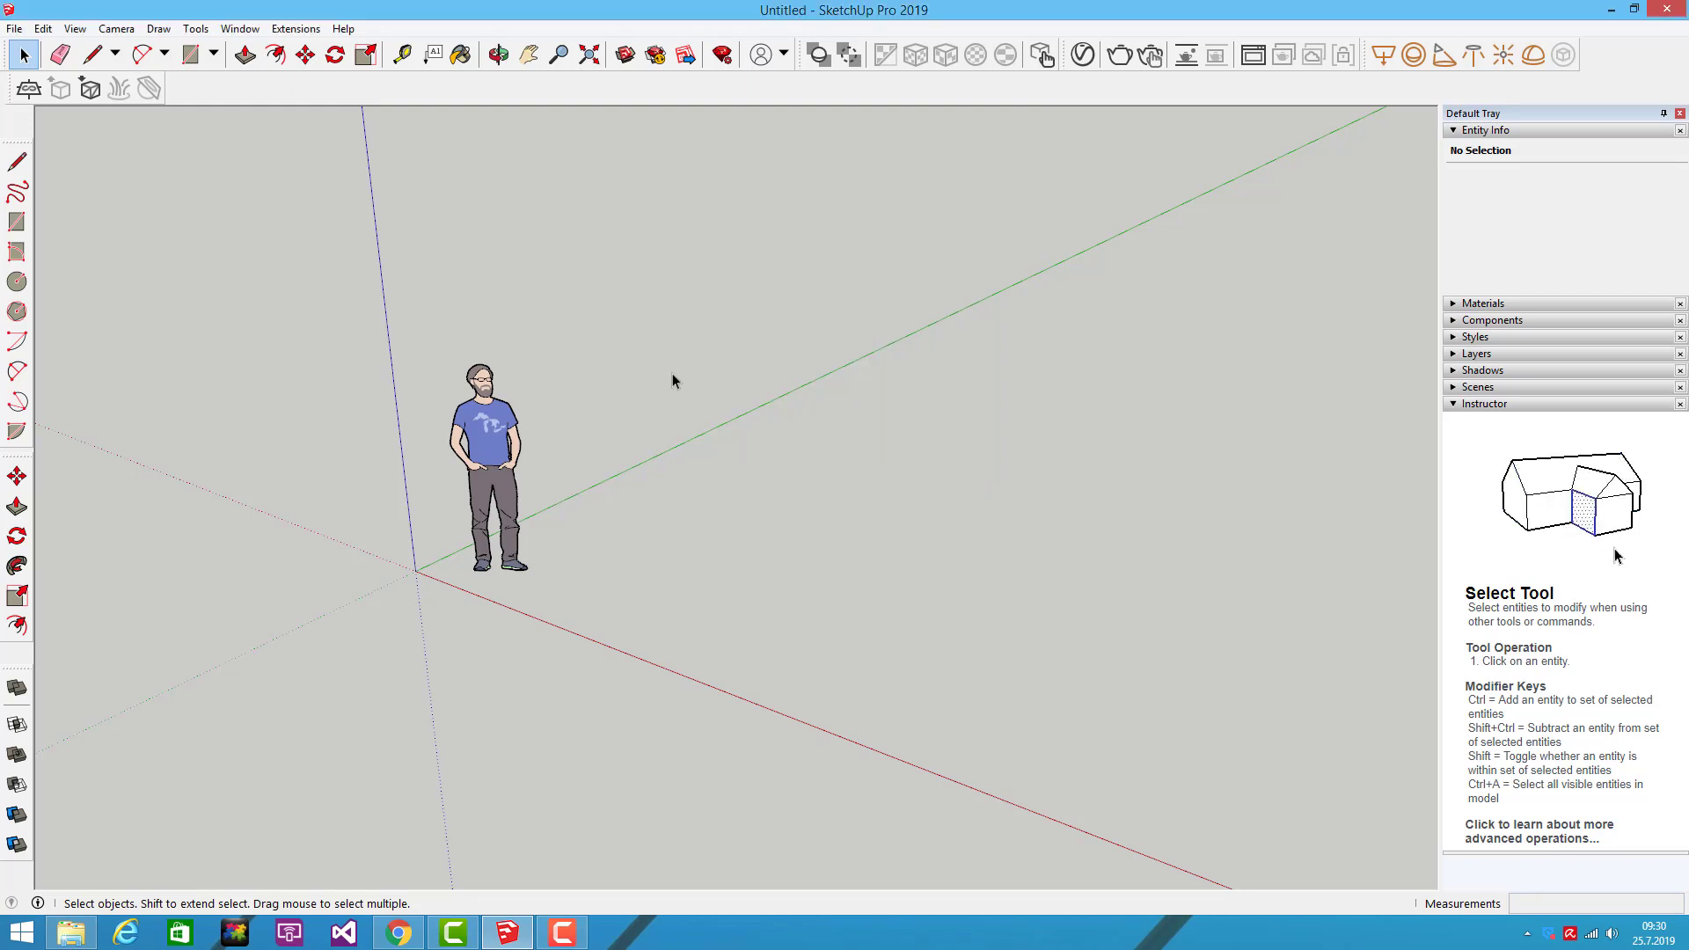
key("o")
mouse_move(663, 442)
left_mouse_down()
mouse_move(711, 441)
mouse_move(690, 441)
left_mouse_up()
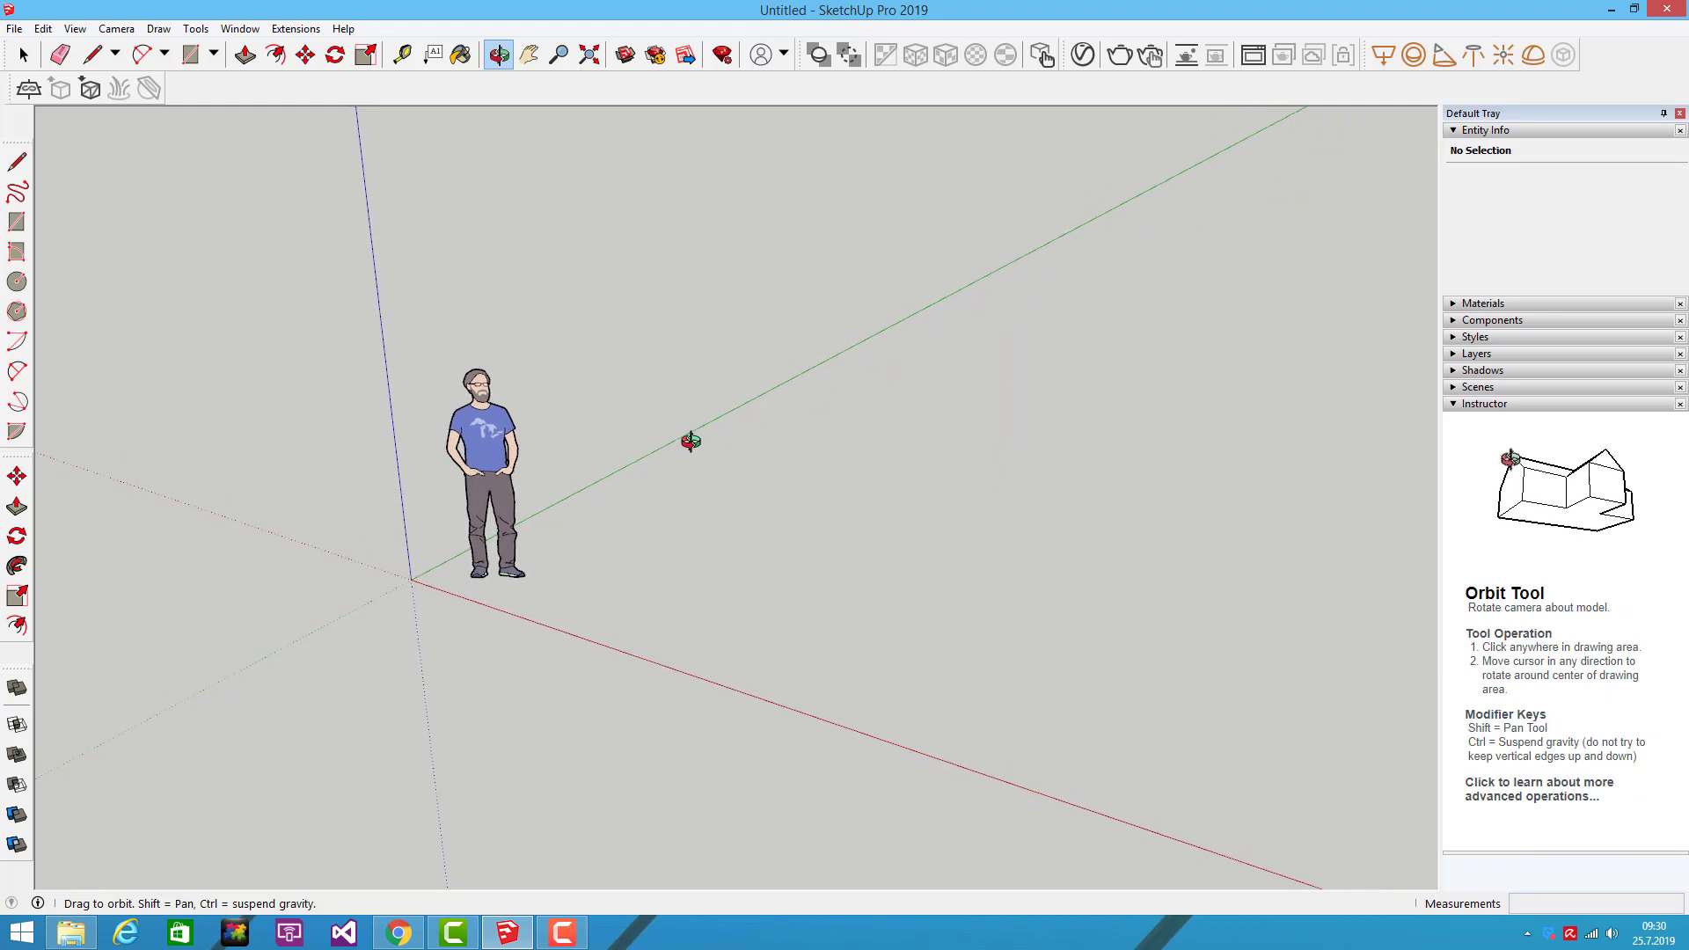
key("space")
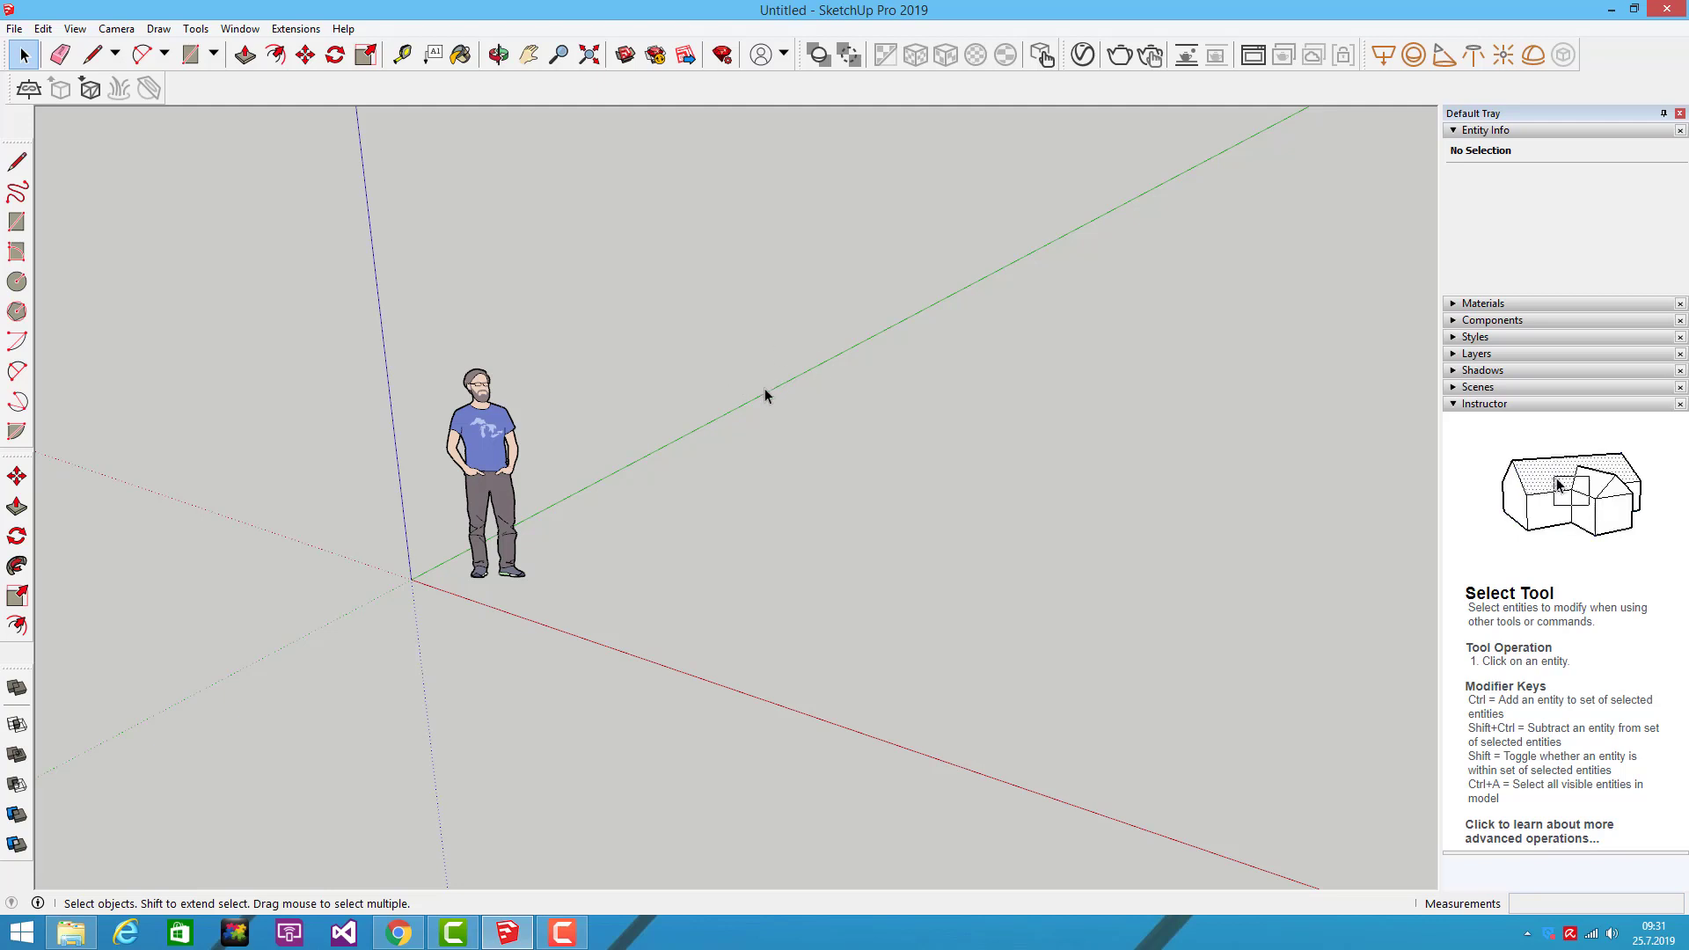
key("o")
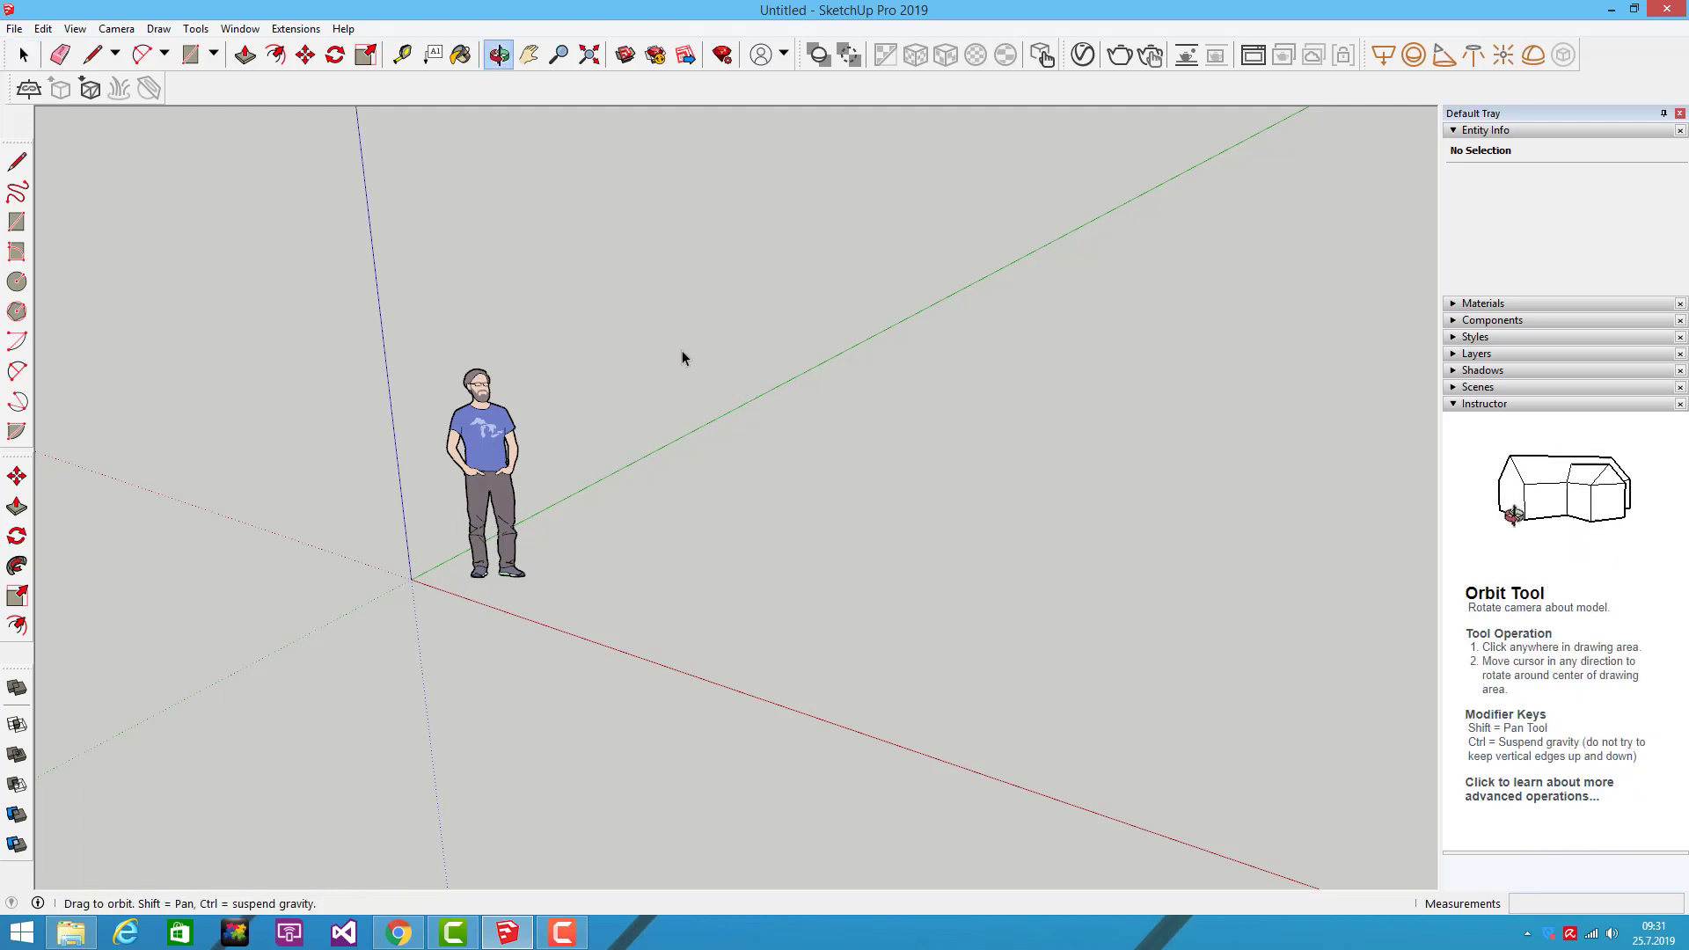
mouse_move(682, 350)
left_mouse_down()
mouse_move(761, 460)
mouse_move(578, 501)
mouse_move(591, 307)
mouse_move(780, 294)
mouse_move(879, 426)
mouse_move(777, 490)
mouse_move(569, 459)
mouse_move(456, 400)
mouse_move(475, 298)
mouse_move(709, 256)
mouse_move(981, 296)
mouse_move(953, 332)
mouse_move(562, 351)
mouse_move(422, 418)
mouse_move(716, 511)
mouse_move(871, 362)
mouse_move(814, 279)
mouse_move(659, 335)
mouse_move(657, 358)
left_mouse_up()
key("space")
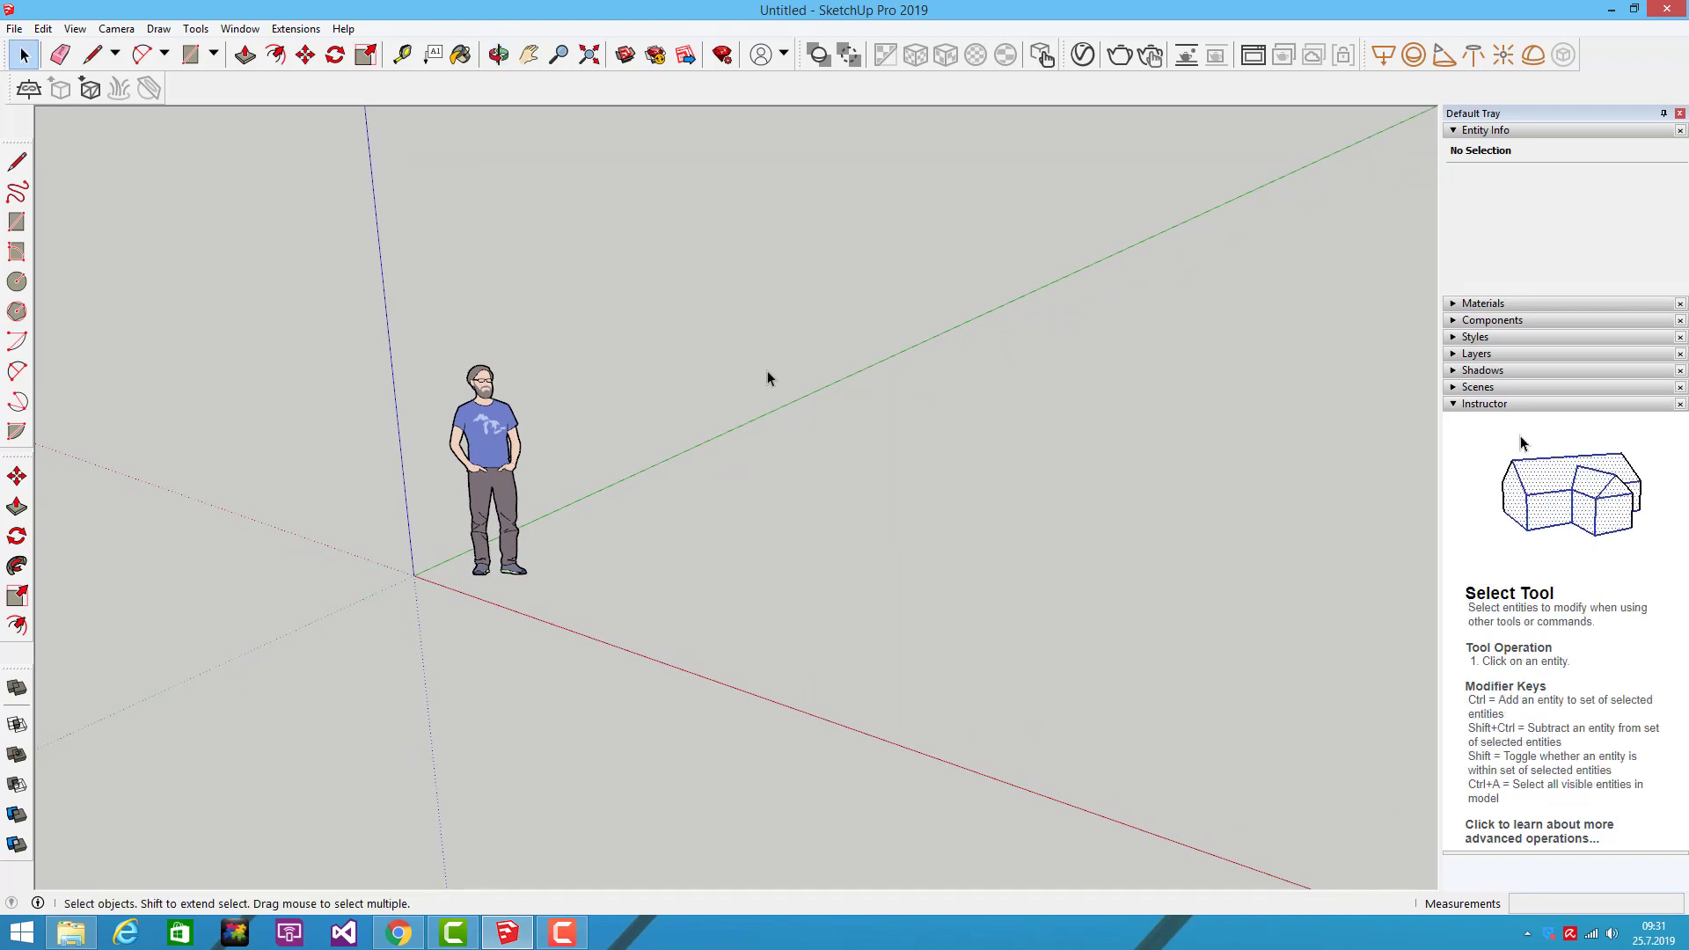
scroll(741, 376, "down", 2)
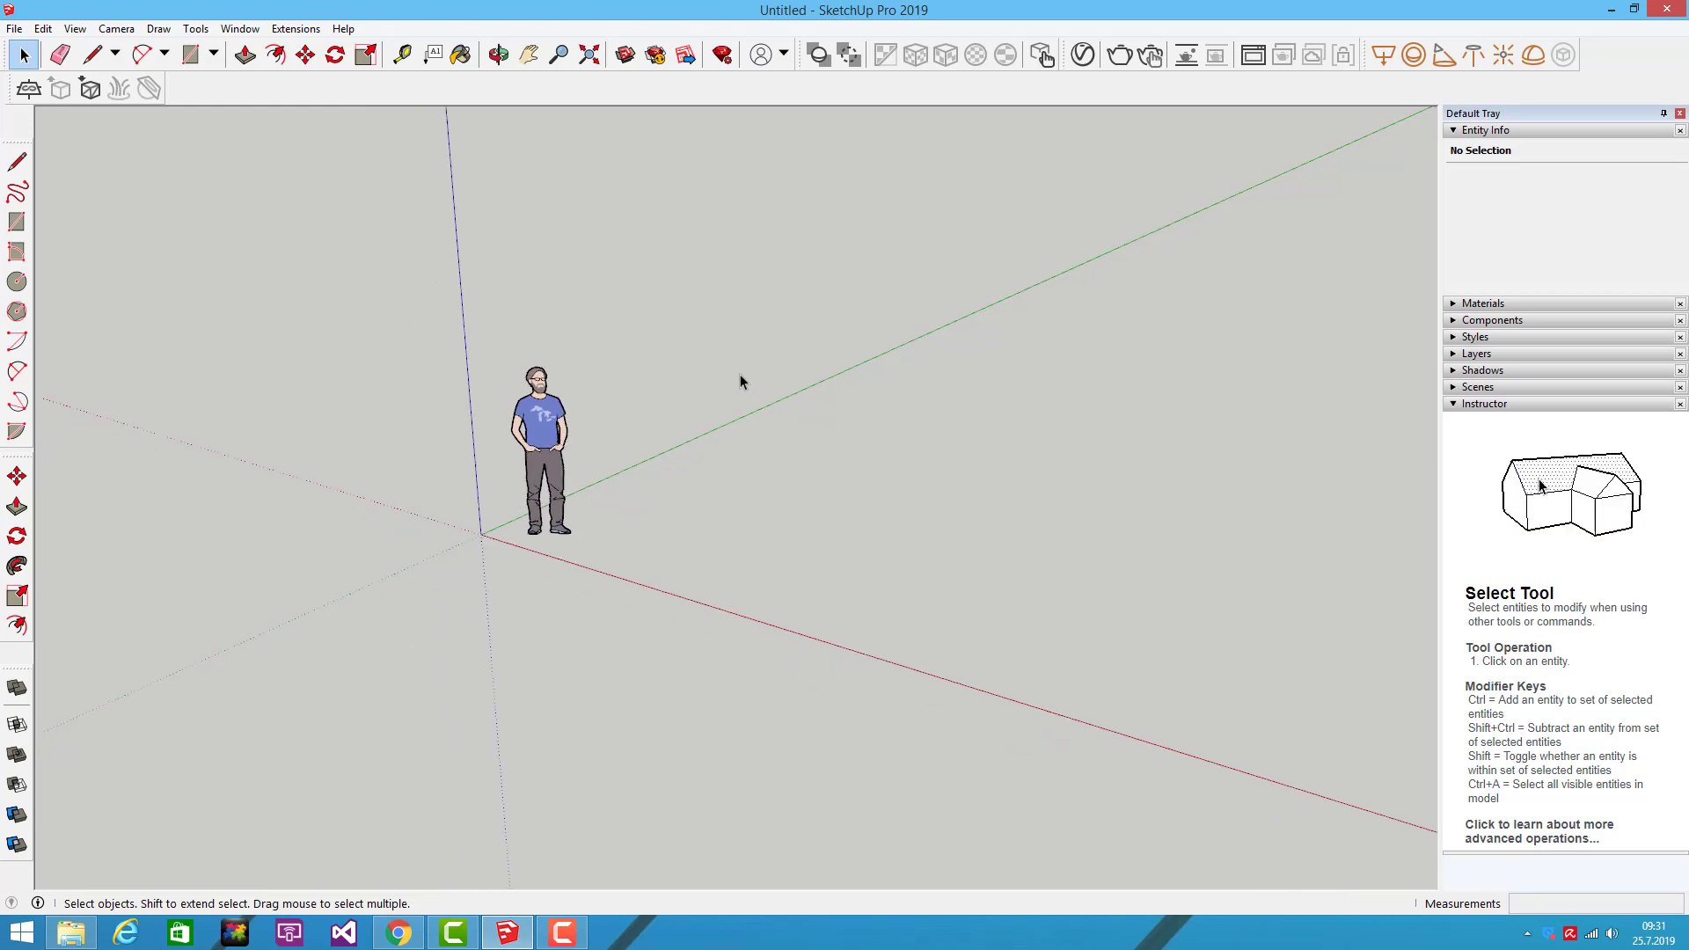
scroll(741, 377, "down", 2)
scroll(740, 376, "up", 3)
scroll(741, 377, "up", 1)
scroll(741, 376, "down", 3)
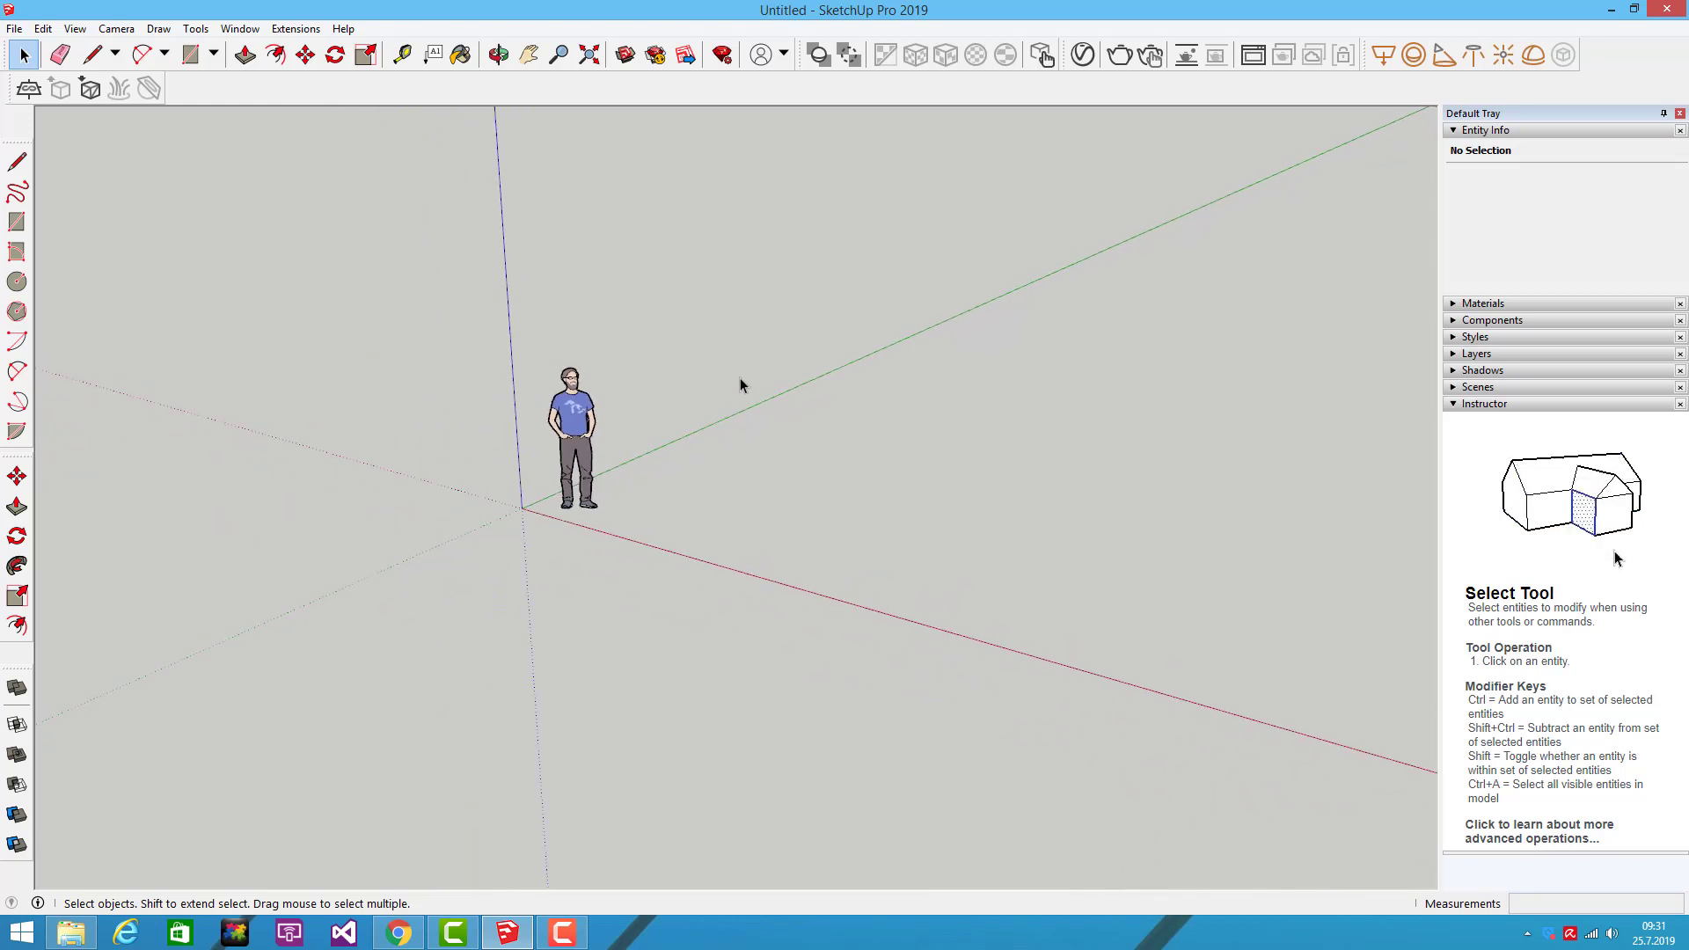
scroll(607, 453, "up", 2)
scroll(647, 367, "up", 1)
scroll(658, 393, "down", 2)
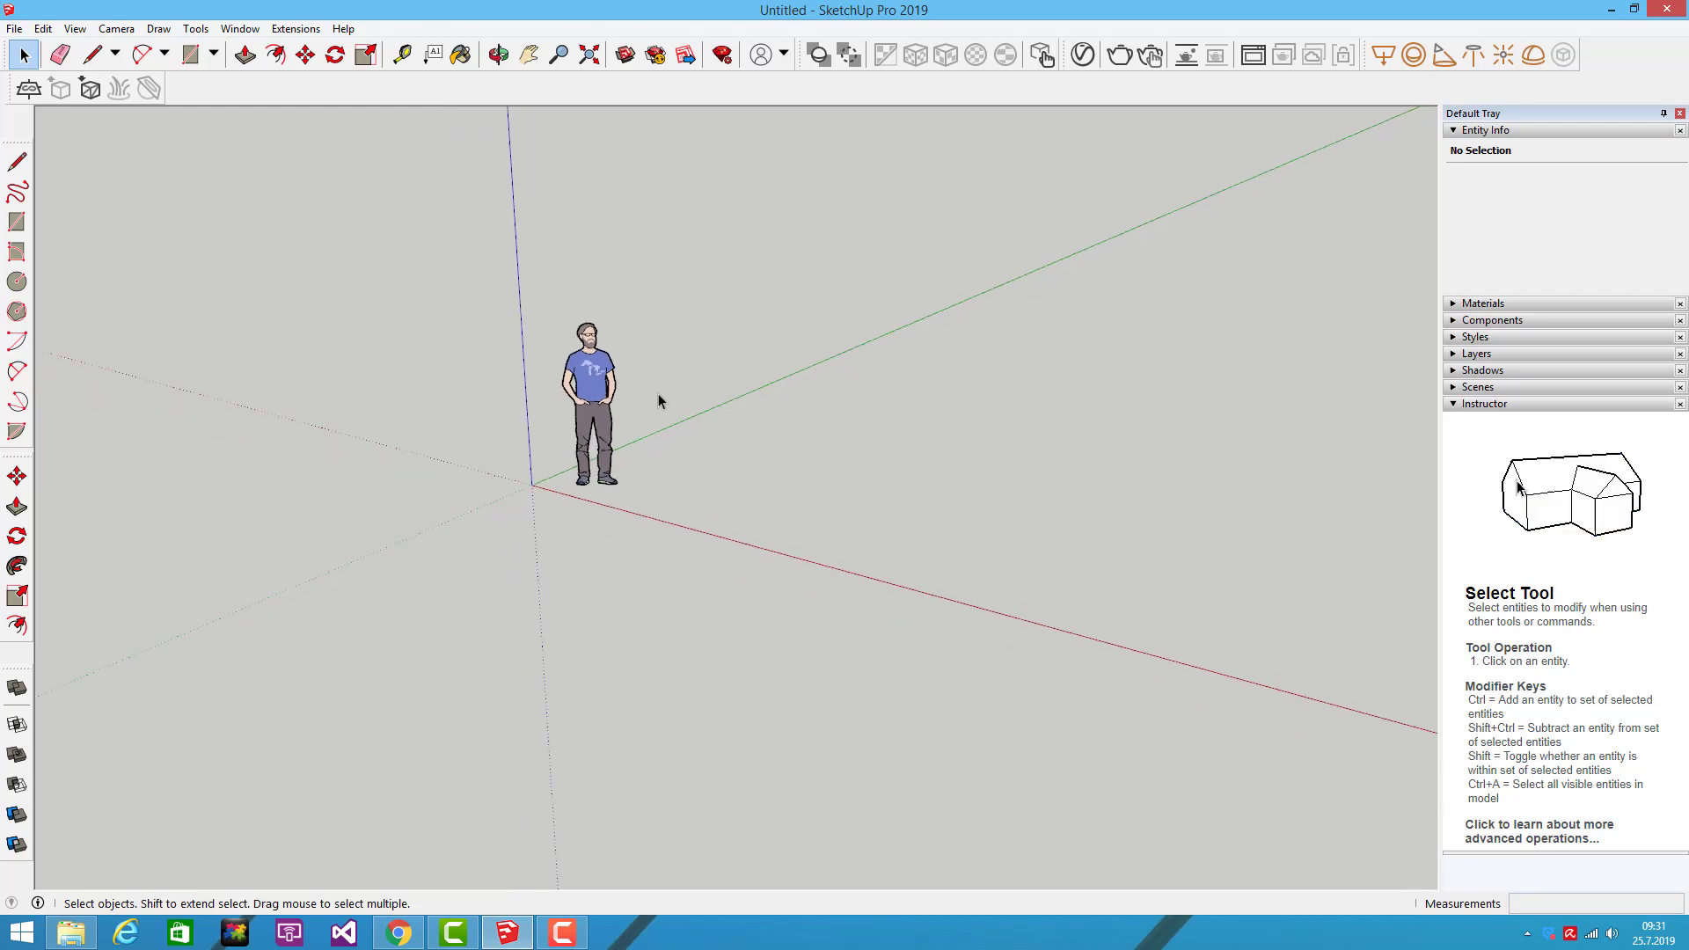
scroll(684, 382, "down", 1)
scroll(626, 372, "up", 3)
scroll(624, 376, "down", 2)
scroll(667, 394, "up", 1)
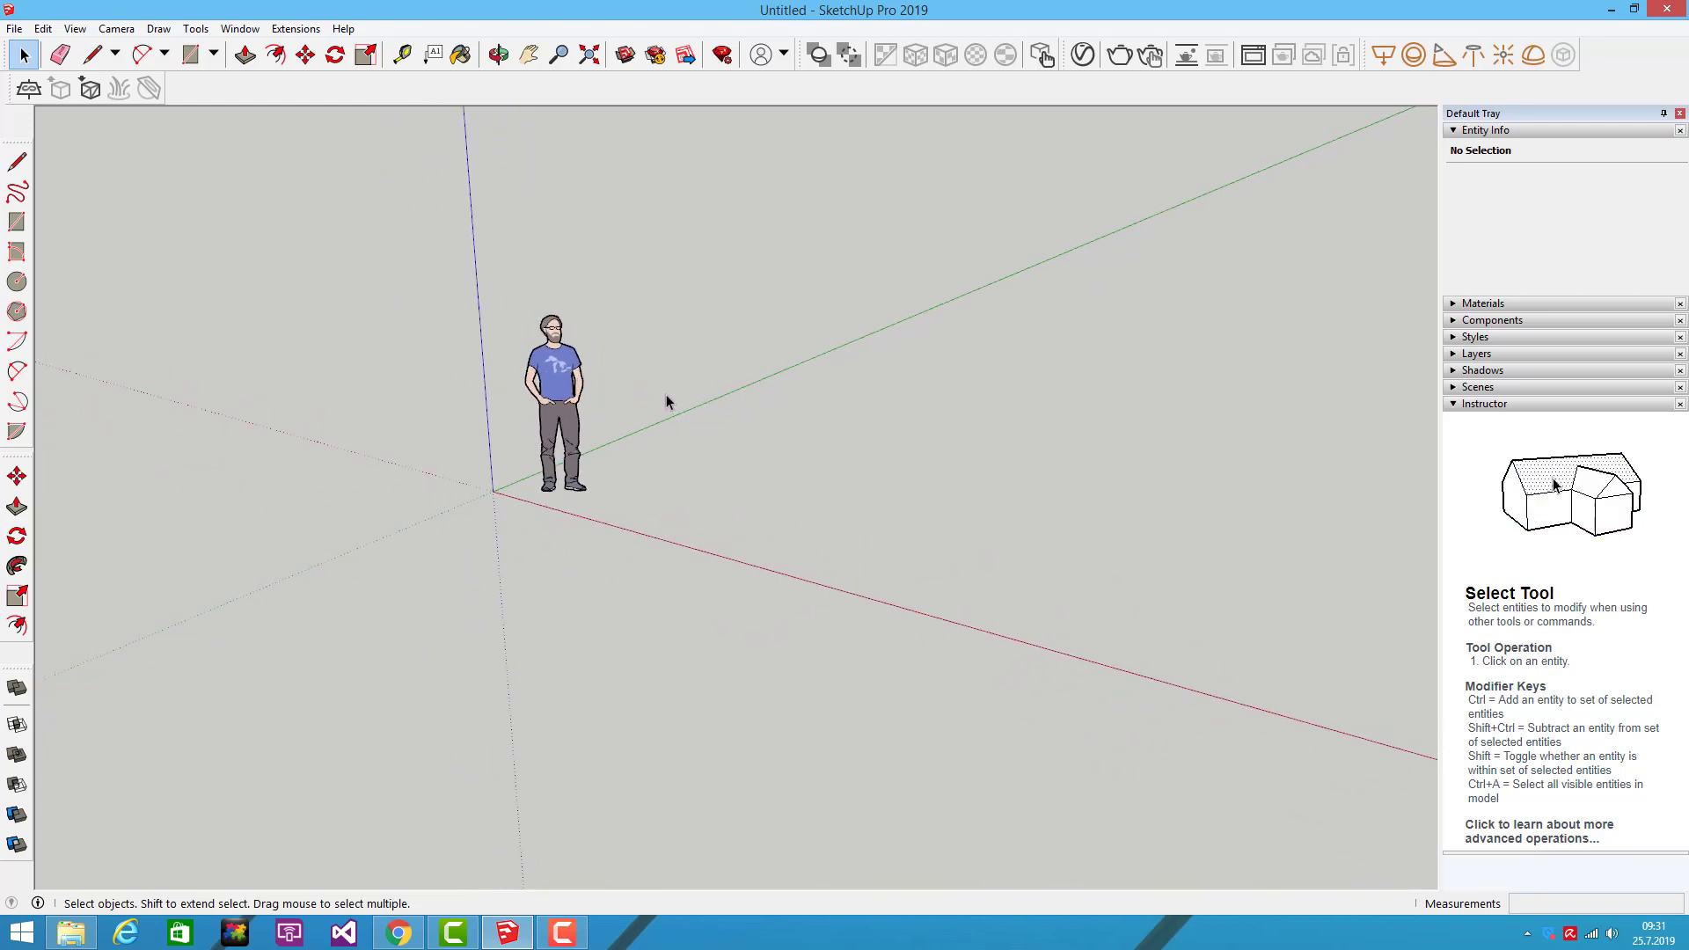
scroll(661, 382, "up", 2)
scroll(678, 383, "down", 2)
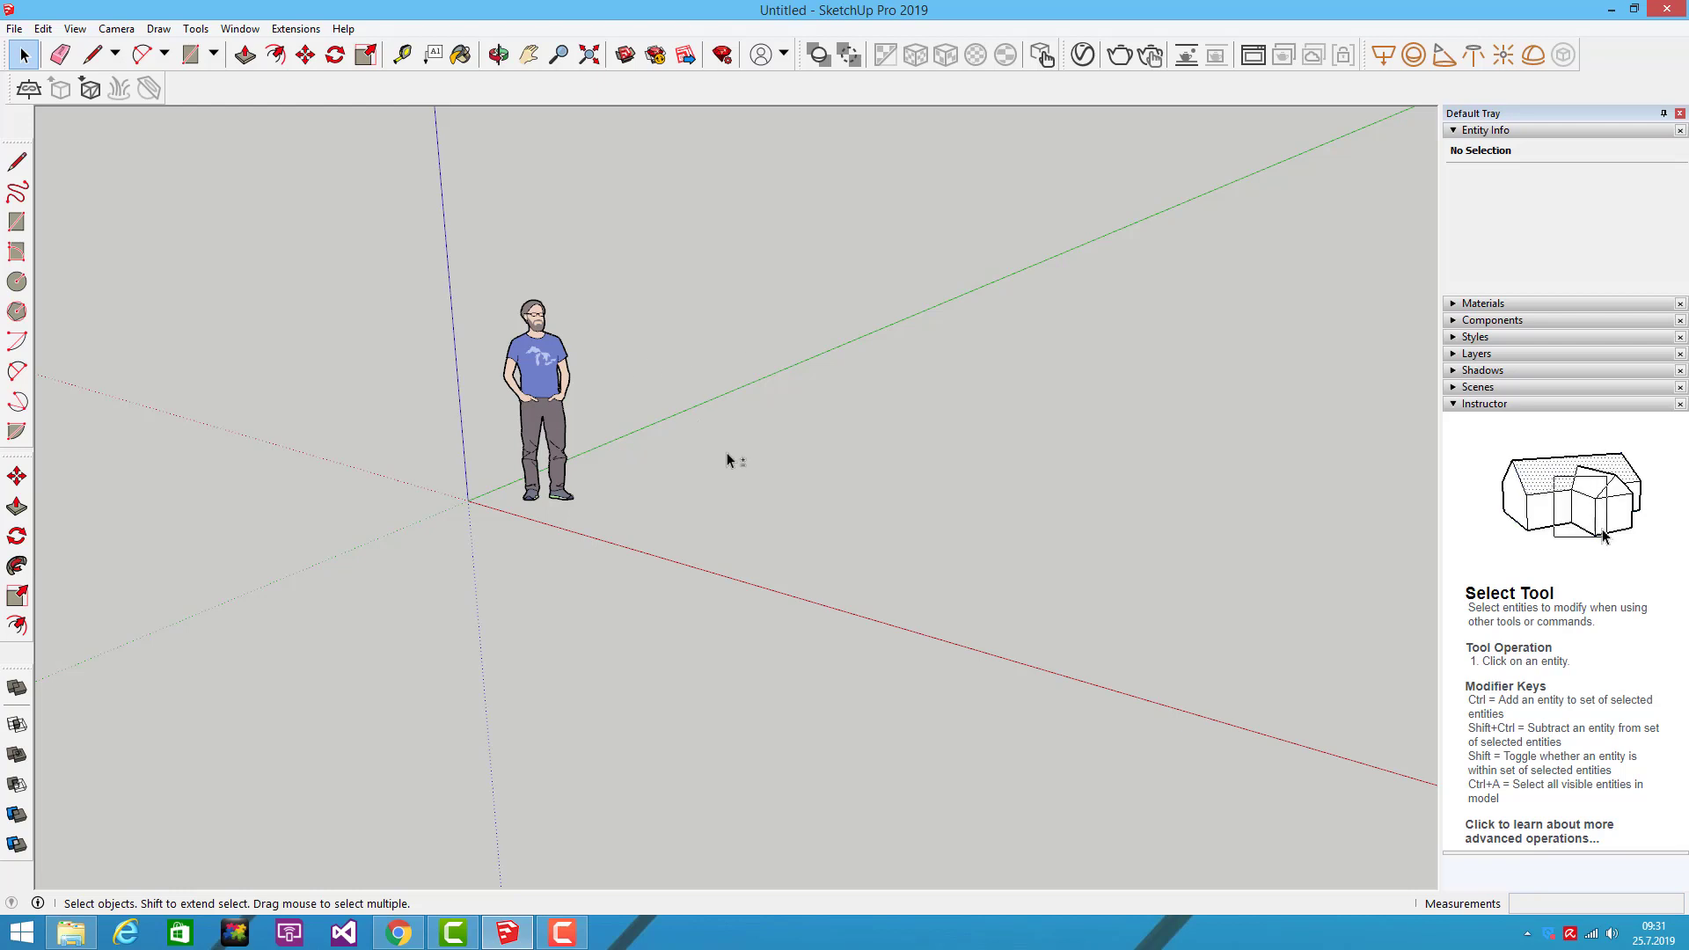
mouse_move(691, 393)
middle_mouse_down("shift")
mouse_move(849, 396)
mouse_move(1031, 462)
mouse_move(572, 404)
mouse_move(799, 408)
mouse_move(588, 381)
mouse_move(524, 404)
mouse_move(589, 426)
mouse_move(959, 444)
mouse_move(682, 427)
mouse_move(789, 407)
mouse_move(459, 415)
mouse_move(547, 445)
mouse_move(528, 440)
middle_mouse_up("shift")
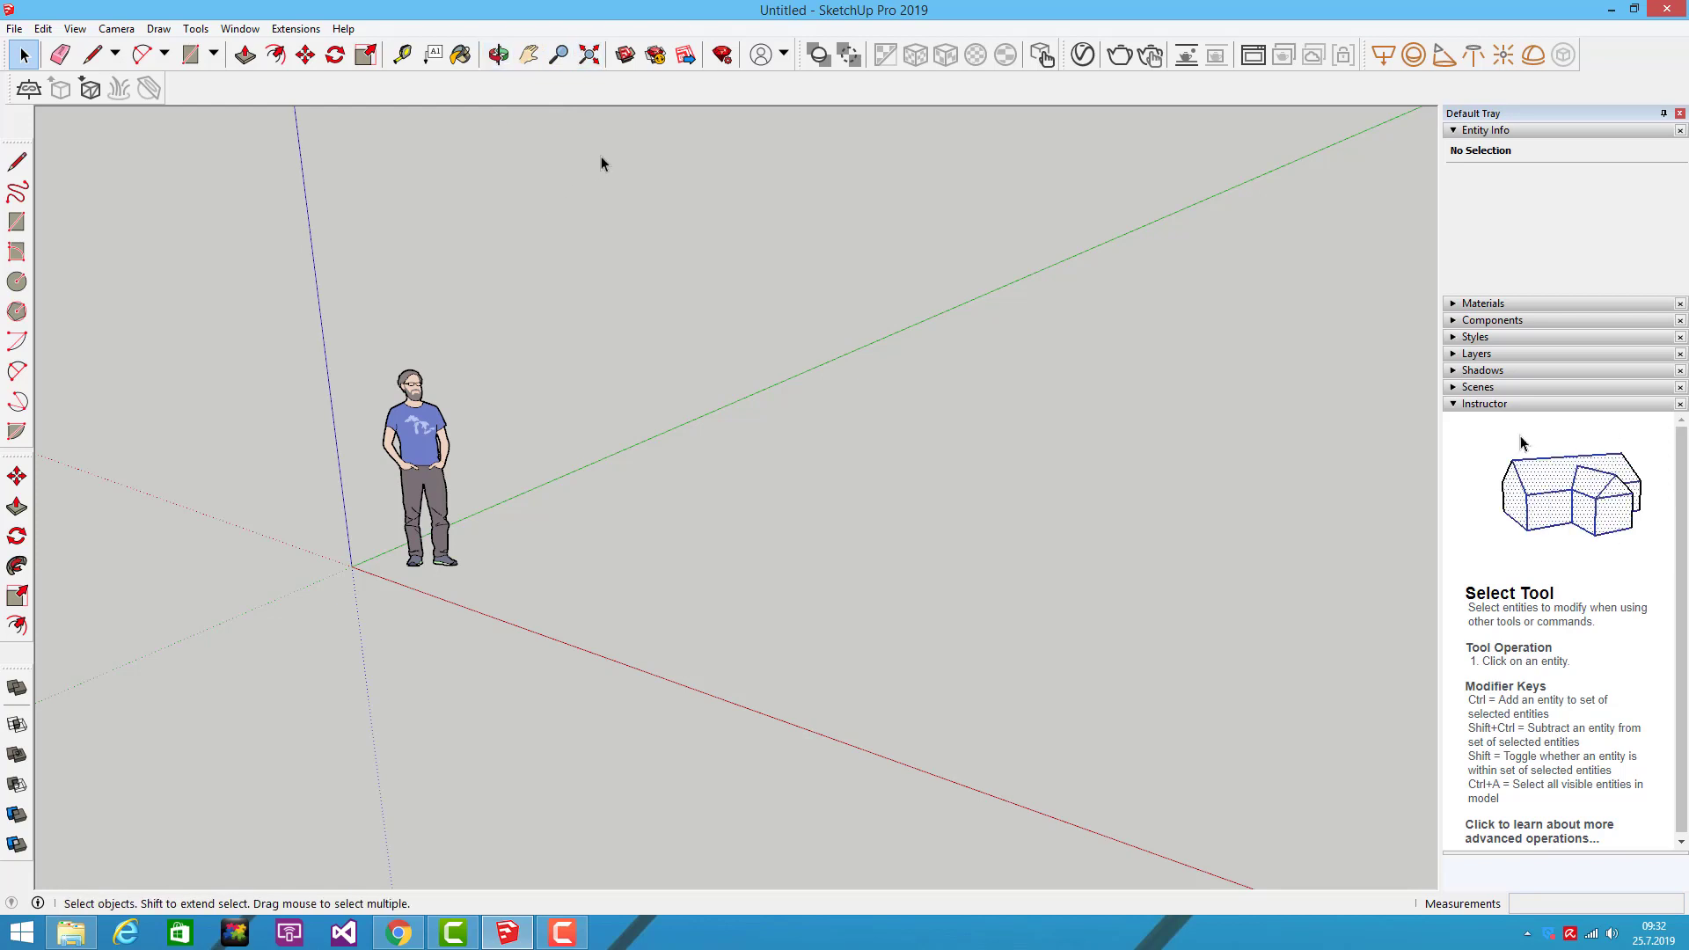
left_click(499, 57)
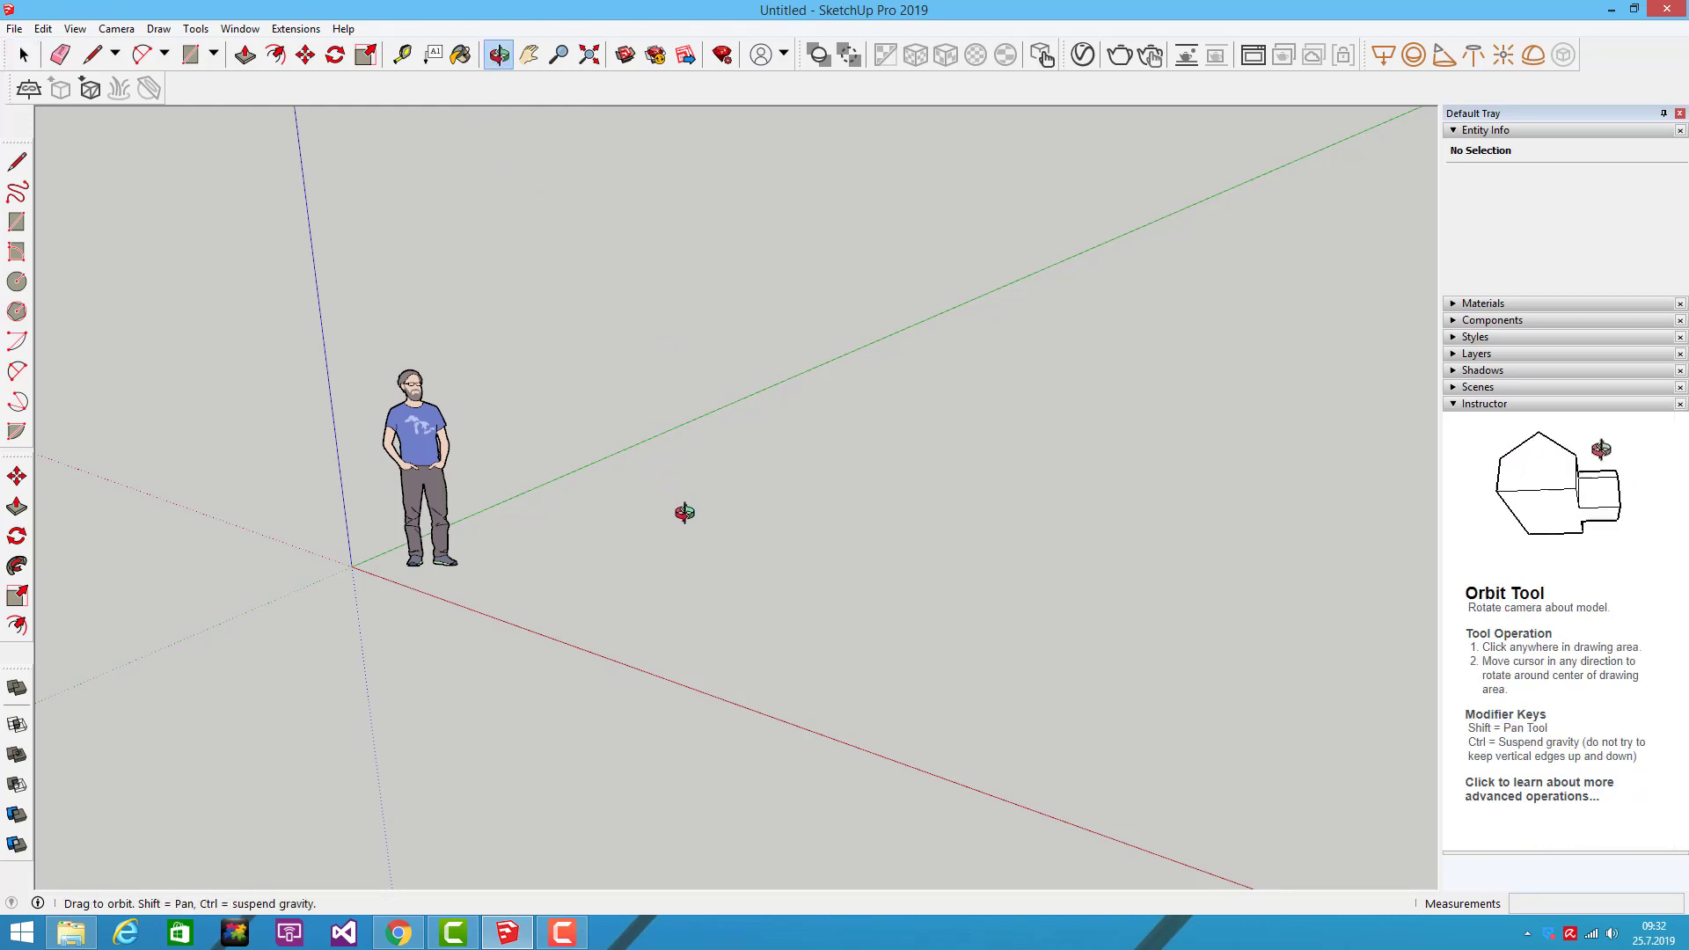
mouse_move(634, 480)
left_mouse_down()
mouse_move(796, 453)
mouse_move(777, 314)
mouse_move(527, 318)
mouse_move(580, 506)
mouse_move(648, 509)
mouse_move(751, 494)
mouse_move(793, 373)
mouse_move(475, 340)
mouse_move(520, 539)
mouse_move(784, 486)
mouse_move(637, 343)
mouse_move(584, 452)
mouse_move(490, 215)
left_mouse_up()
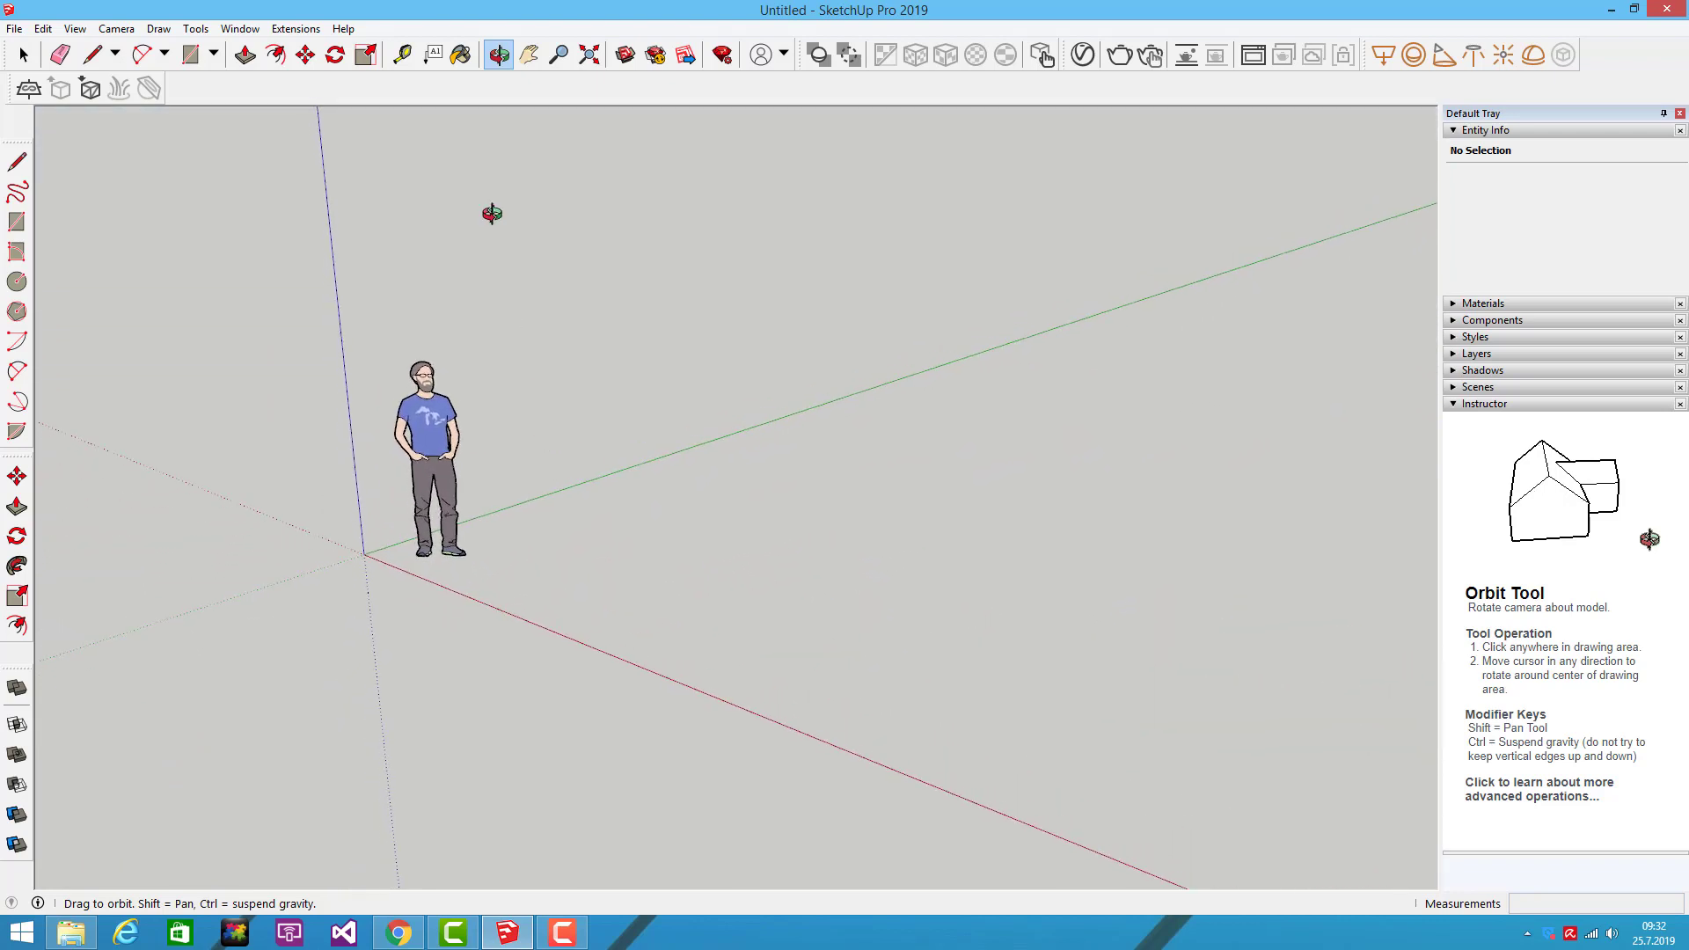
left_click(529, 63)
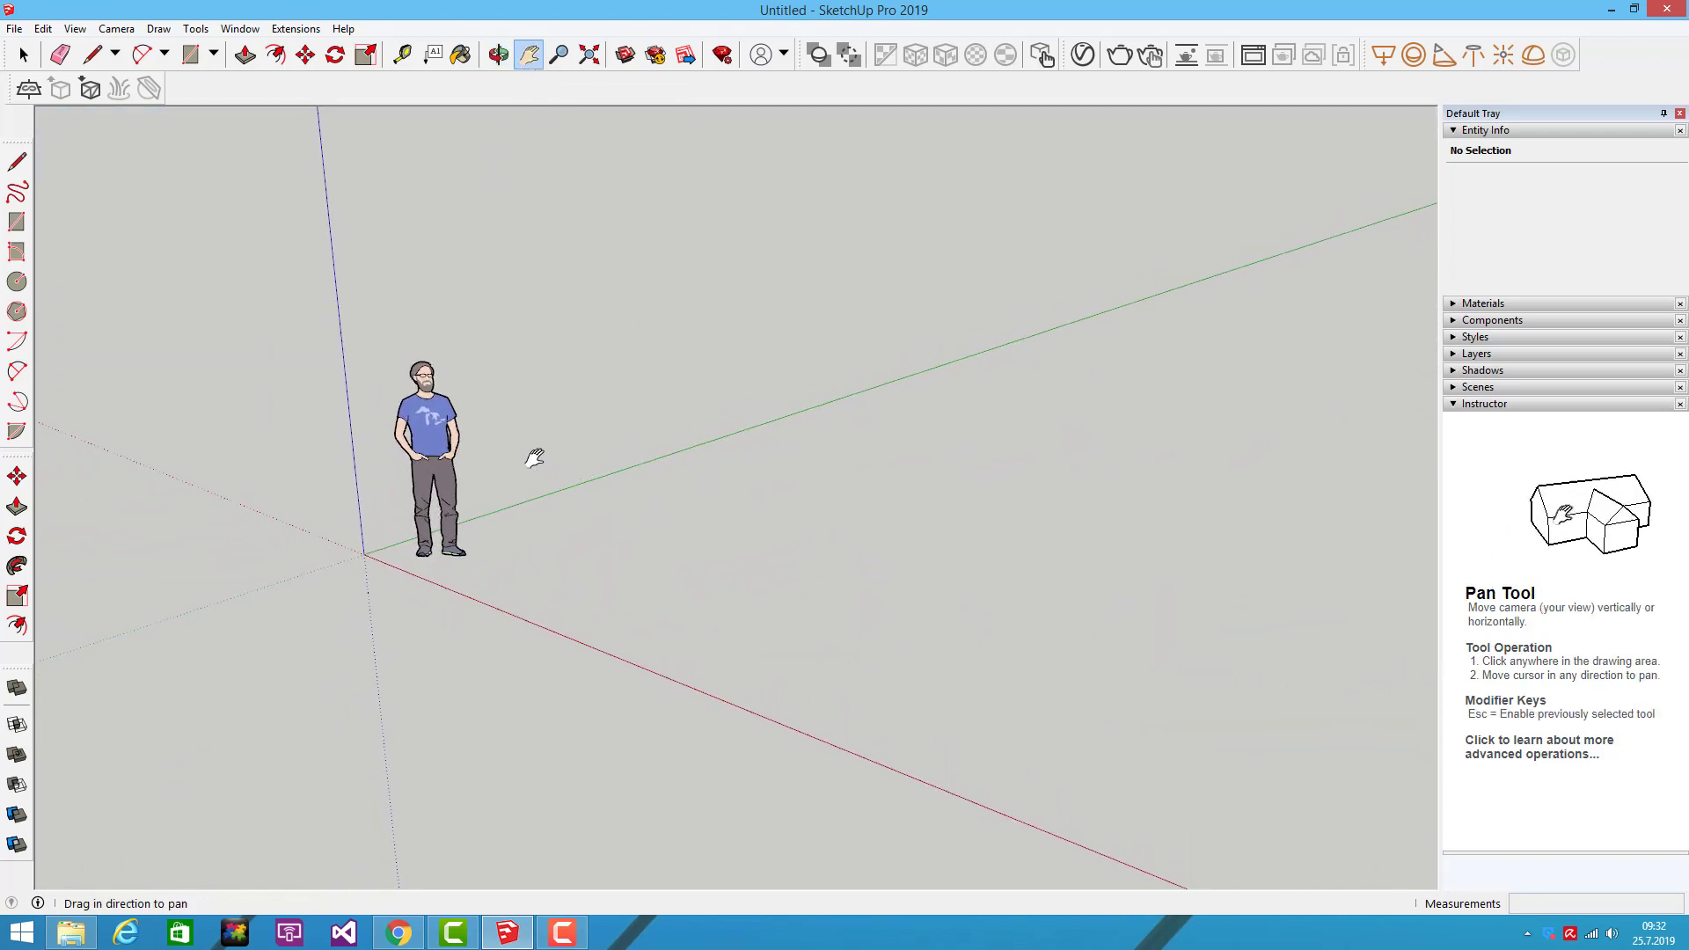
mouse_move(536, 457)
left_mouse_down()
mouse_move(754, 449)
mouse_move(623, 415)
mouse_move(437, 445)
mouse_move(950, 466)
mouse_move(578, 426)
mouse_move(728, 456)
mouse_move(649, 423)
mouse_move(645, 443)
mouse_move(622, 437)
mouse_move(698, 433)
mouse_move(675, 434)
mouse_move(570, 116)
left_mouse_up()
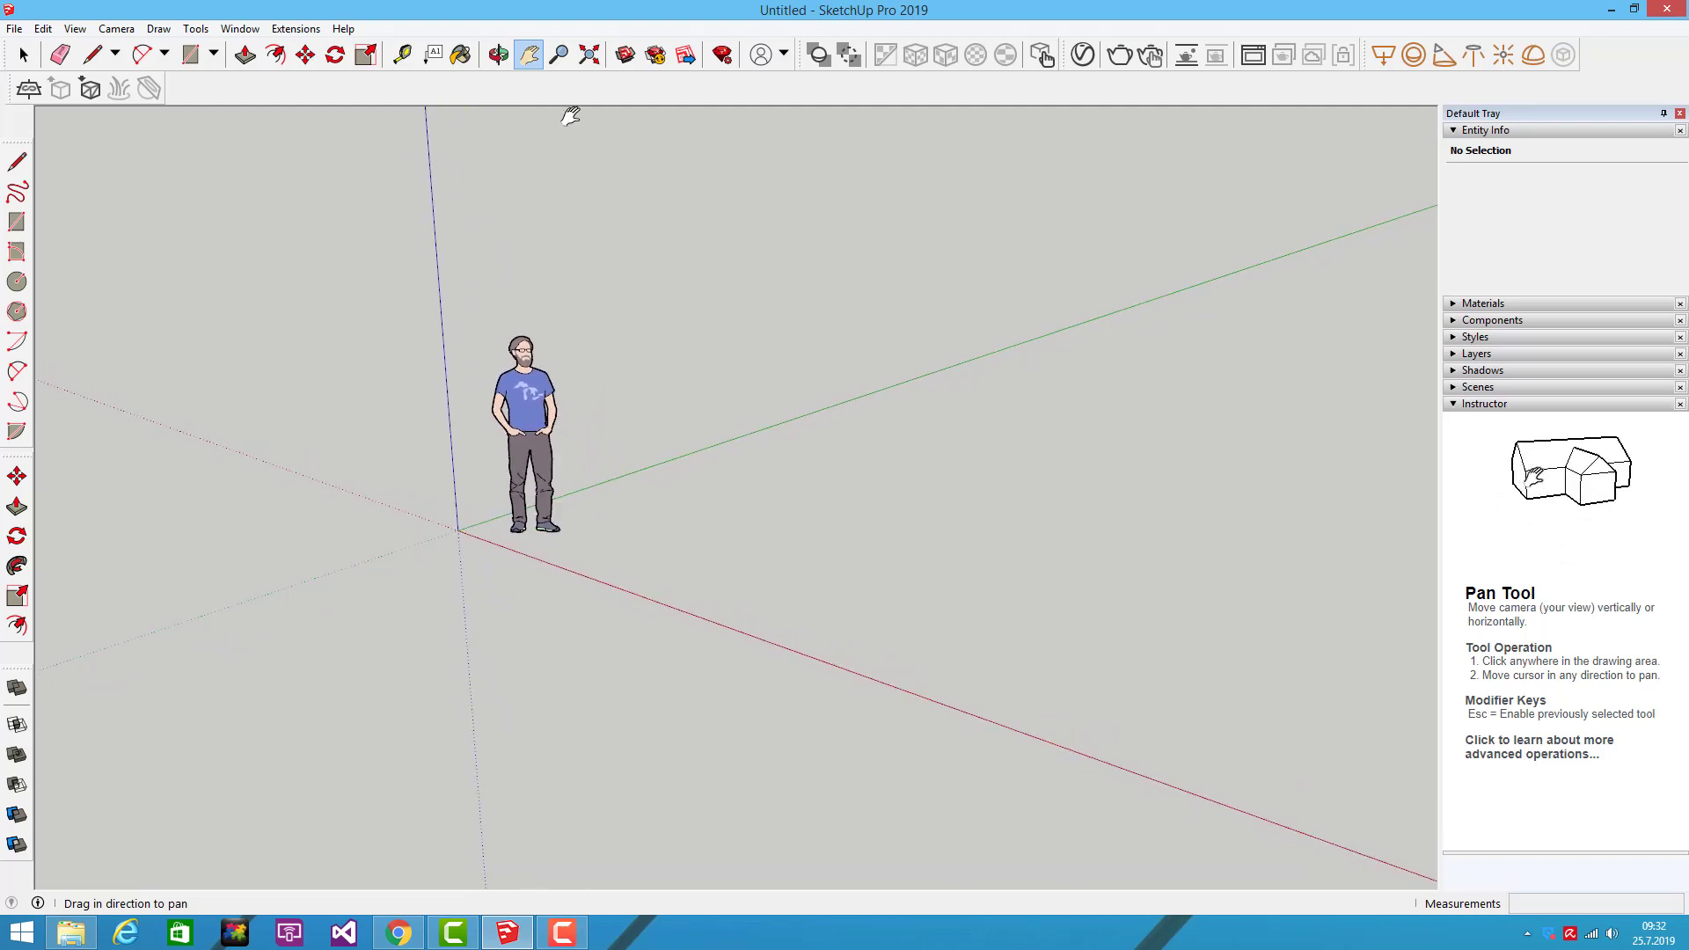
left_click(558, 57)
mouse_move(595, 302)
left_mouse_down()
mouse_move(596, 554)
mouse_move(587, 264)
mouse_move(611, 611)
mouse_move(637, 633)
mouse_move(690, 264)
mouse_move(633, 683)
mouse_move(686, 261)
mouse_move(639, 497)
left_mouse_up()
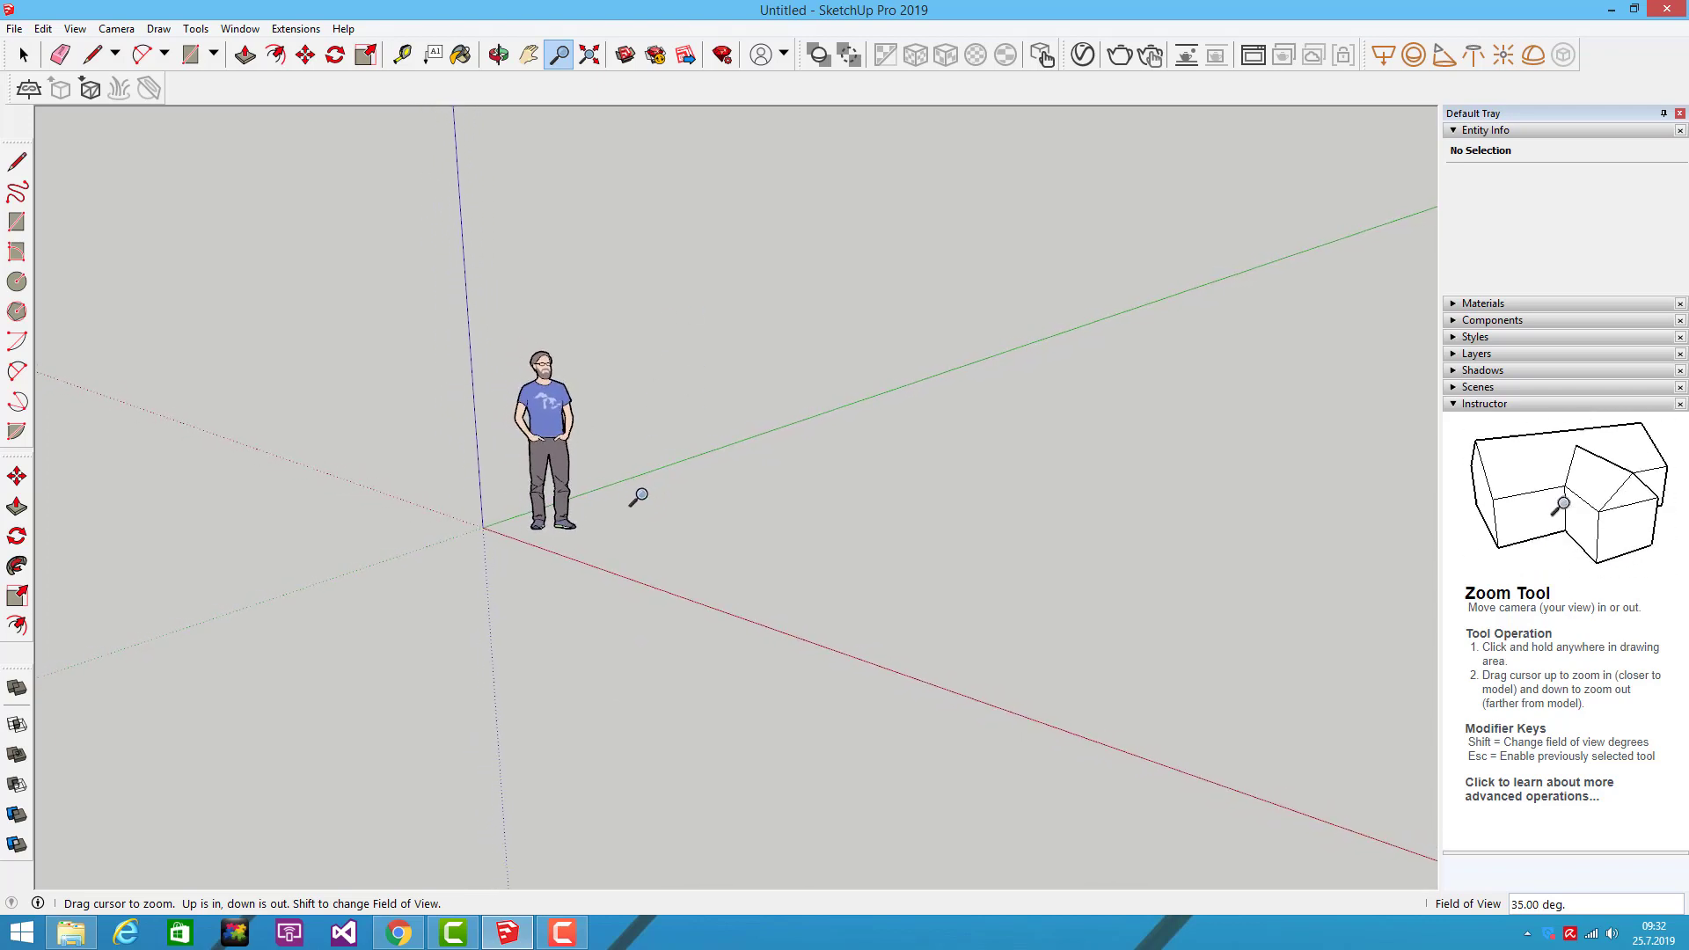
left_click(592, 55)
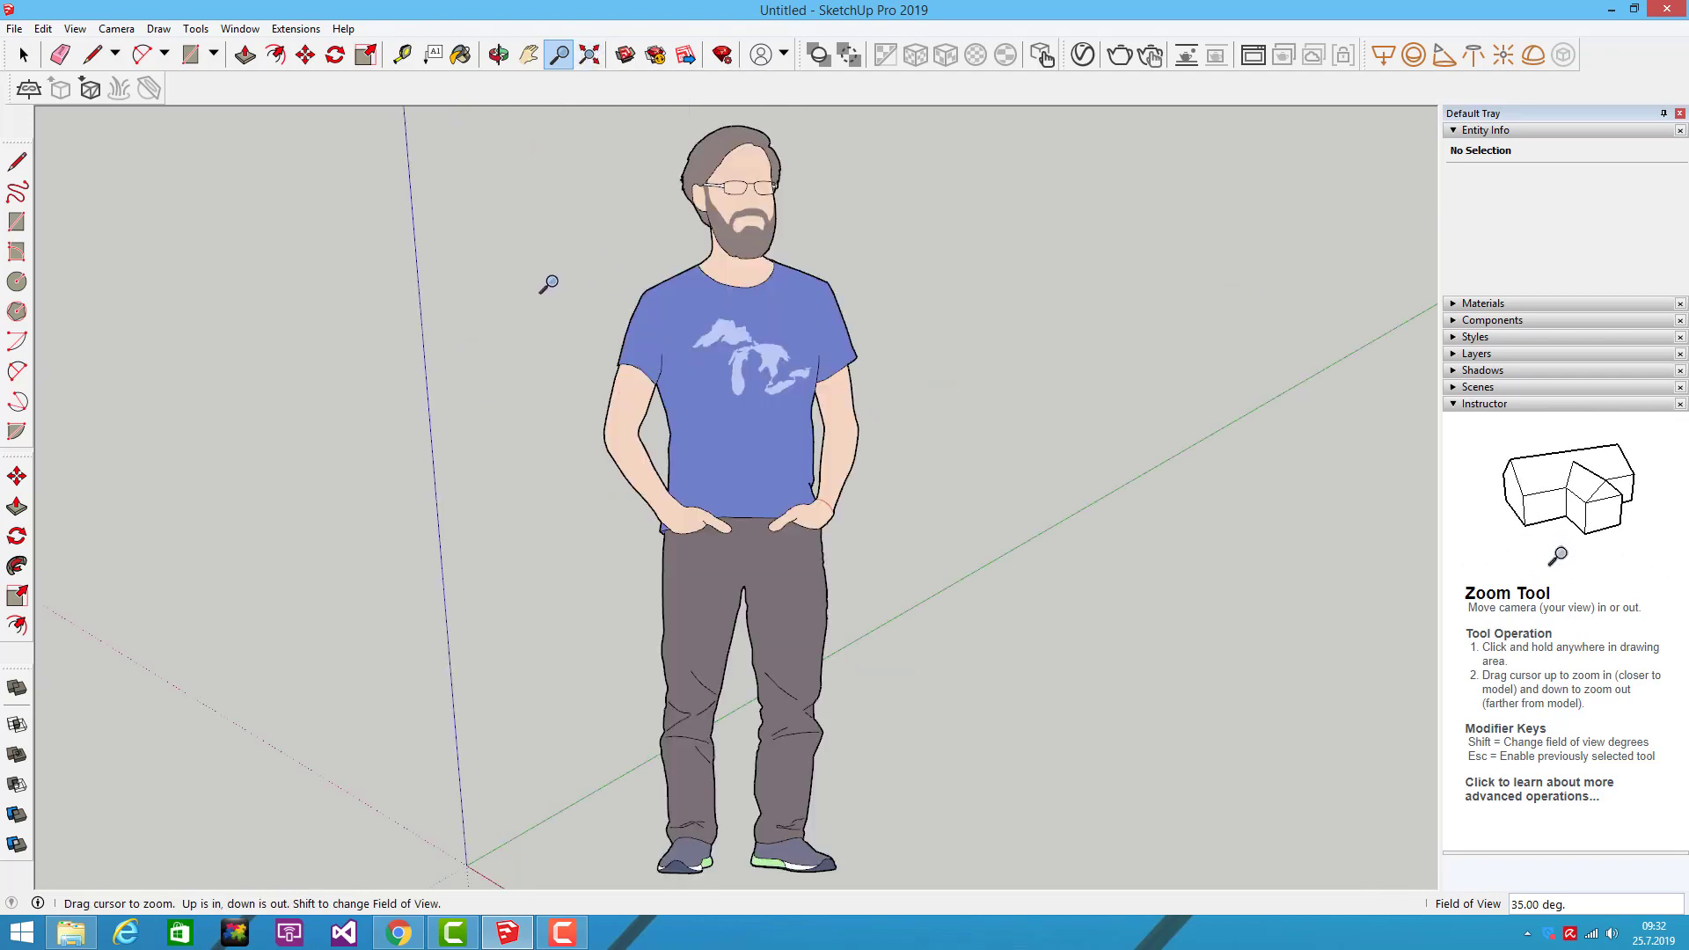
scroll(548, 282, "down", 2)
scroll(546, 277, "down", 2)
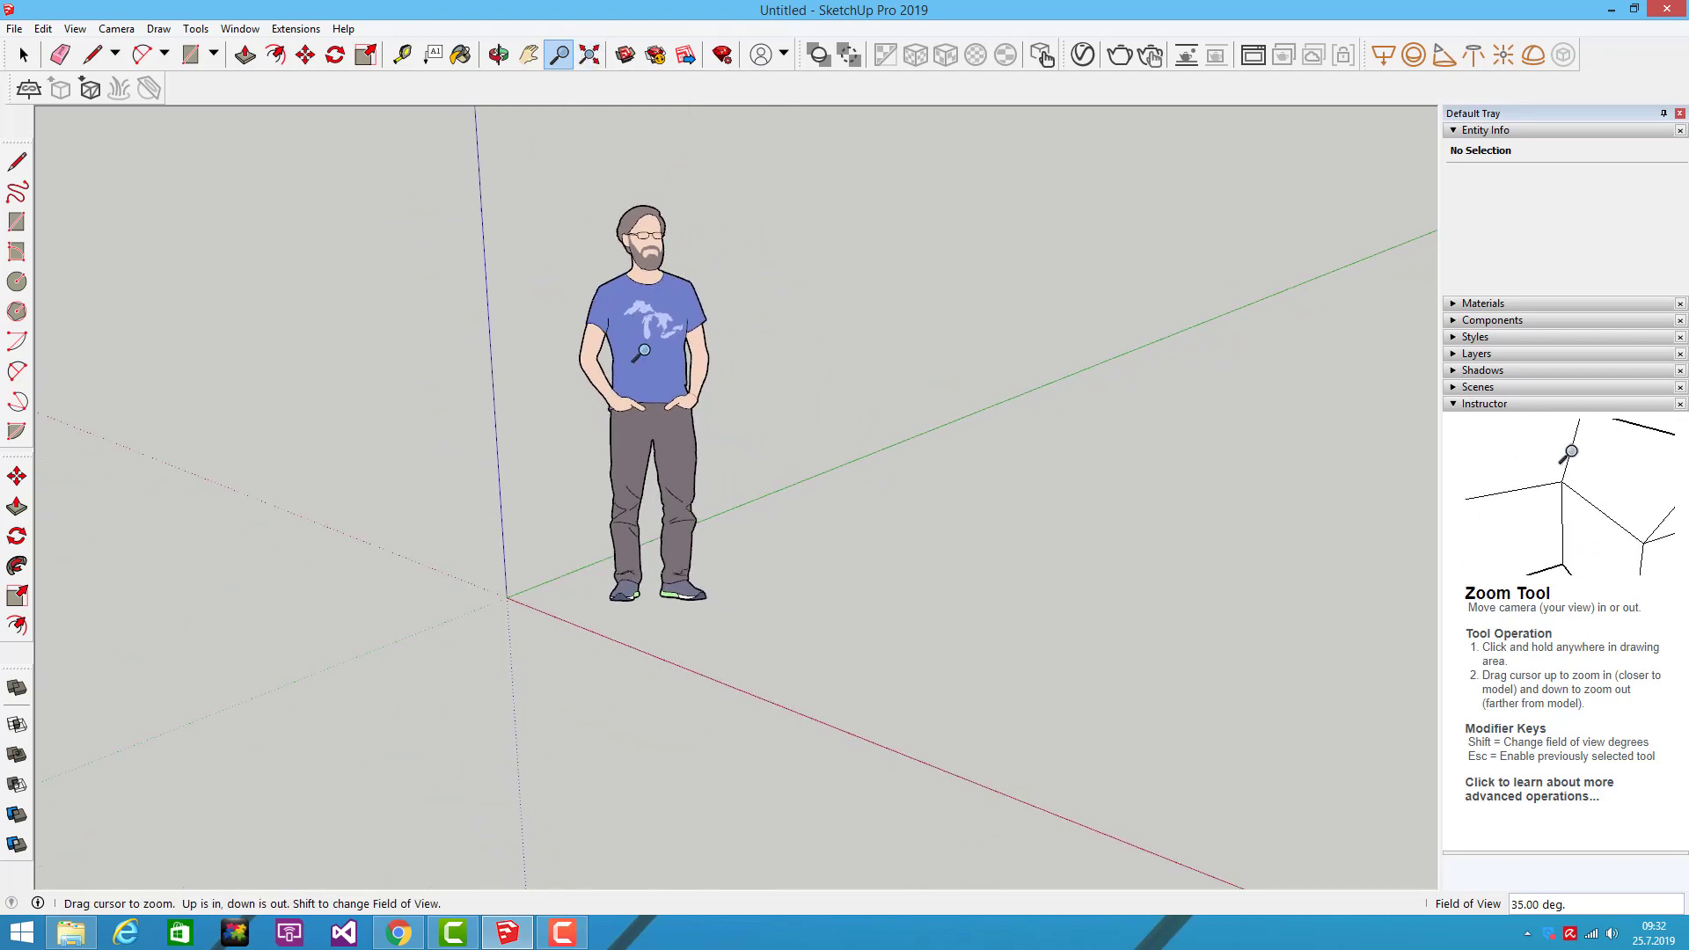
scroll(493, 256, "down", 2)
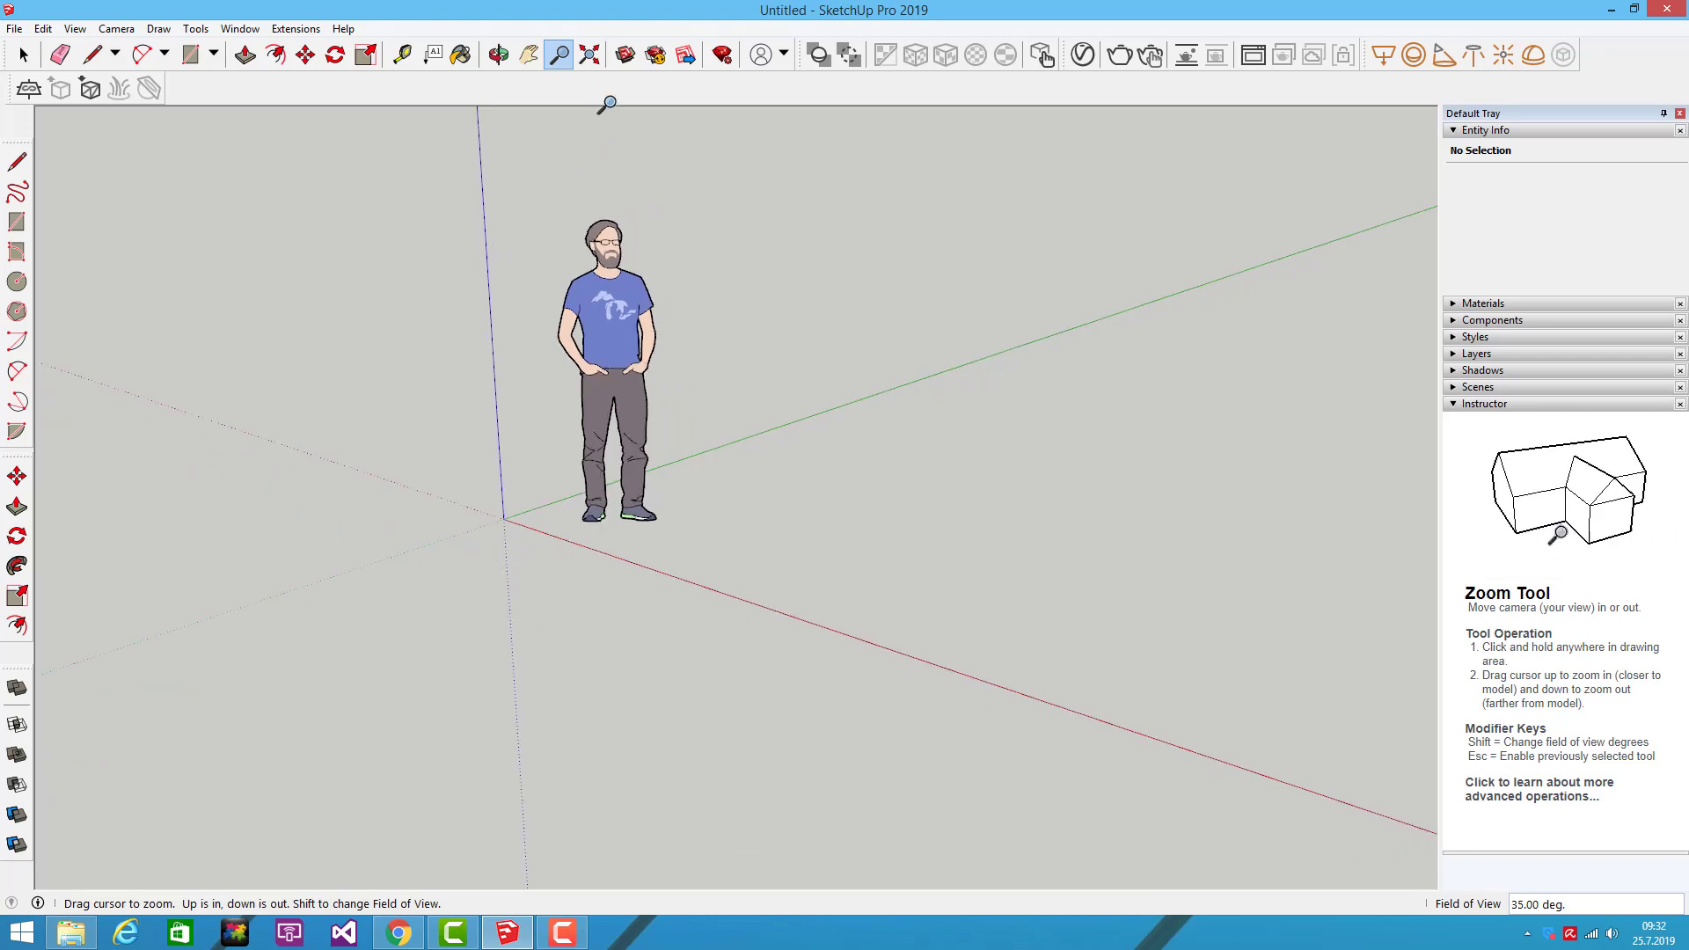
left_click(589, 56)
scroll(471, 351, "down", 2)
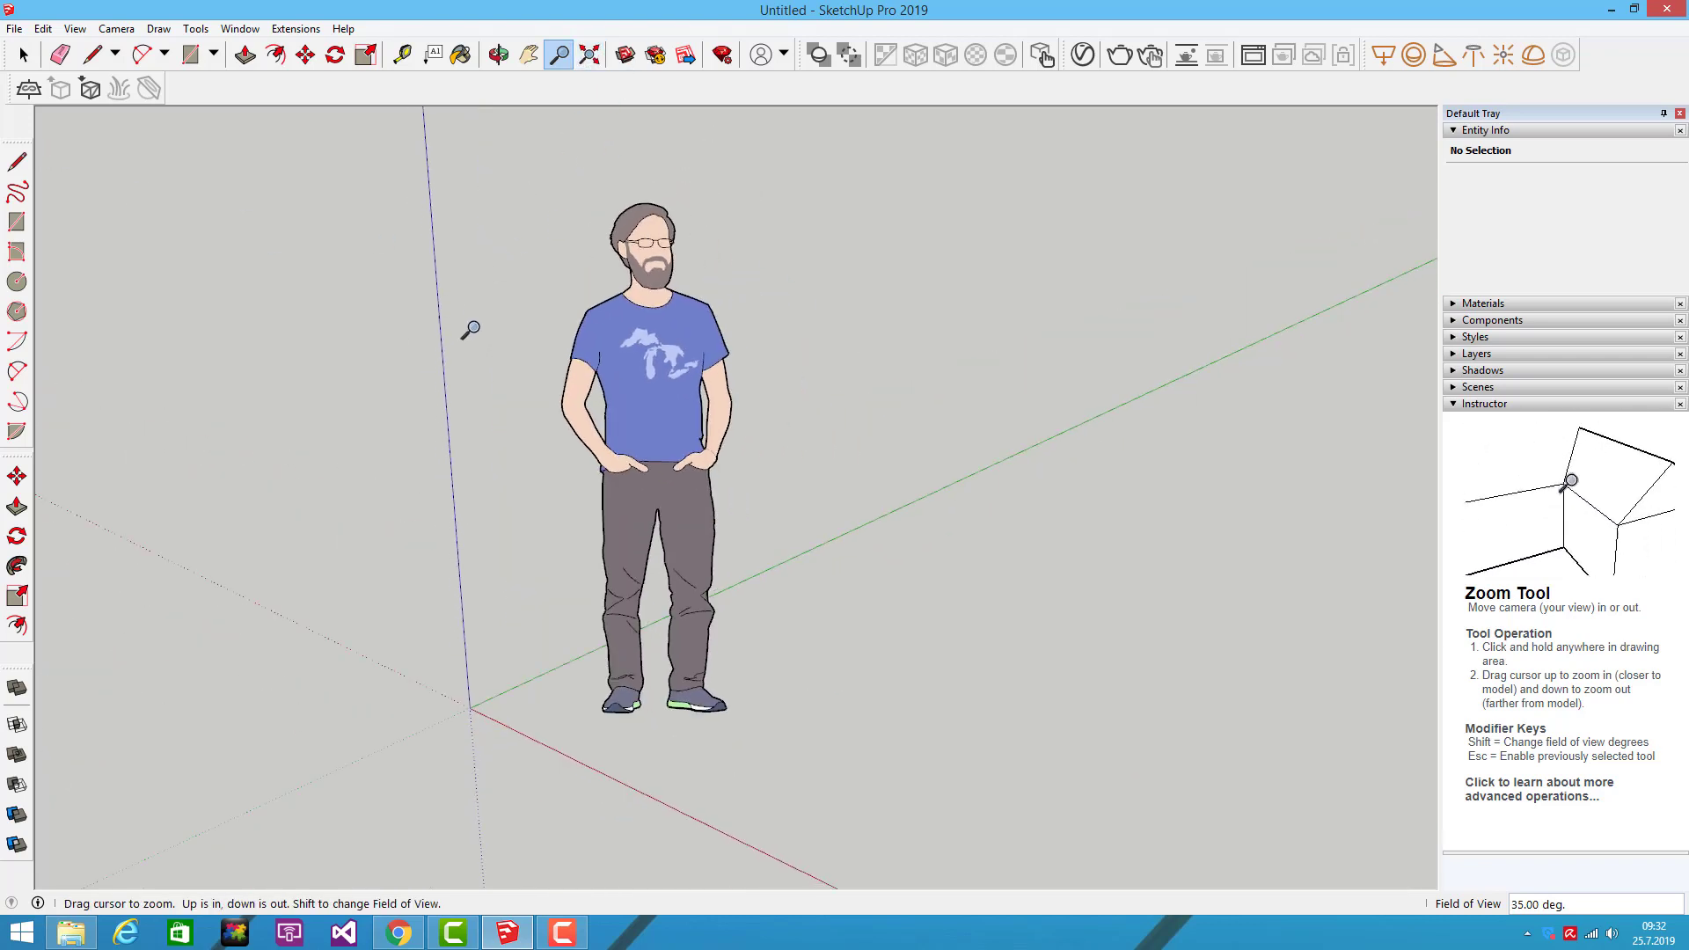
scroll(472, 327, "down", 2)
scroll(475, 330, "down", 1)
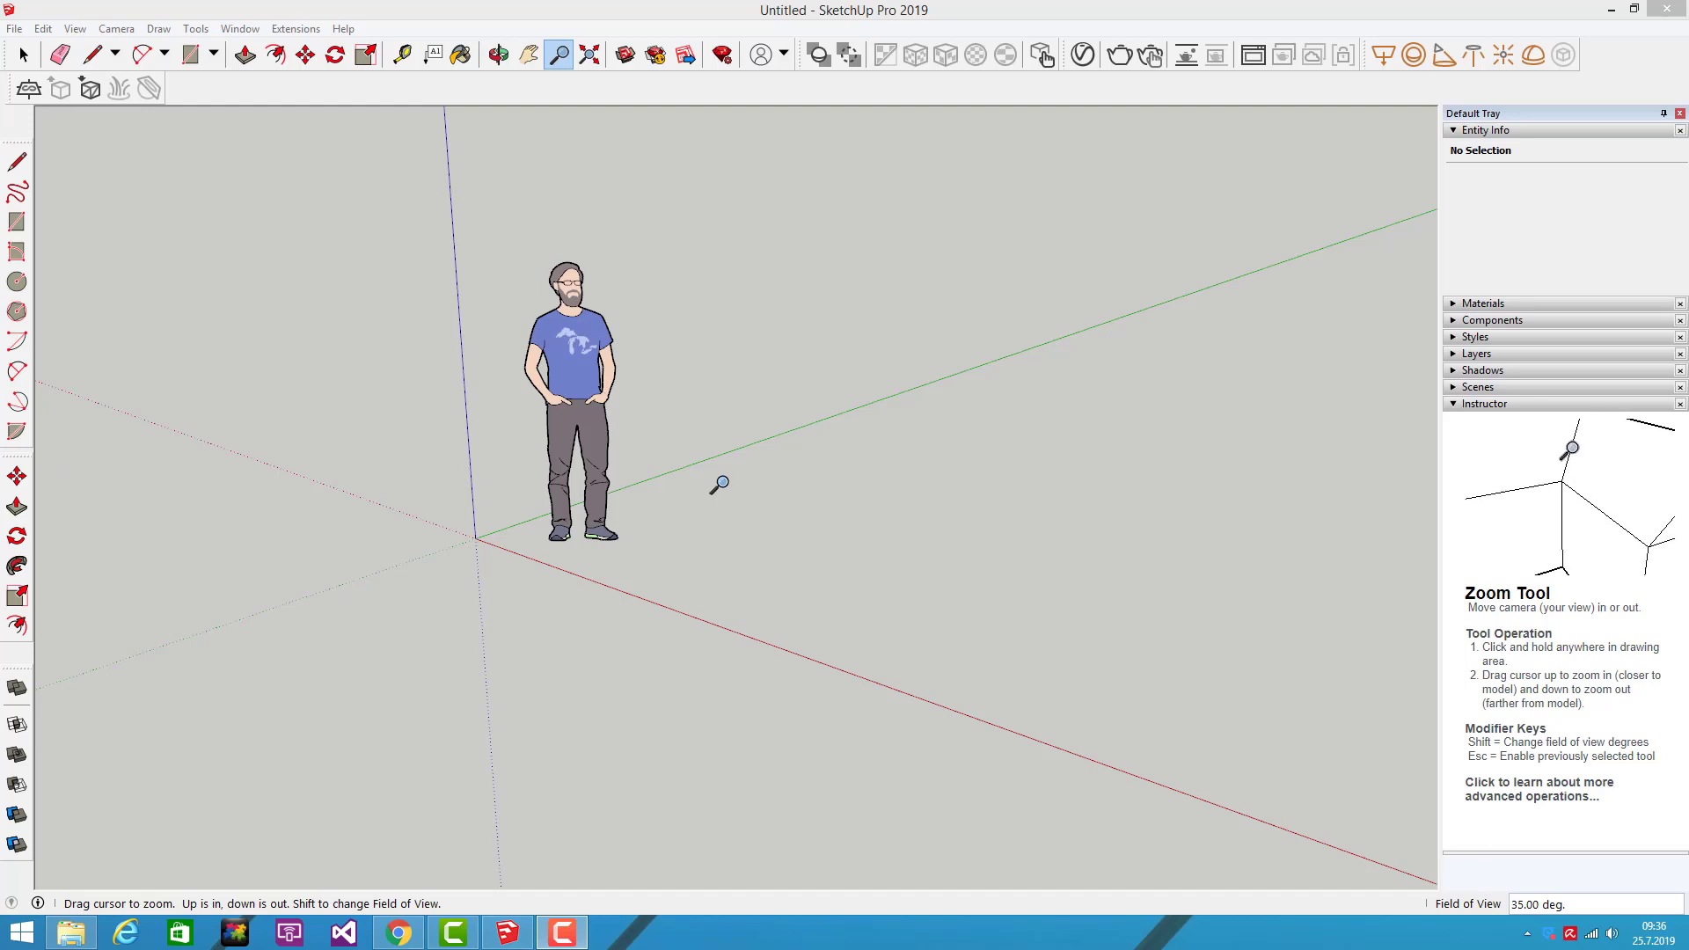
right_click(722, 483)
left_click(732, 493)
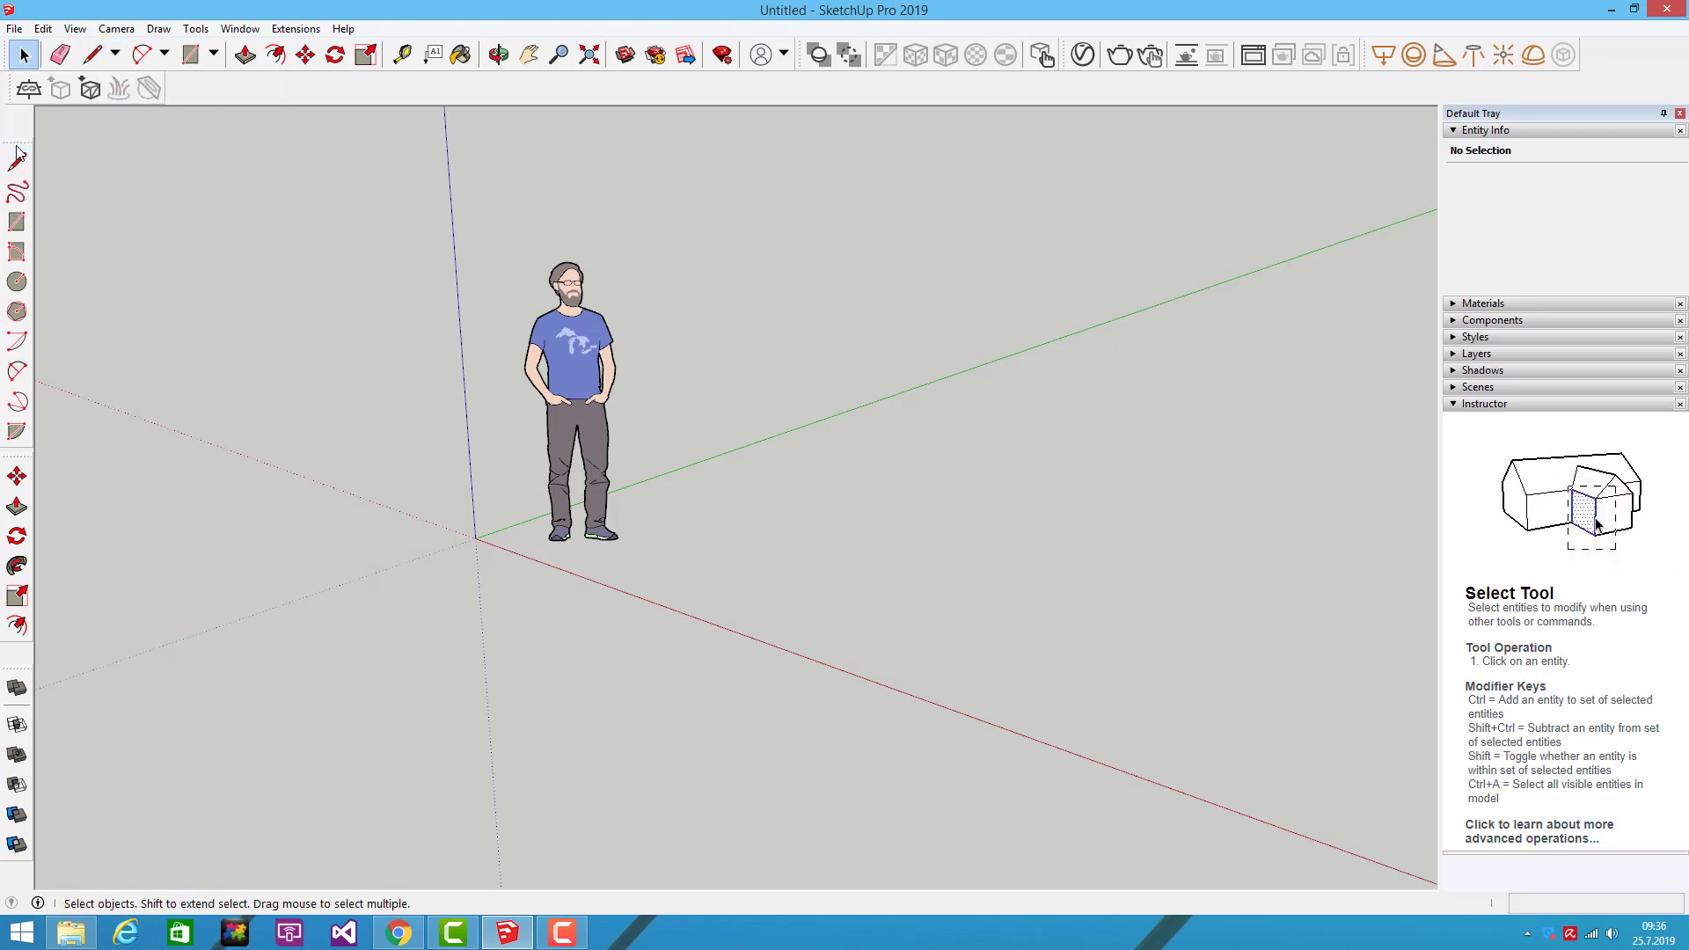
Step: Undock and close the Drawing, Edit and Solid Tools toolbars
left_click_drag(17, 141, 110, 141)
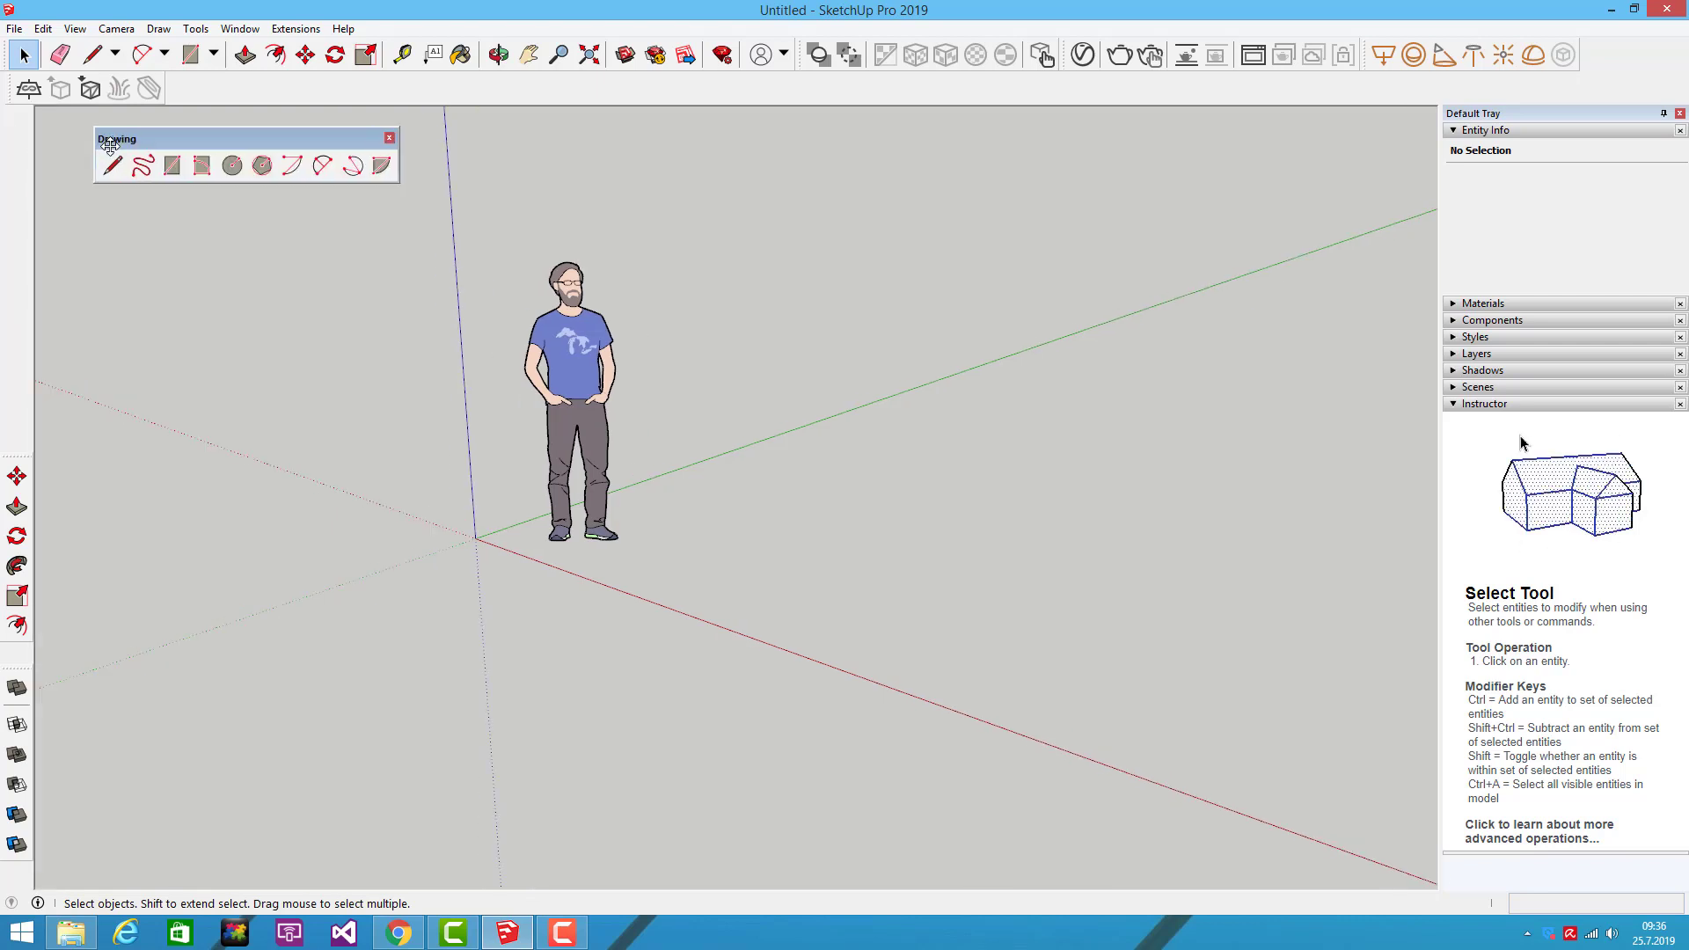
left_click(390, 139)
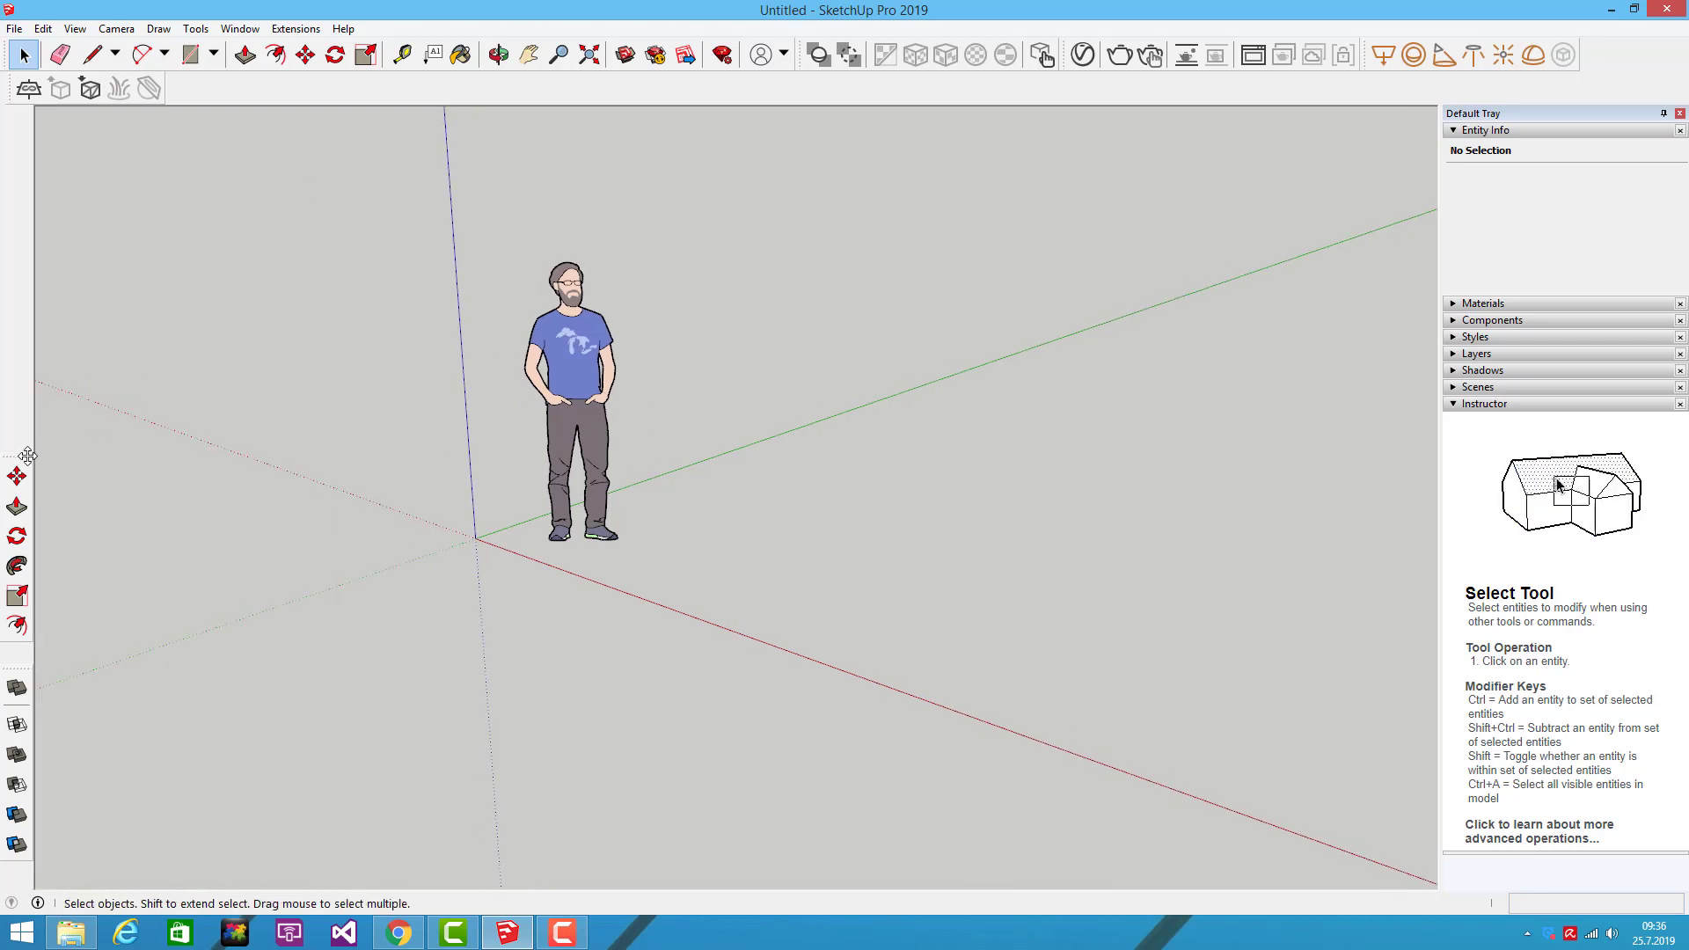
left_click_drag(28, 455, 172, 333)
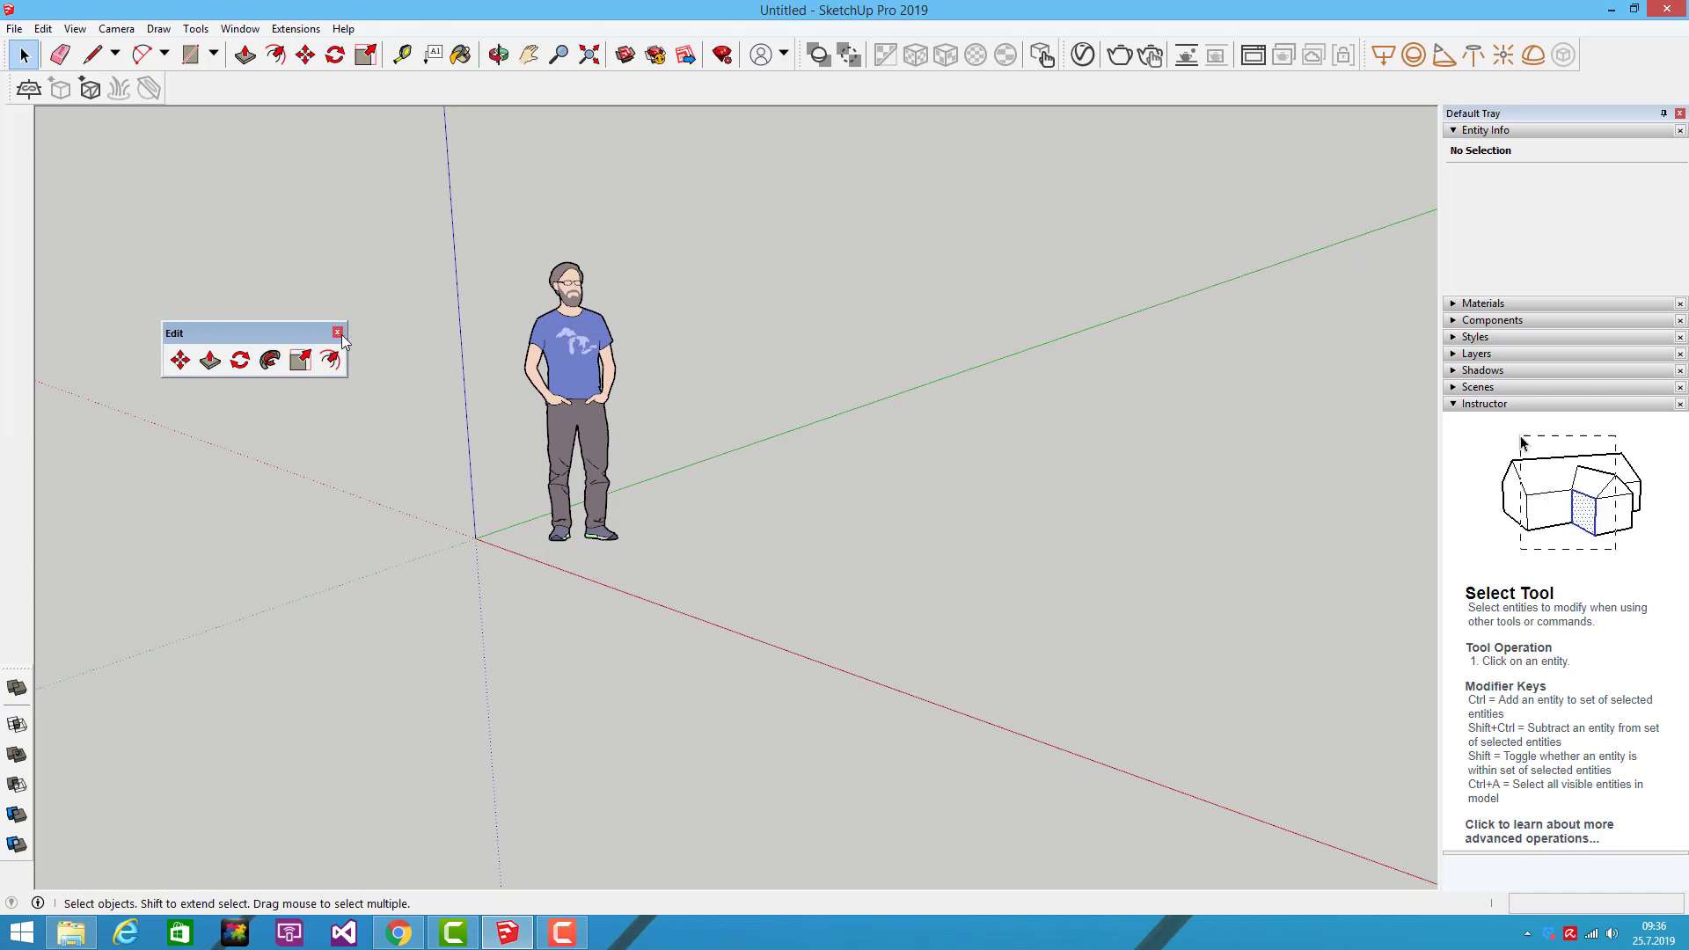
left_click(337, 333)
left_click_drag(22, 670, 308, 534)
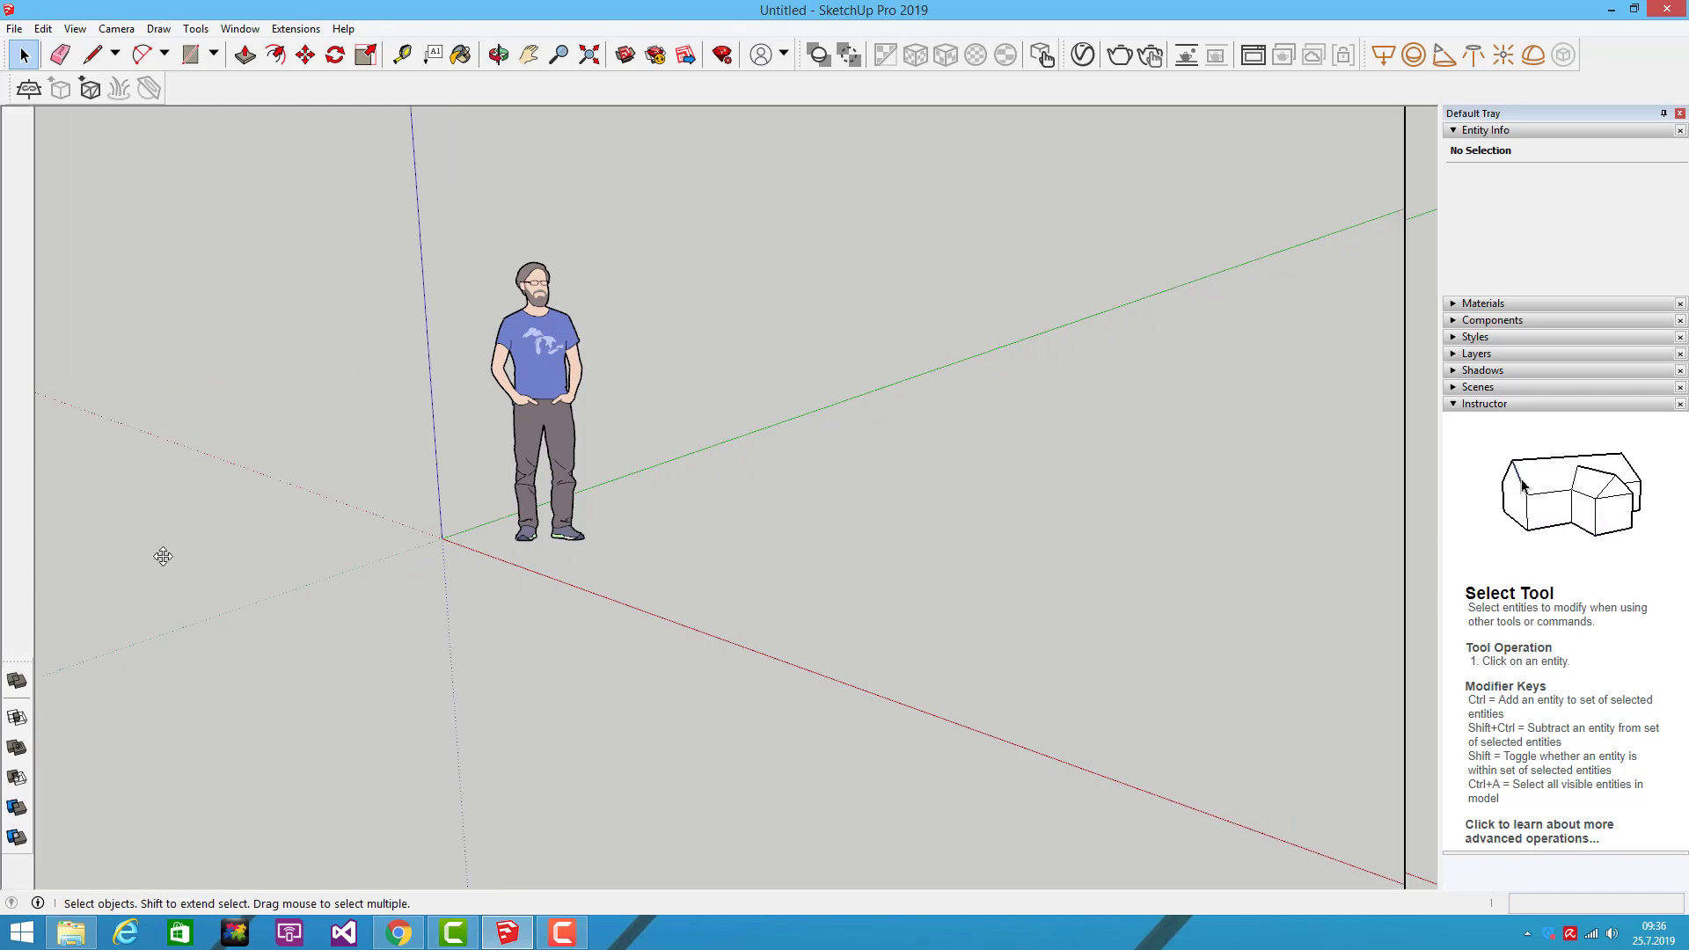
left_click(330, 523)
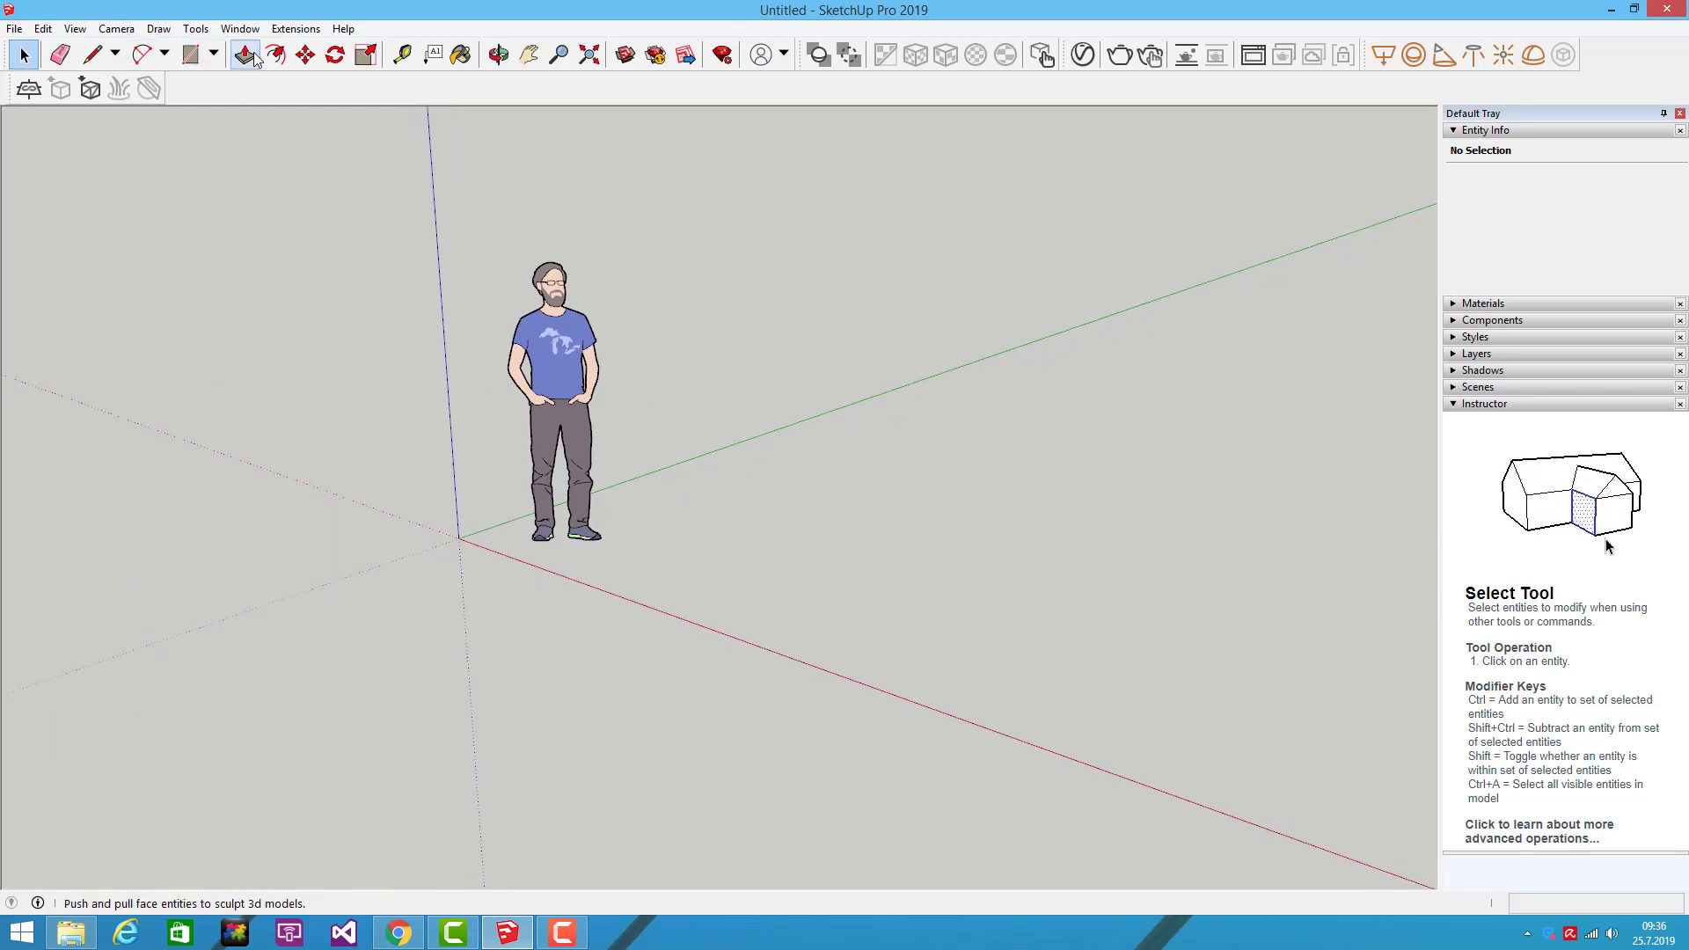
Step: Re-enable the Drawing toolbar and dock it along the window's left edge
right_click(261, 58)
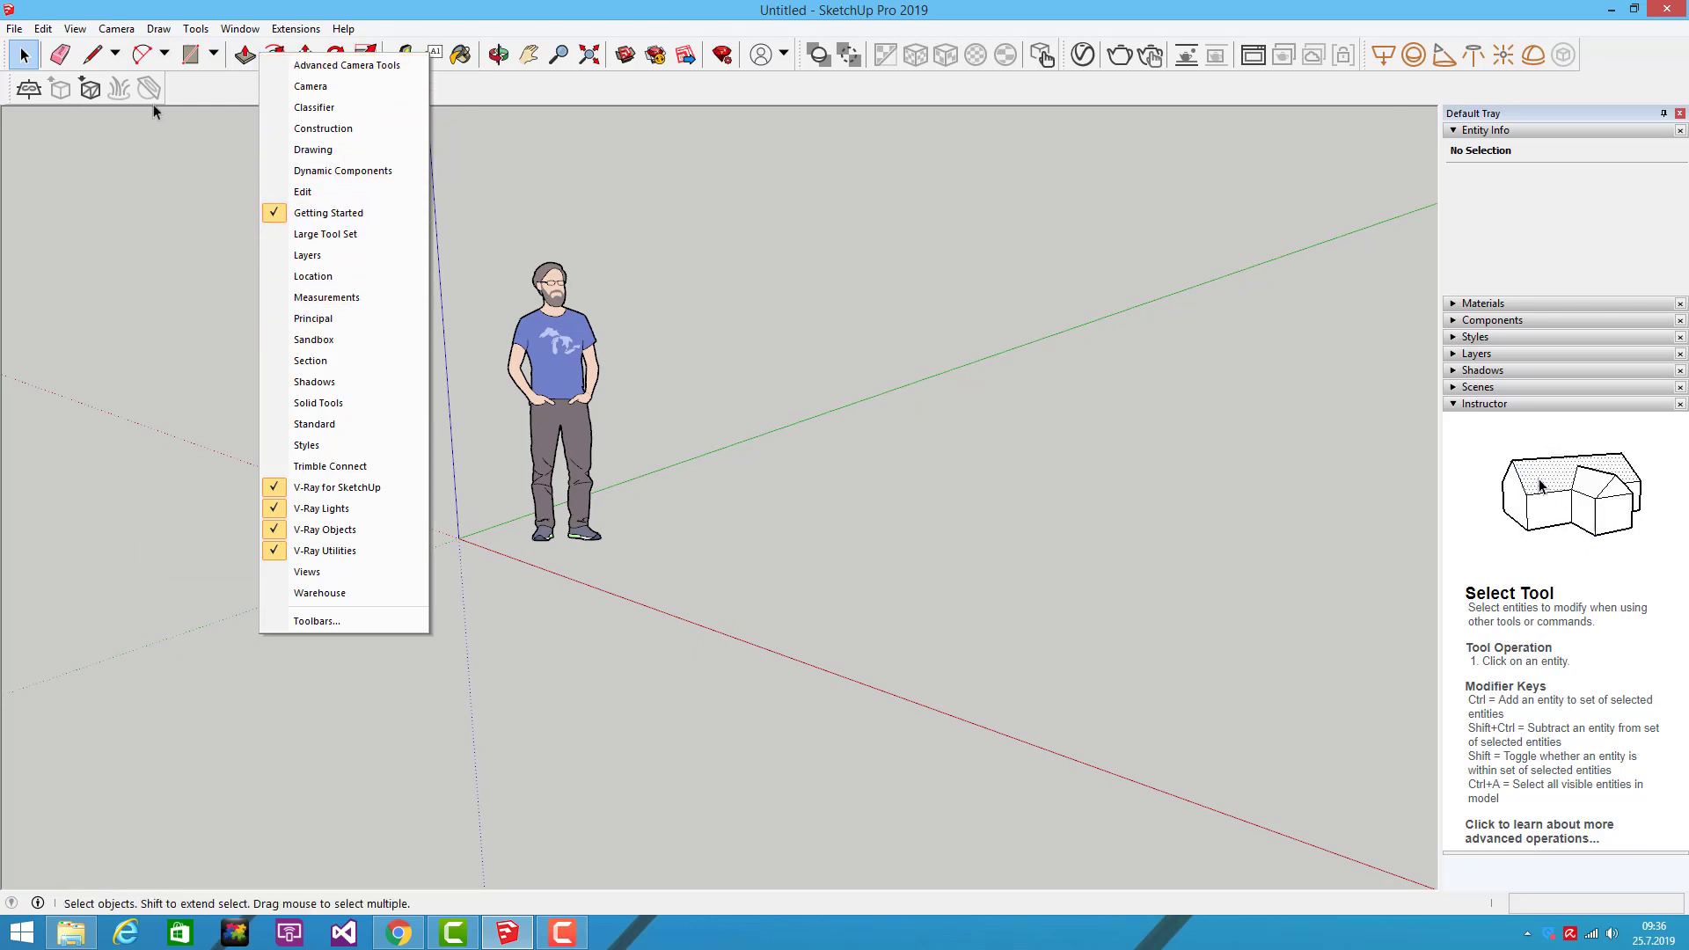
left_click(288, 18)
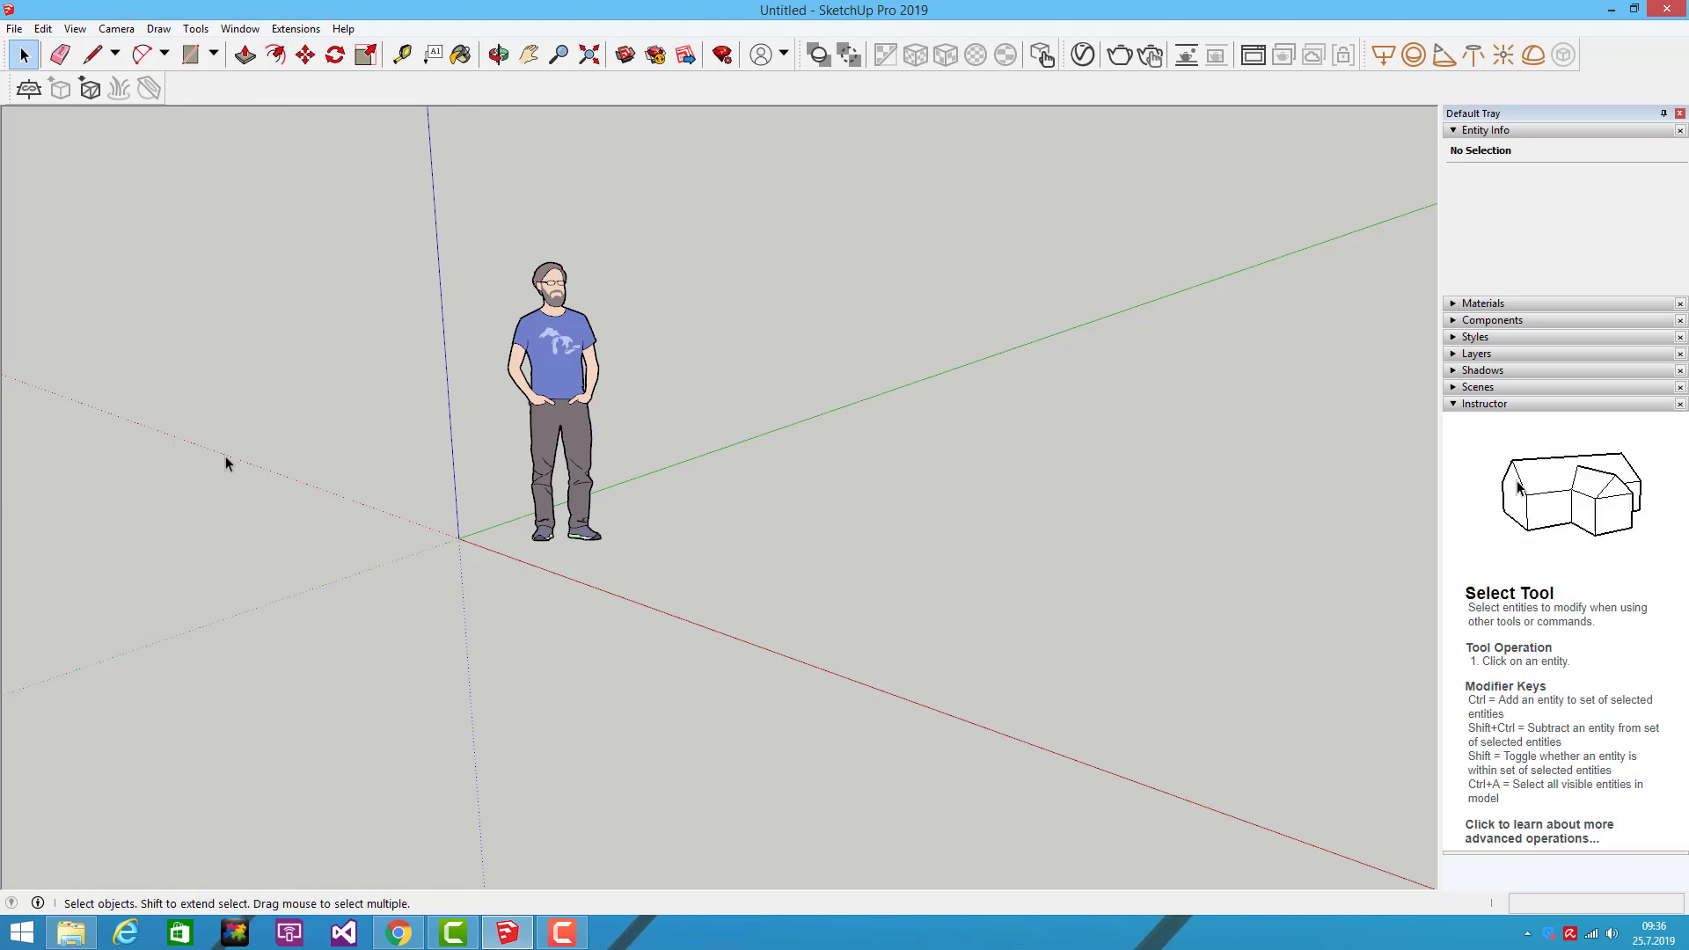
right_click(310, 60)
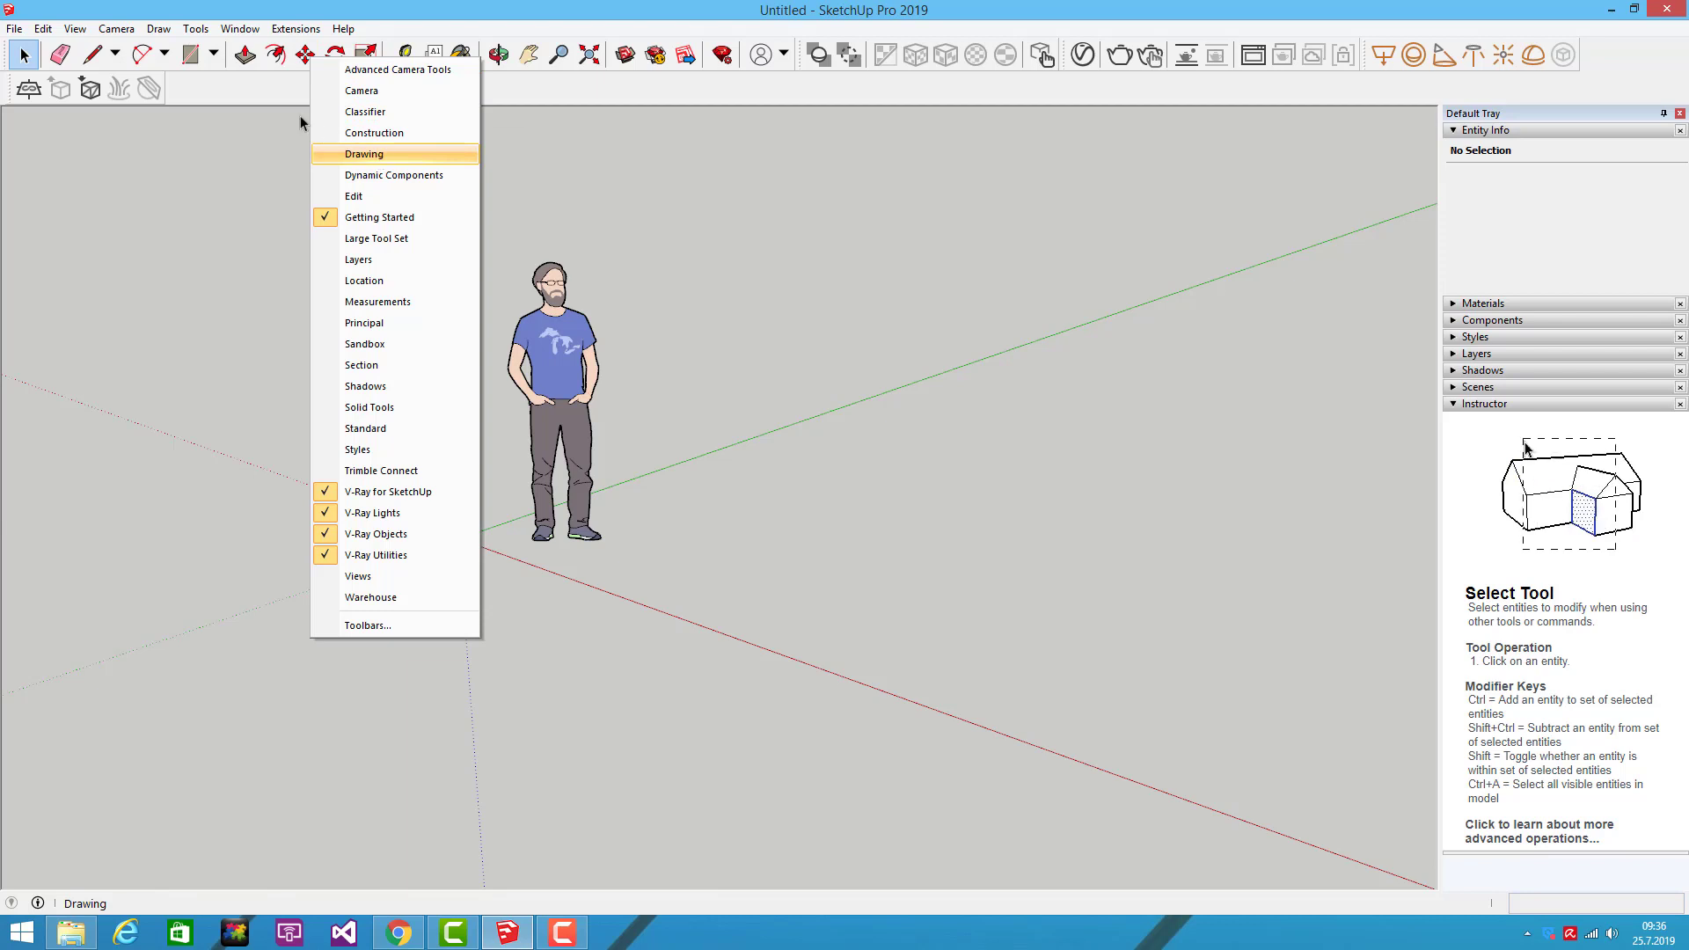
left_click(380, 155)
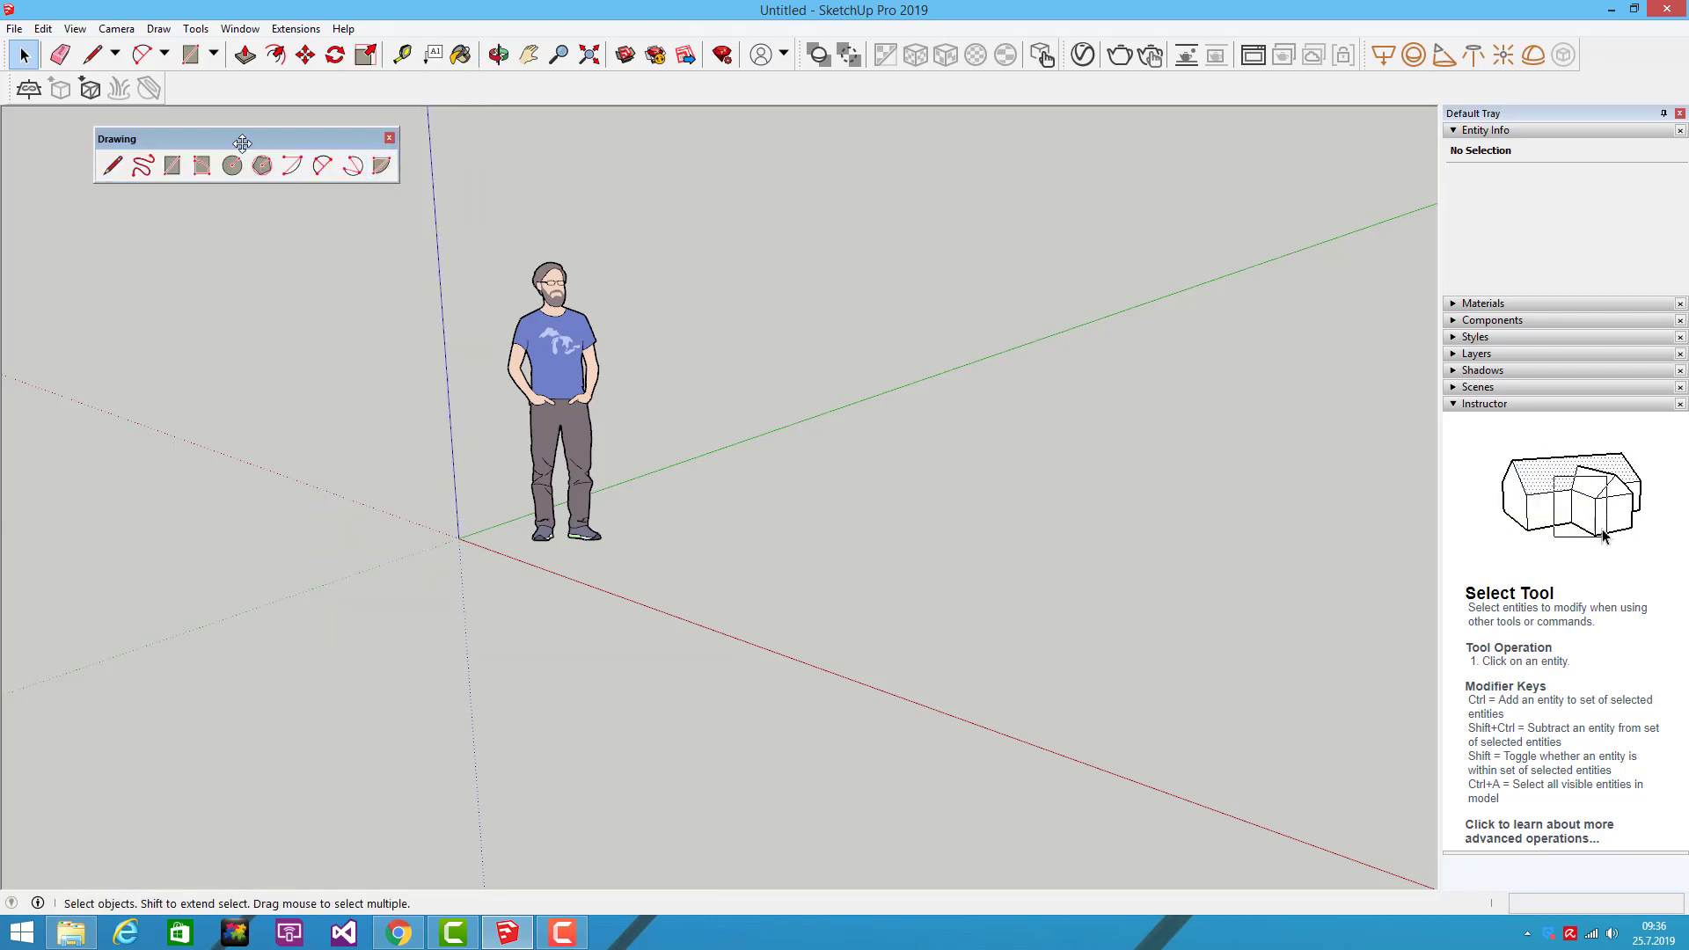
mouse_move(246, 151)
left_mouse_down()
mouse_move(48, 182)
mouse_move(4, 127)
left_mouse_up()
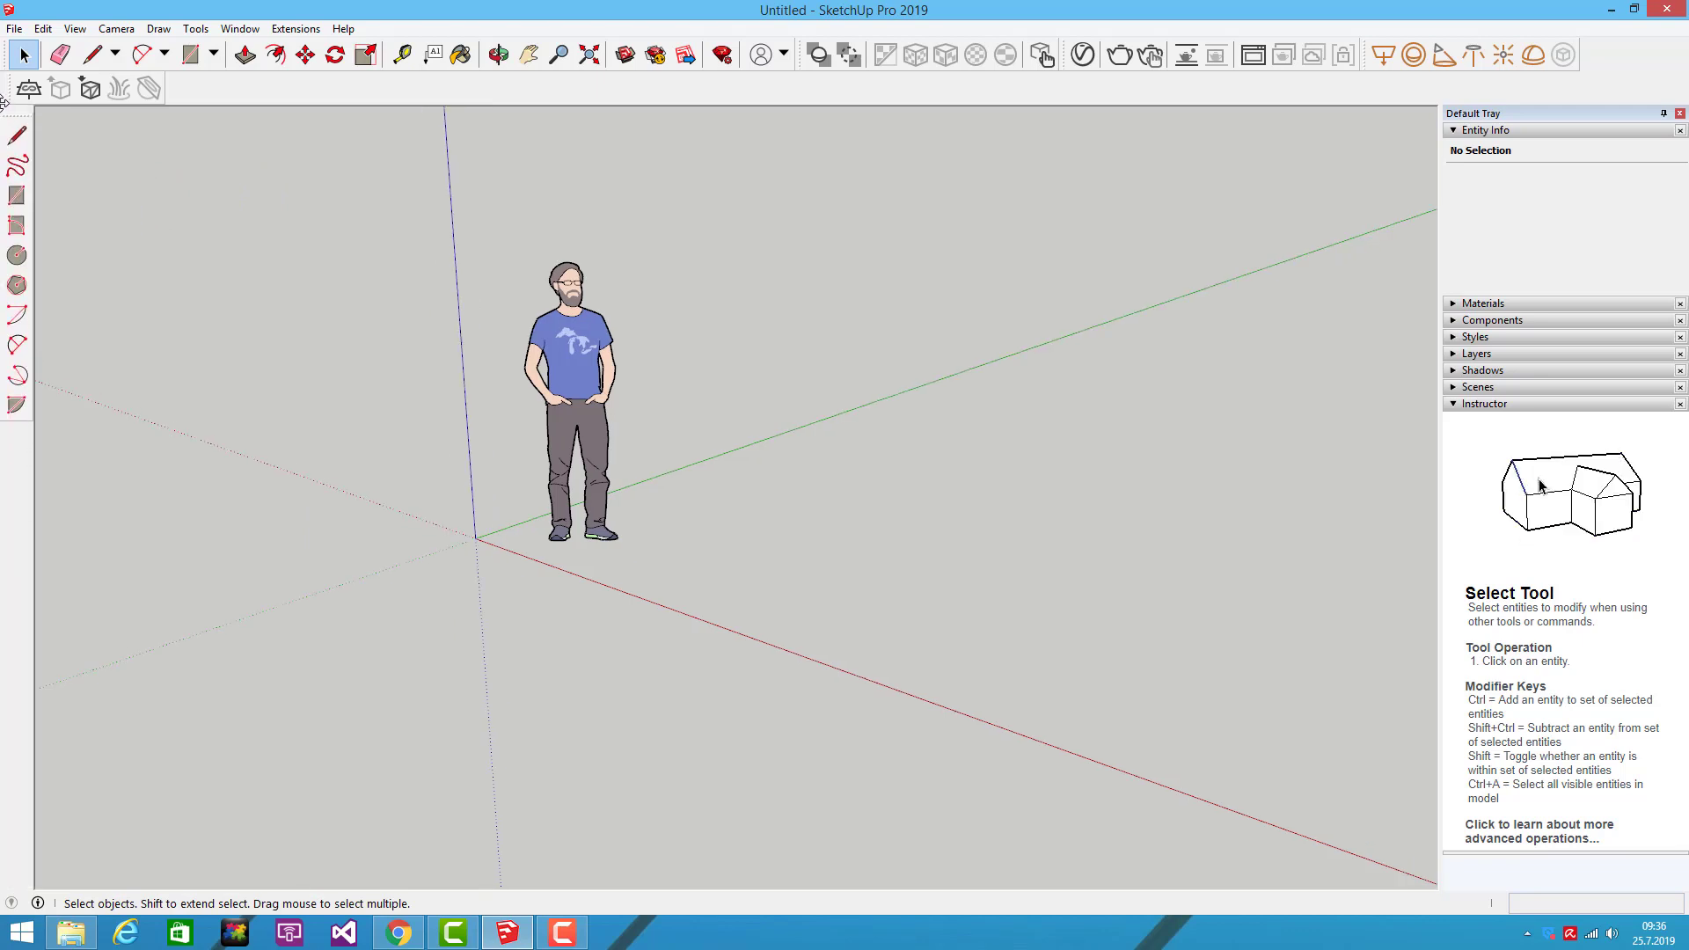
left_click_drag(4, 128, 4, 152)
Step: Dismiss the toolbar list unchanged and activate the Line tool from the Drawing toolbar
right_click(300, 62)
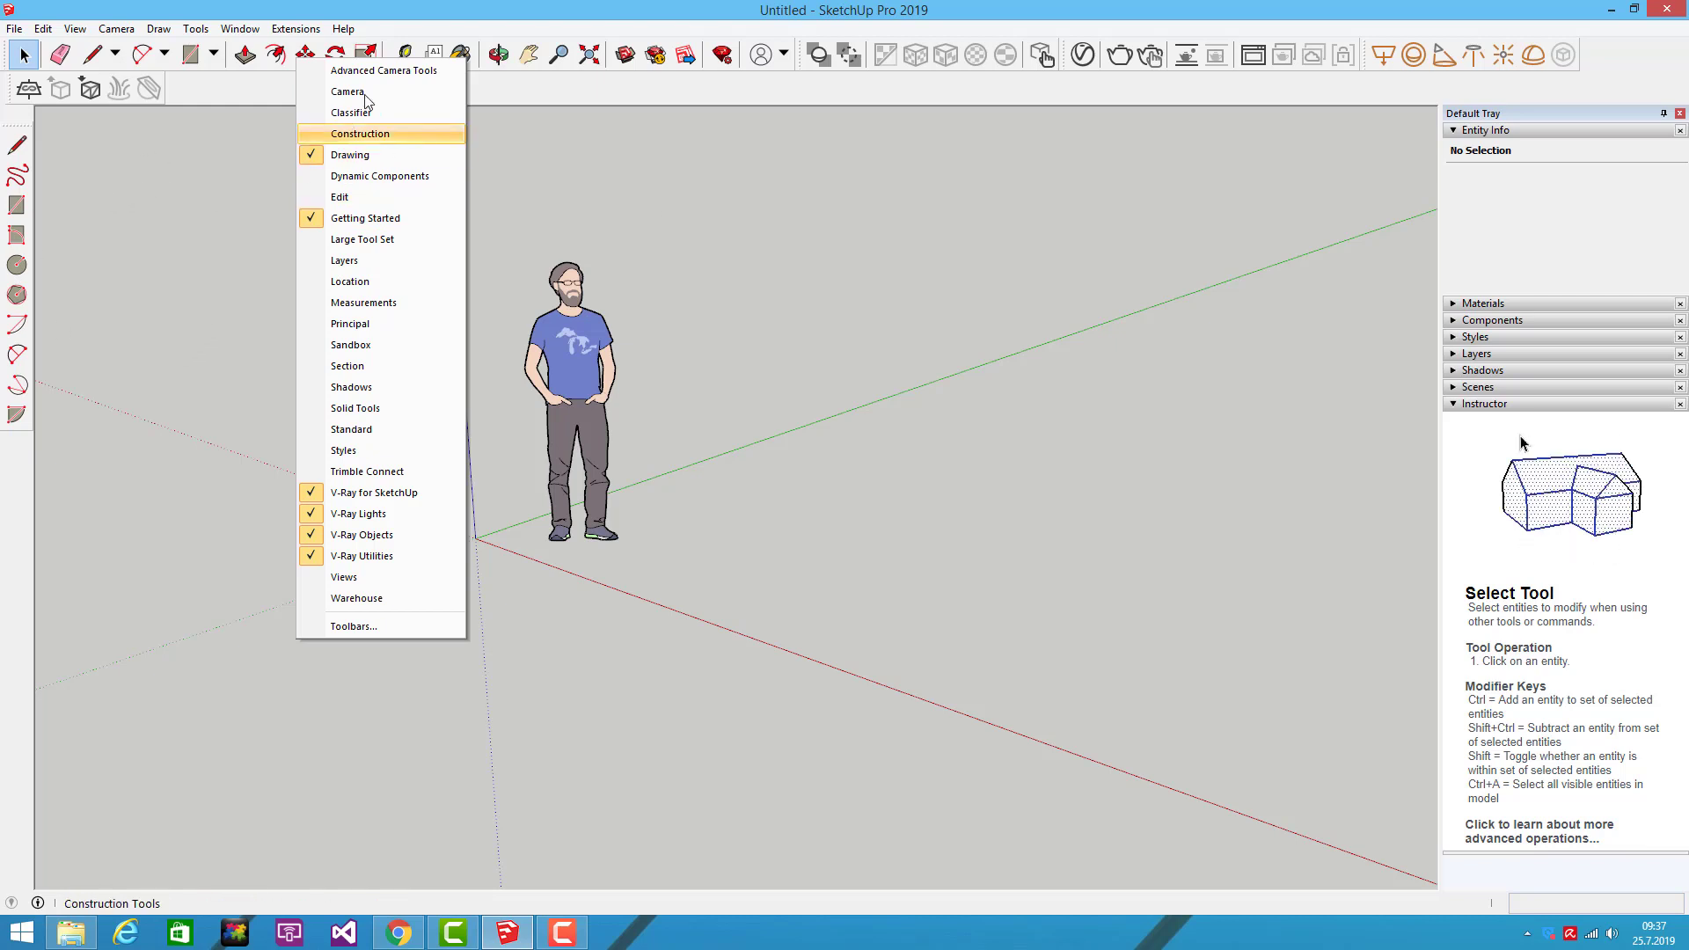
left_click(214, 206)
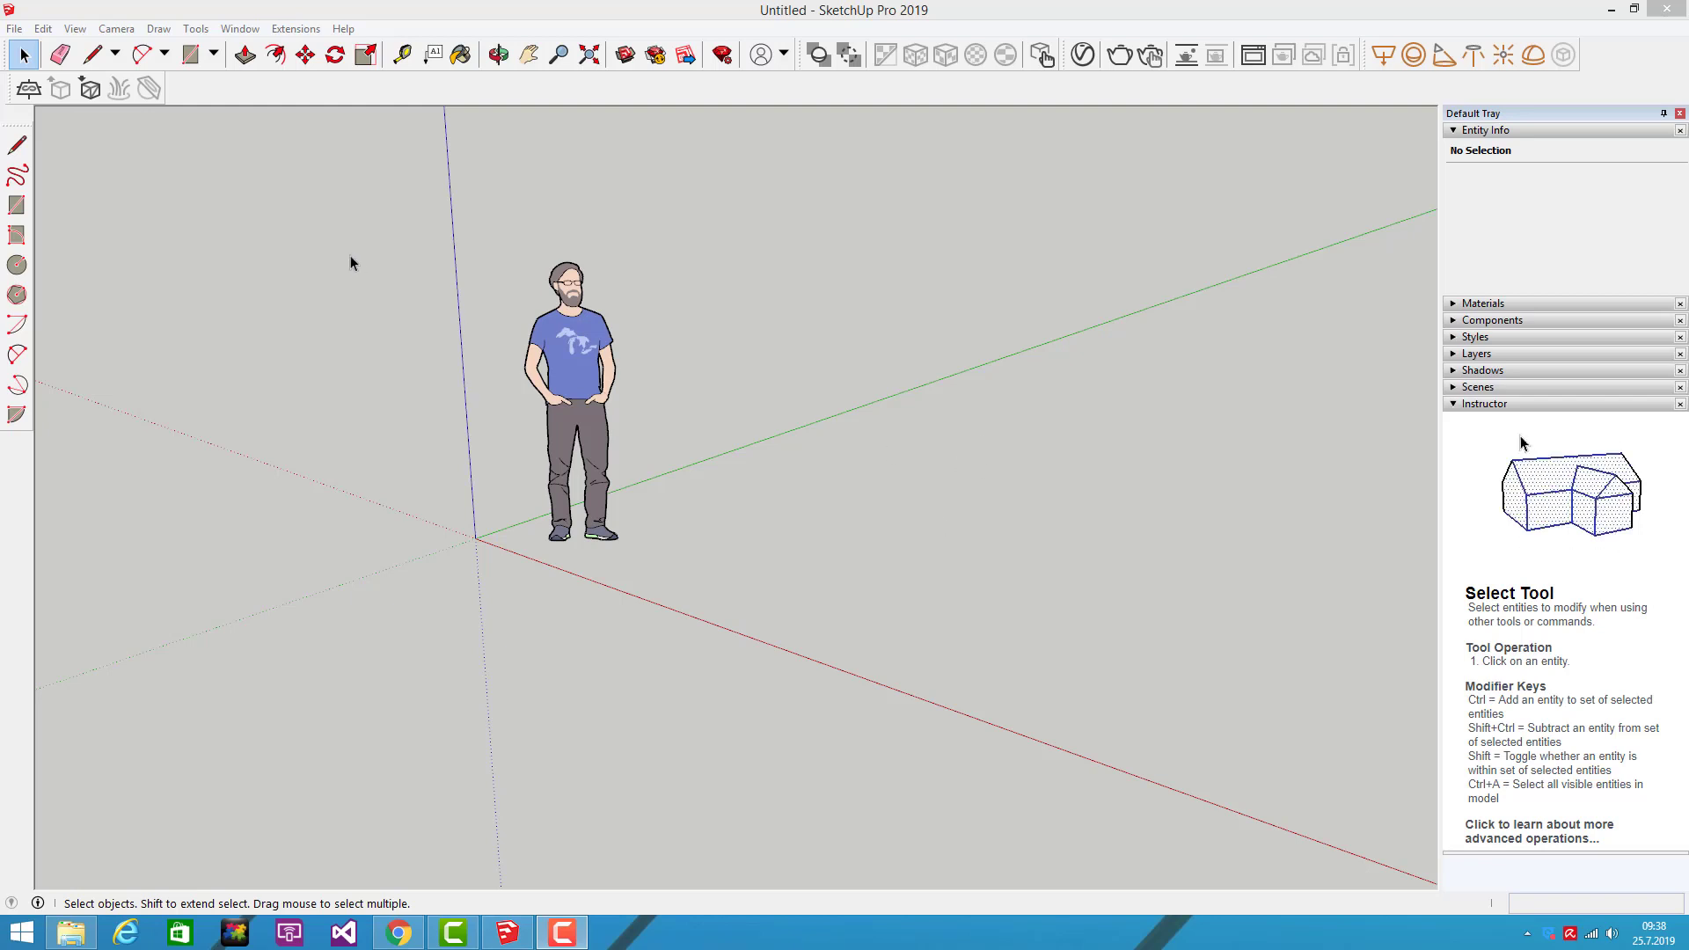
left_click(17, 146)
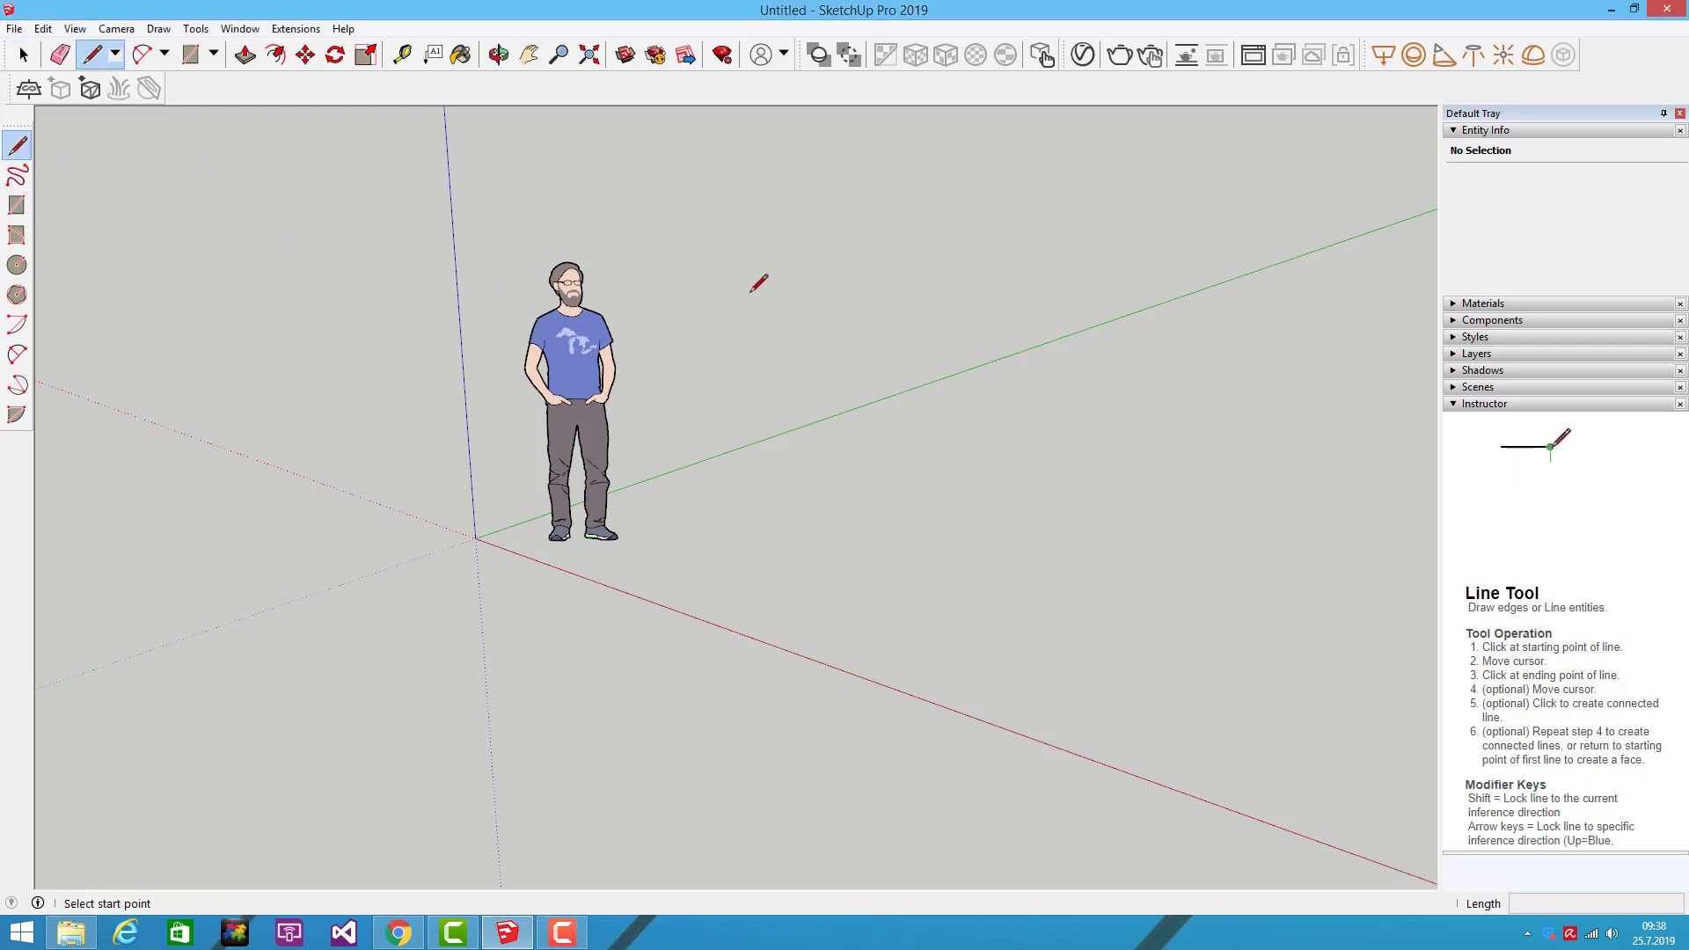
mouse_move(717, 412)
middle_mouse_down()
mouse_move(803, 452)
mouse_move(671, 448)
middle_mouse_up()
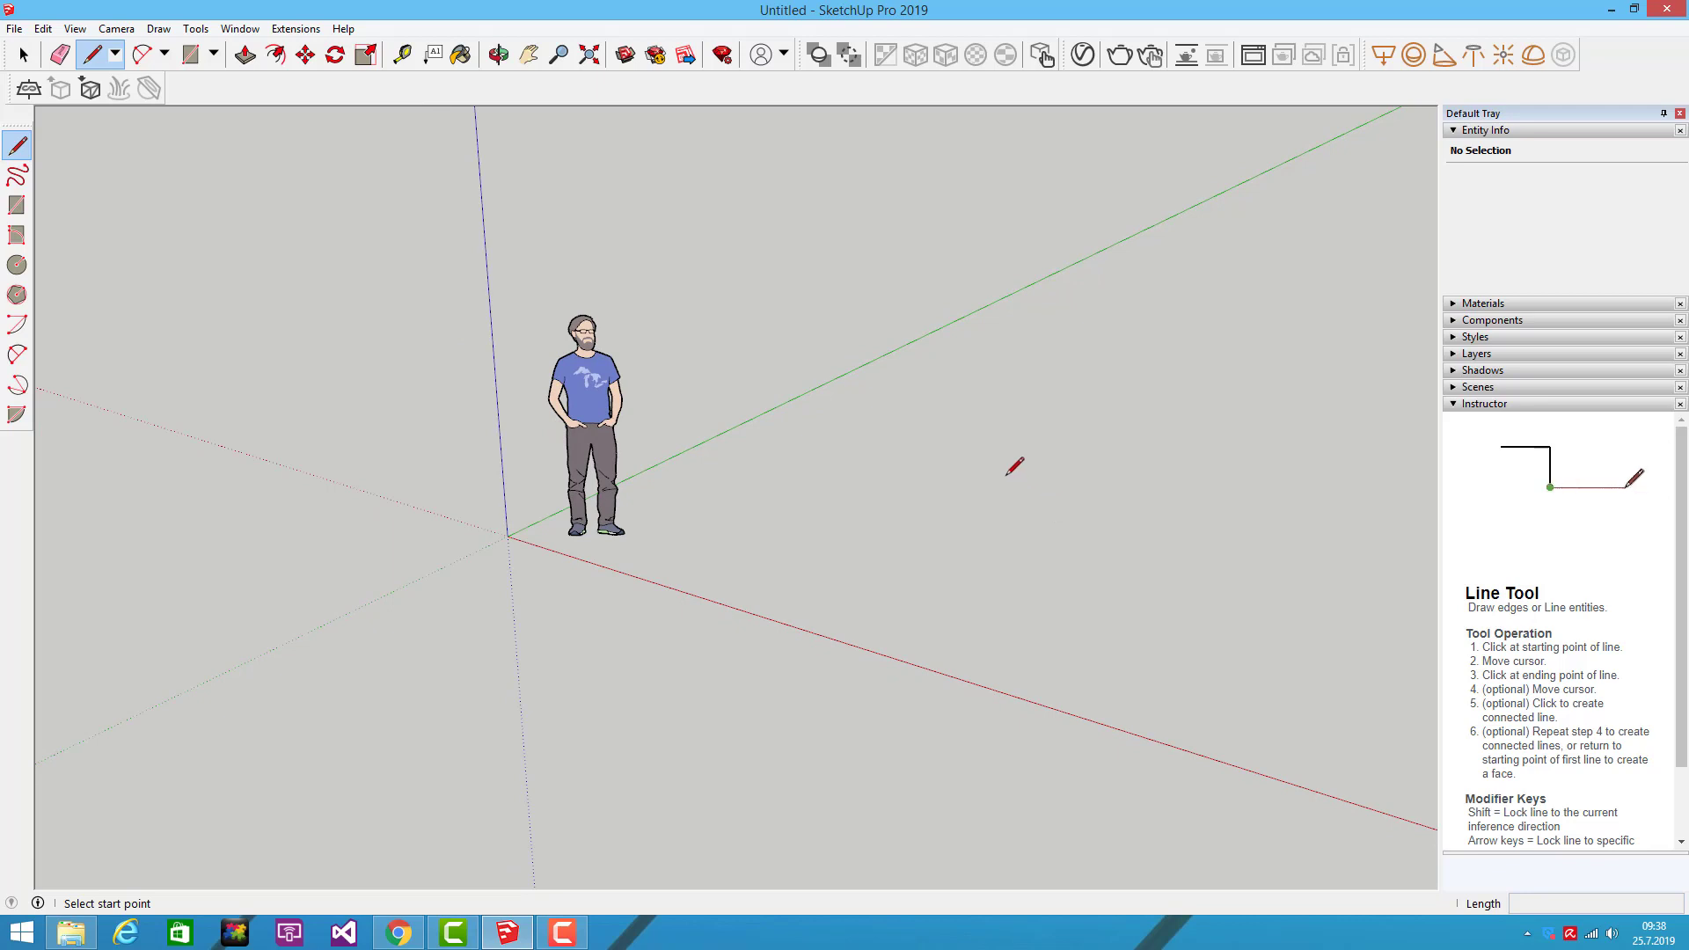
Step: Orbit the view and place a line's start point on the ground right of the figure
mouse_move(999, 407)
middle_mouse_down()
mouse_move(773, 434)
mouse_move(656, 490)
middle_mouse_up()
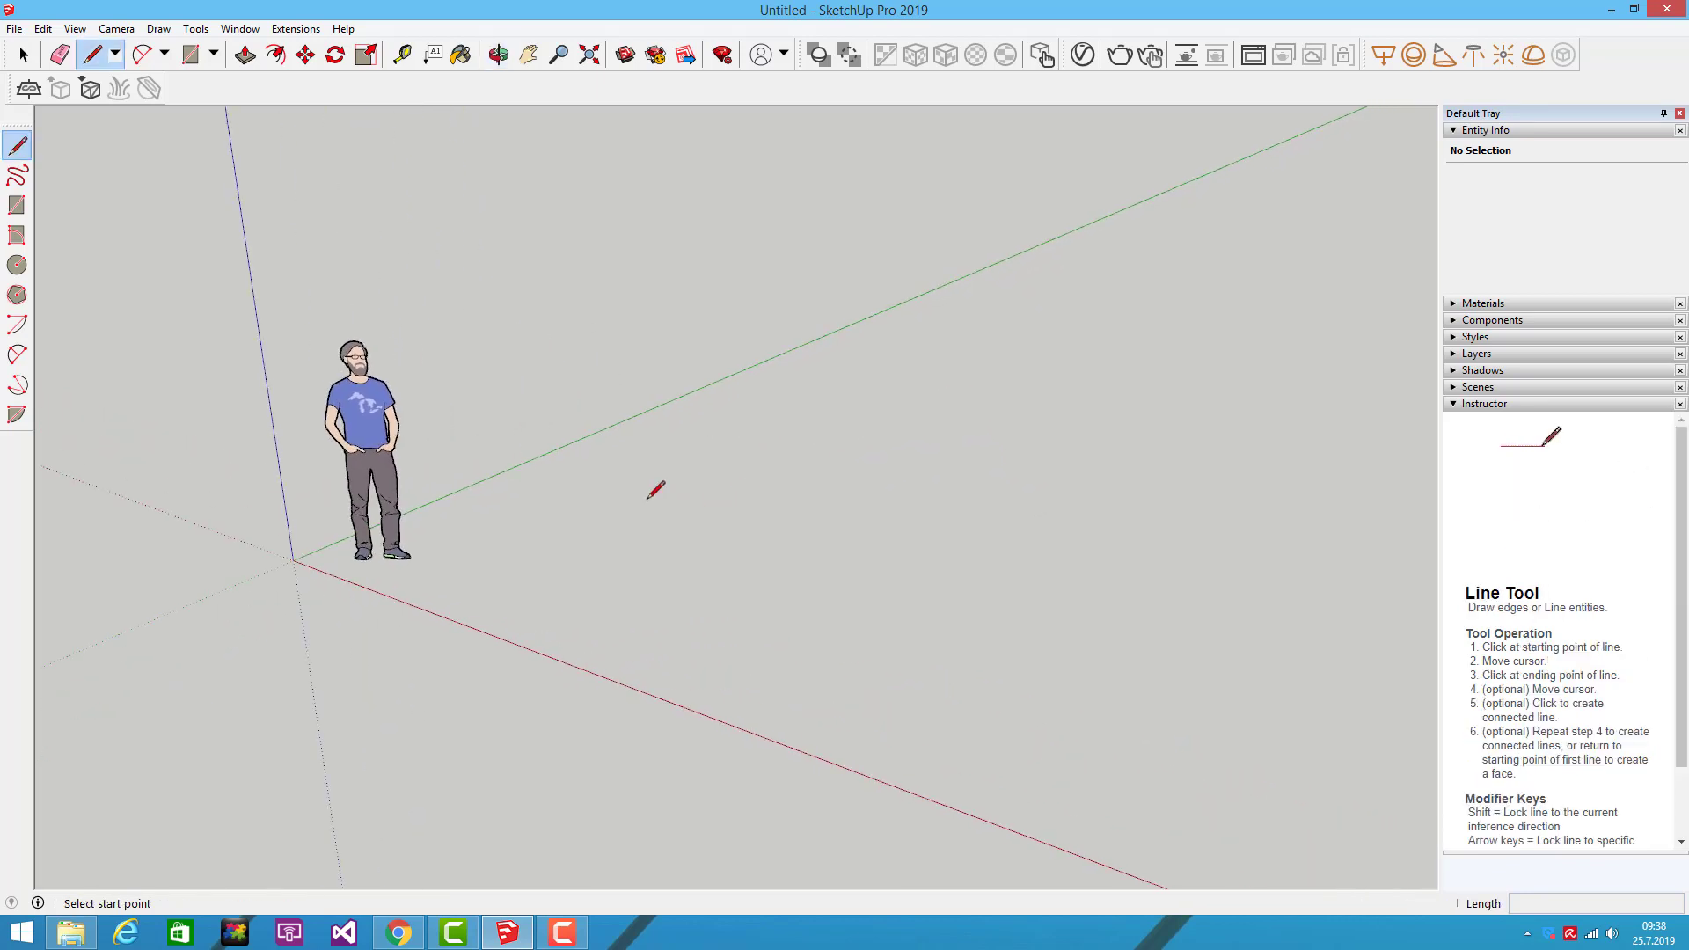
left_click(619, 533)
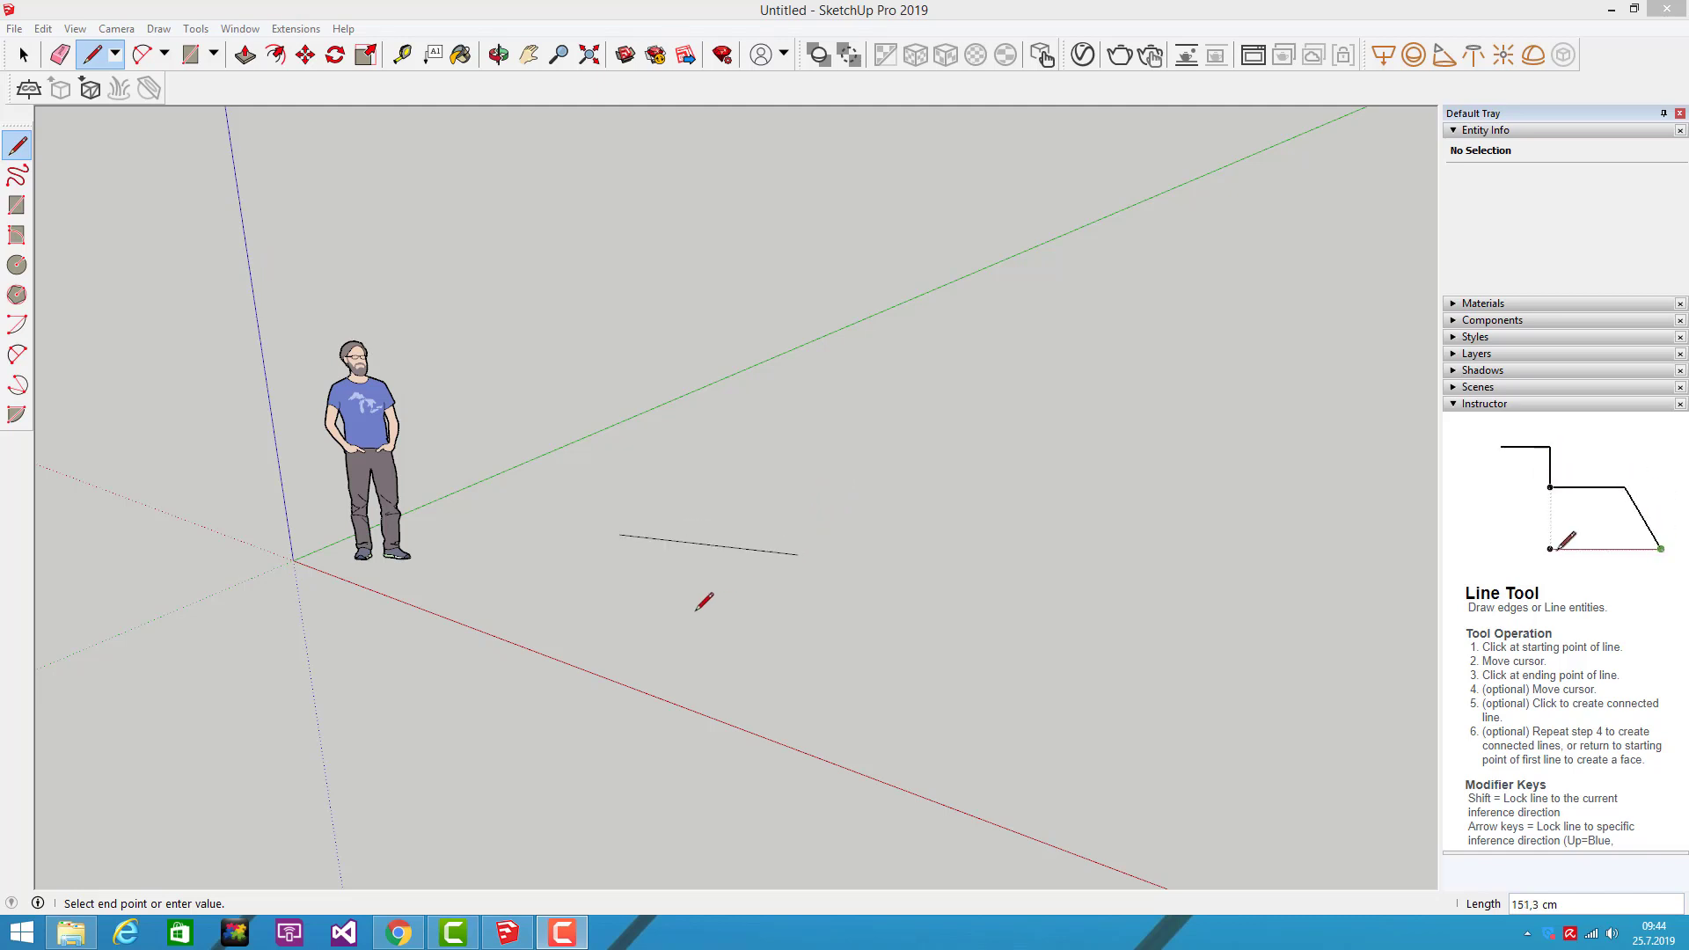
left_click(551, 658)
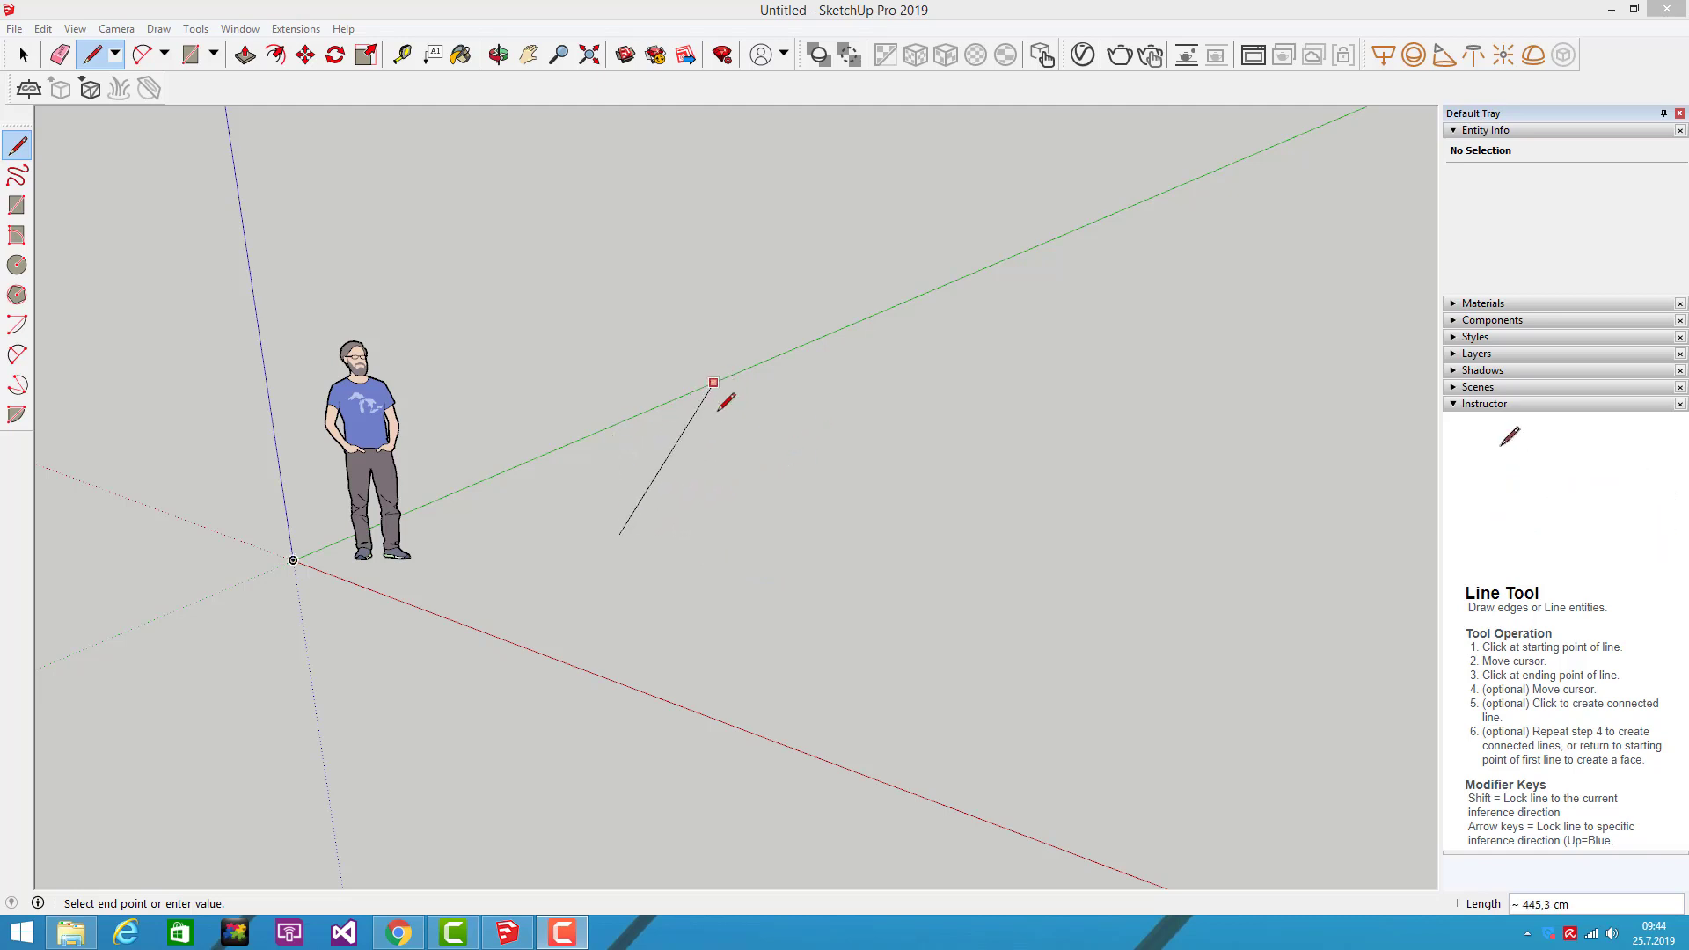
Step: Draw the first ground edge along the red axis
left_click(672, 507)
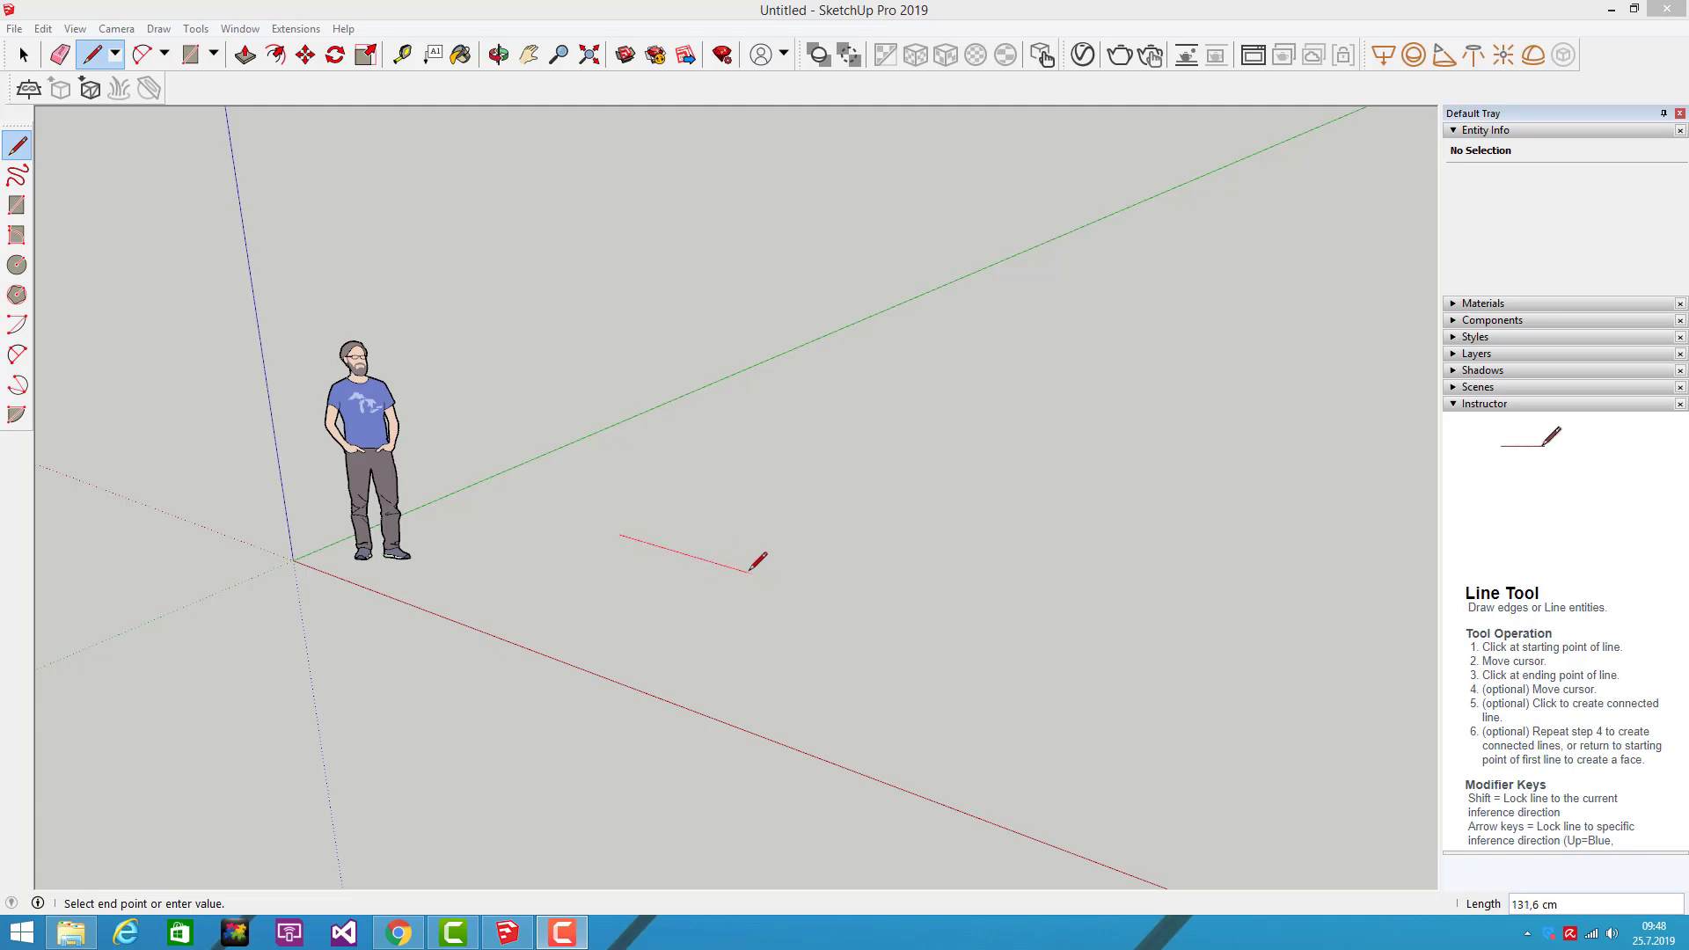
left_click(744, 571)
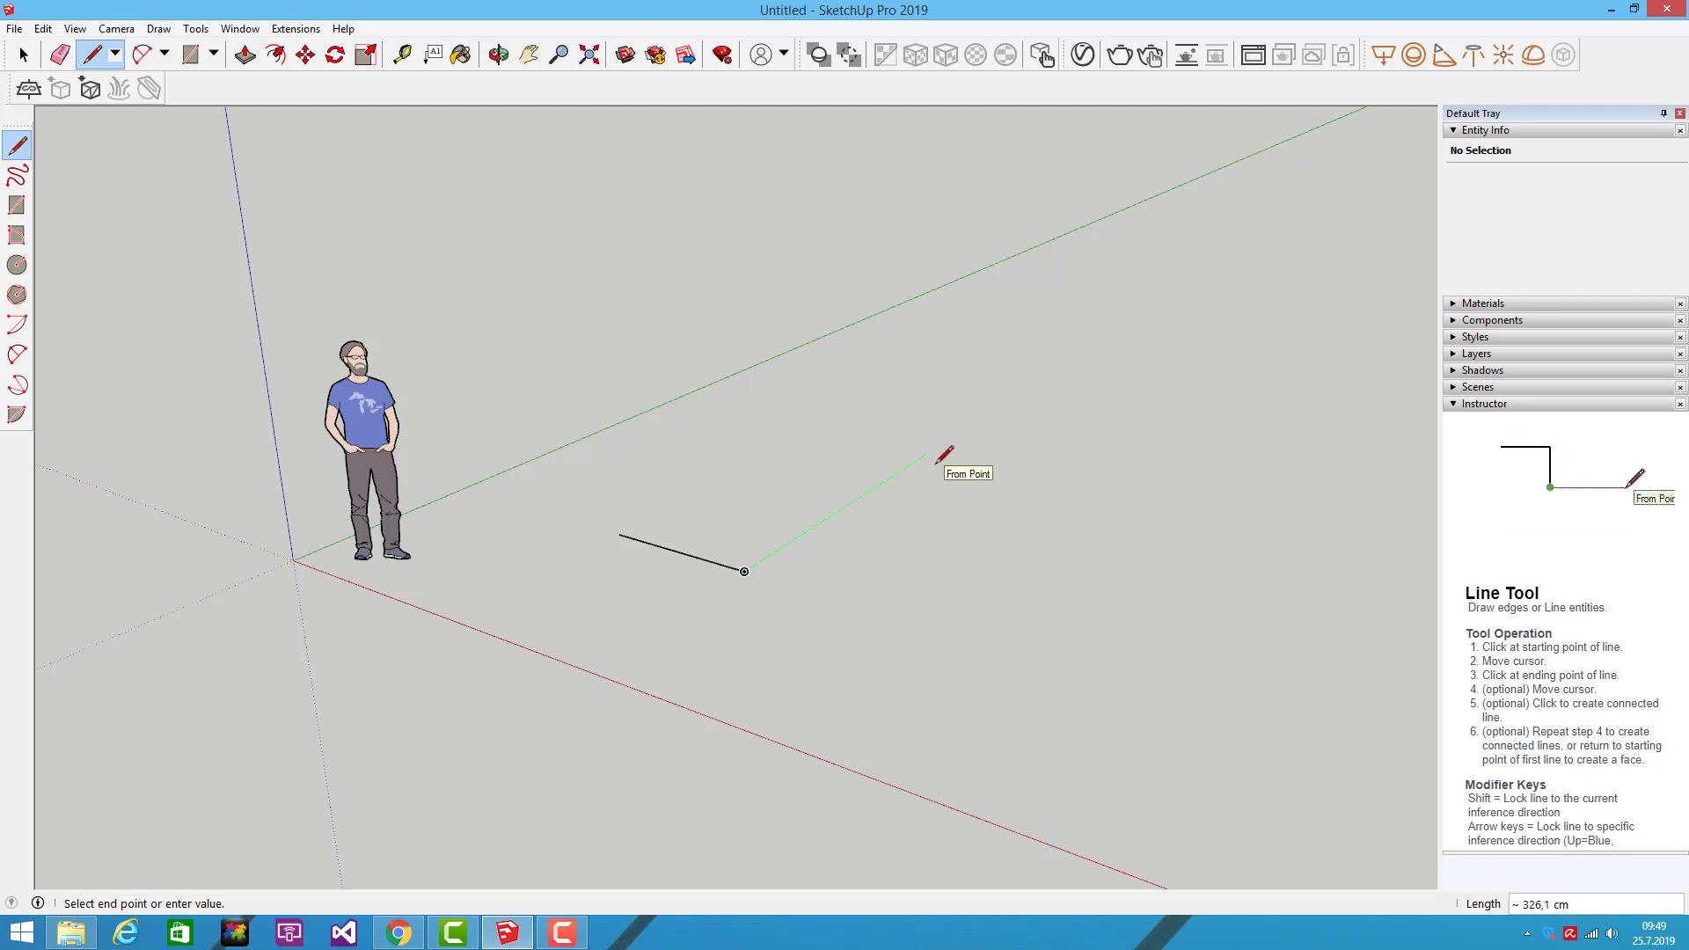
Step: Draw the green-axis edge and remaining sides, closing the loop into a rectangular face
left_click(949, 440)
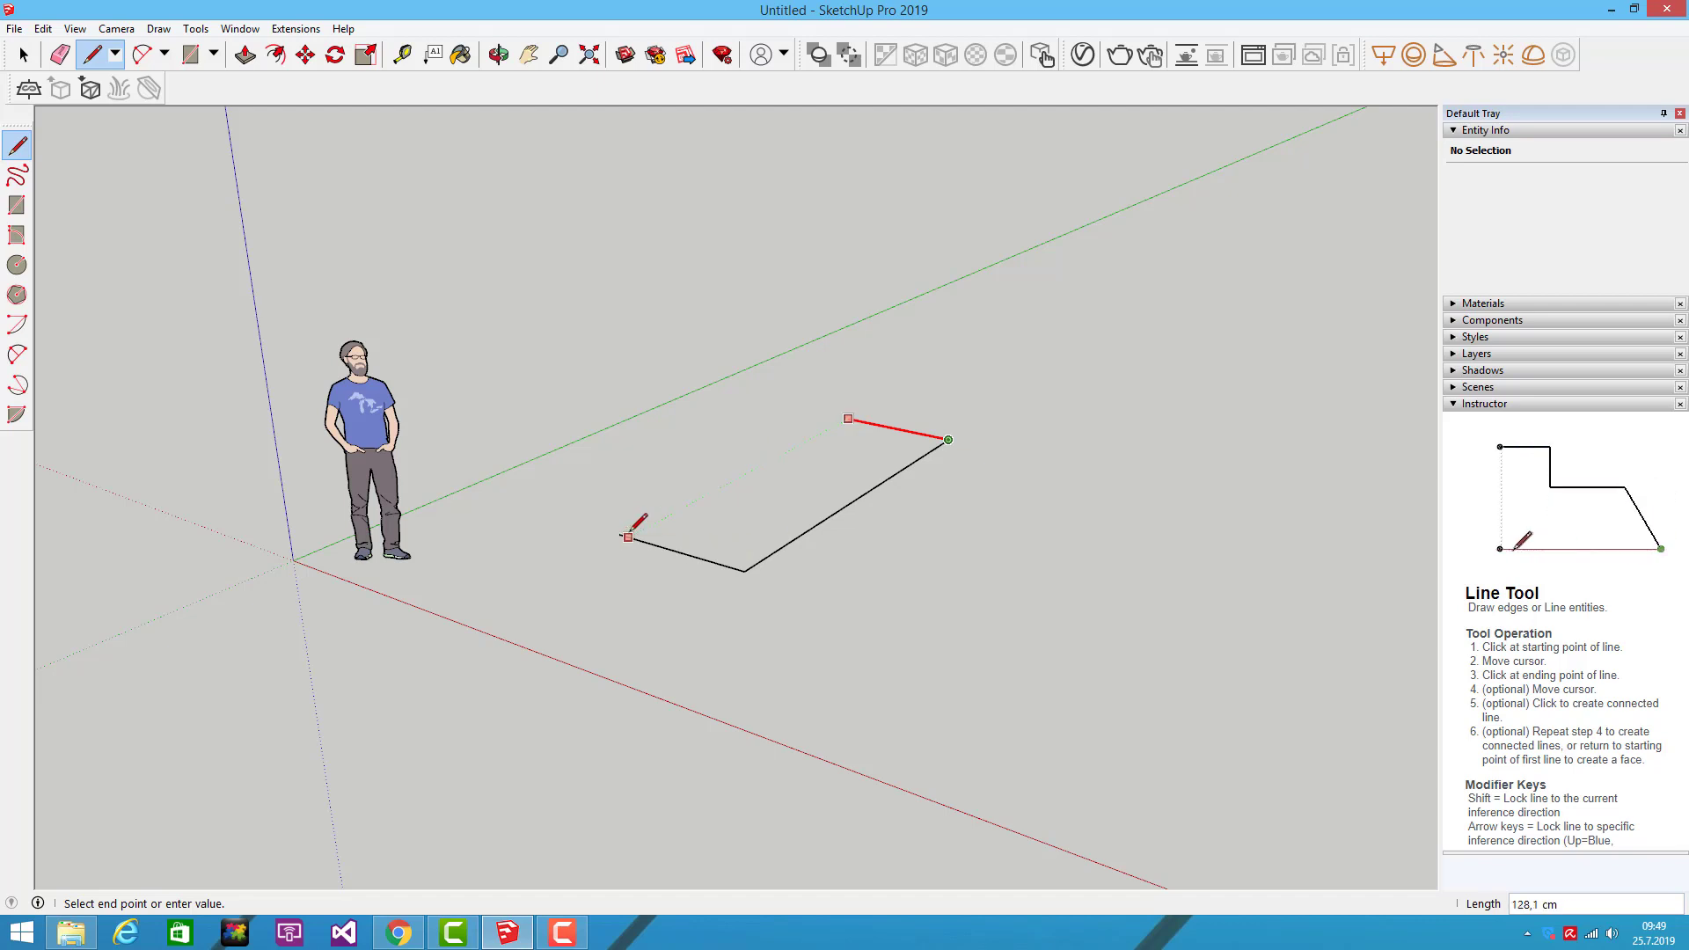
left_click(624, 531)
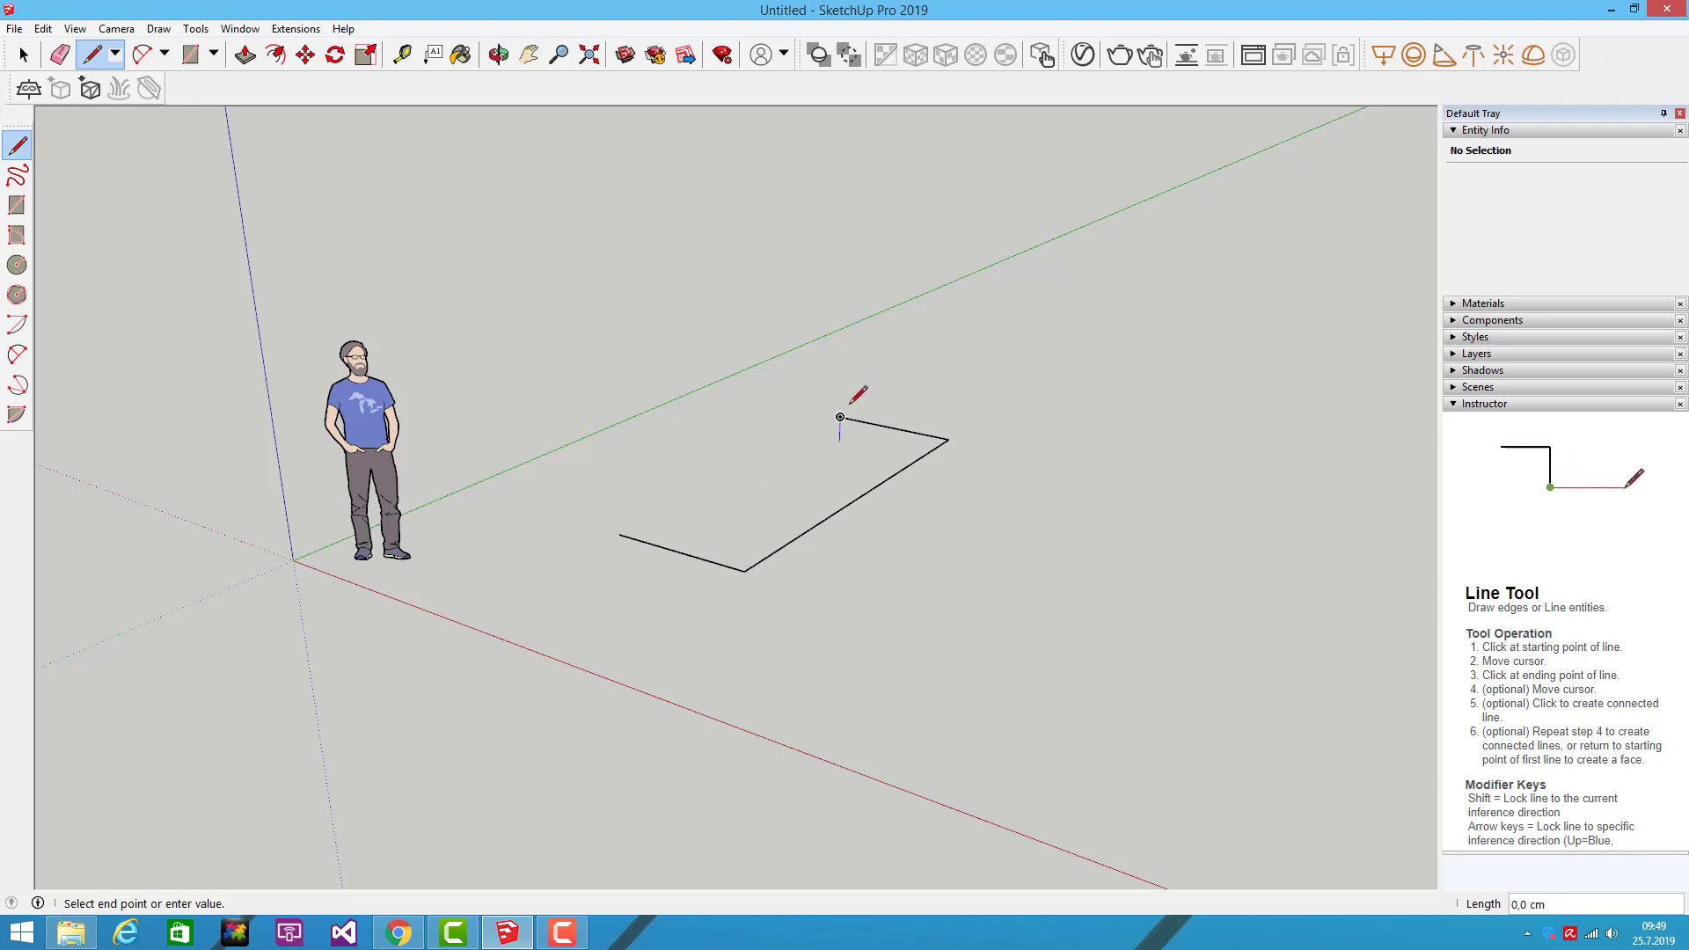
left_click(950, 437)
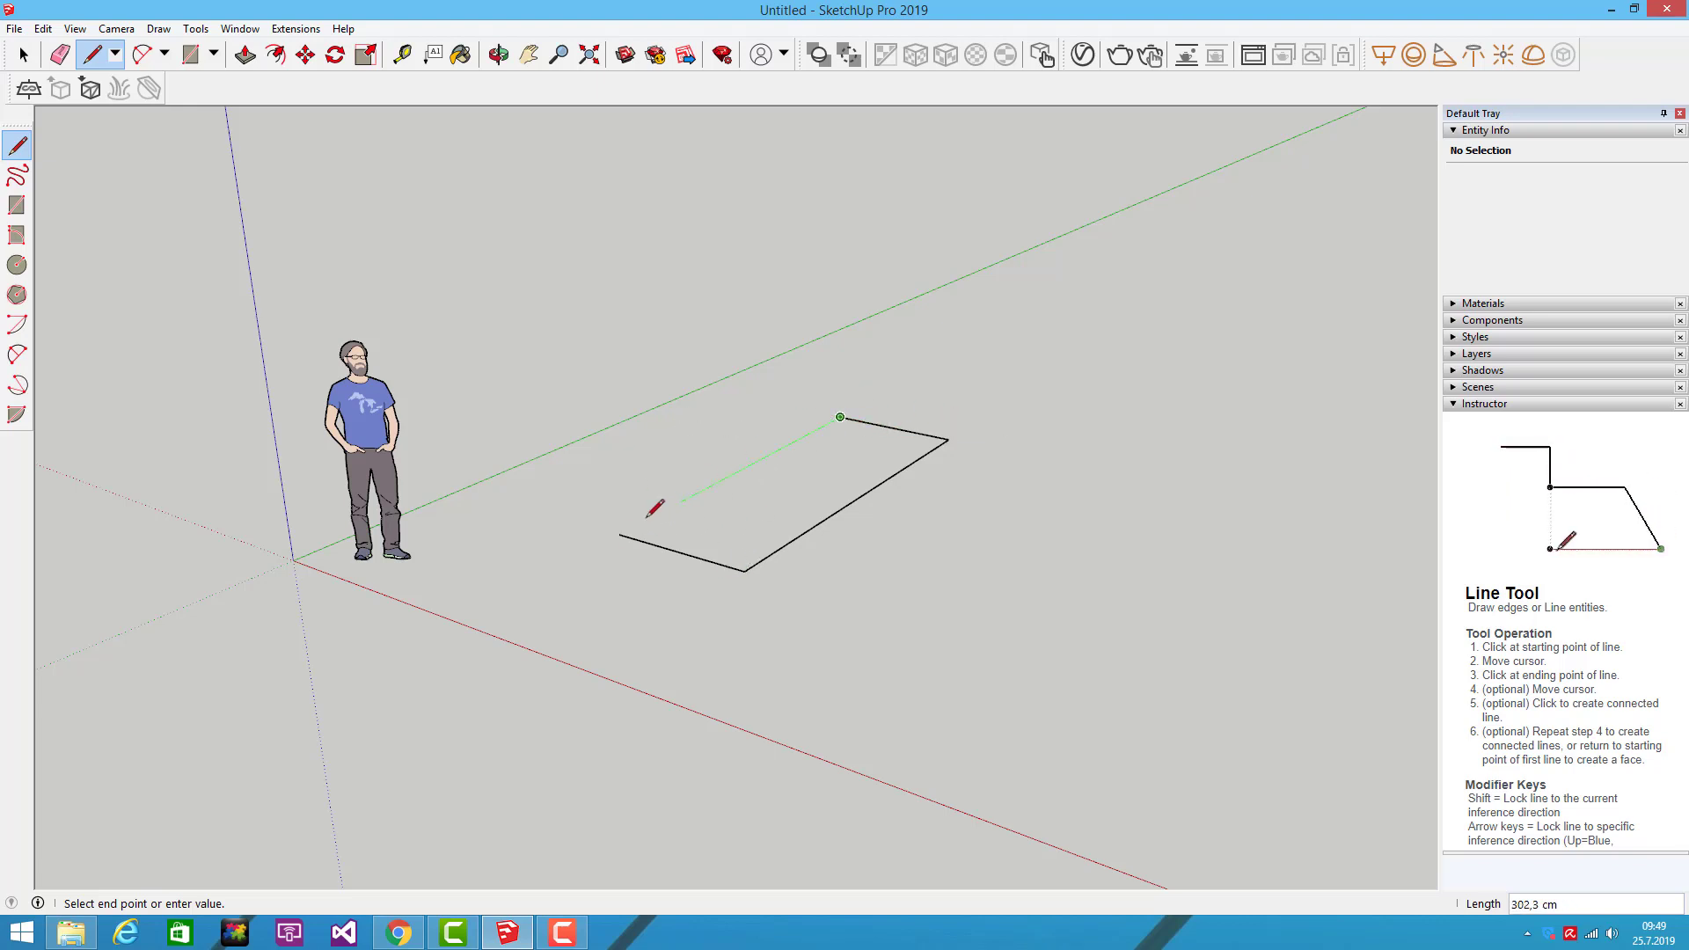
left_click(841, 417)
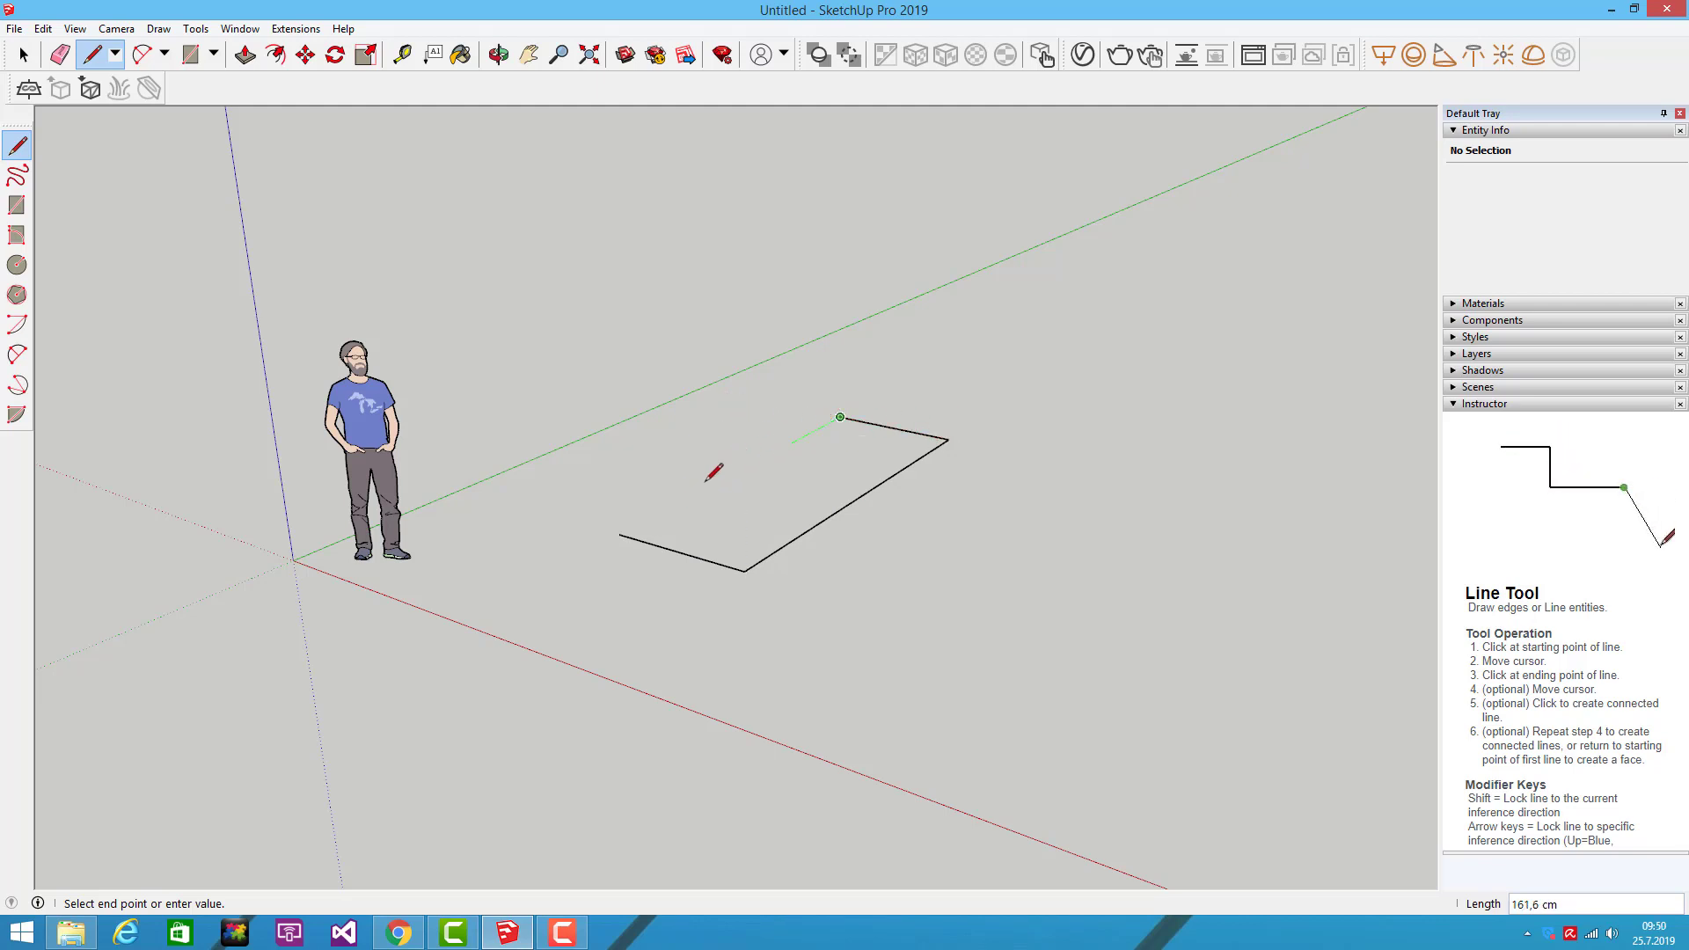
left_click(621, 534)
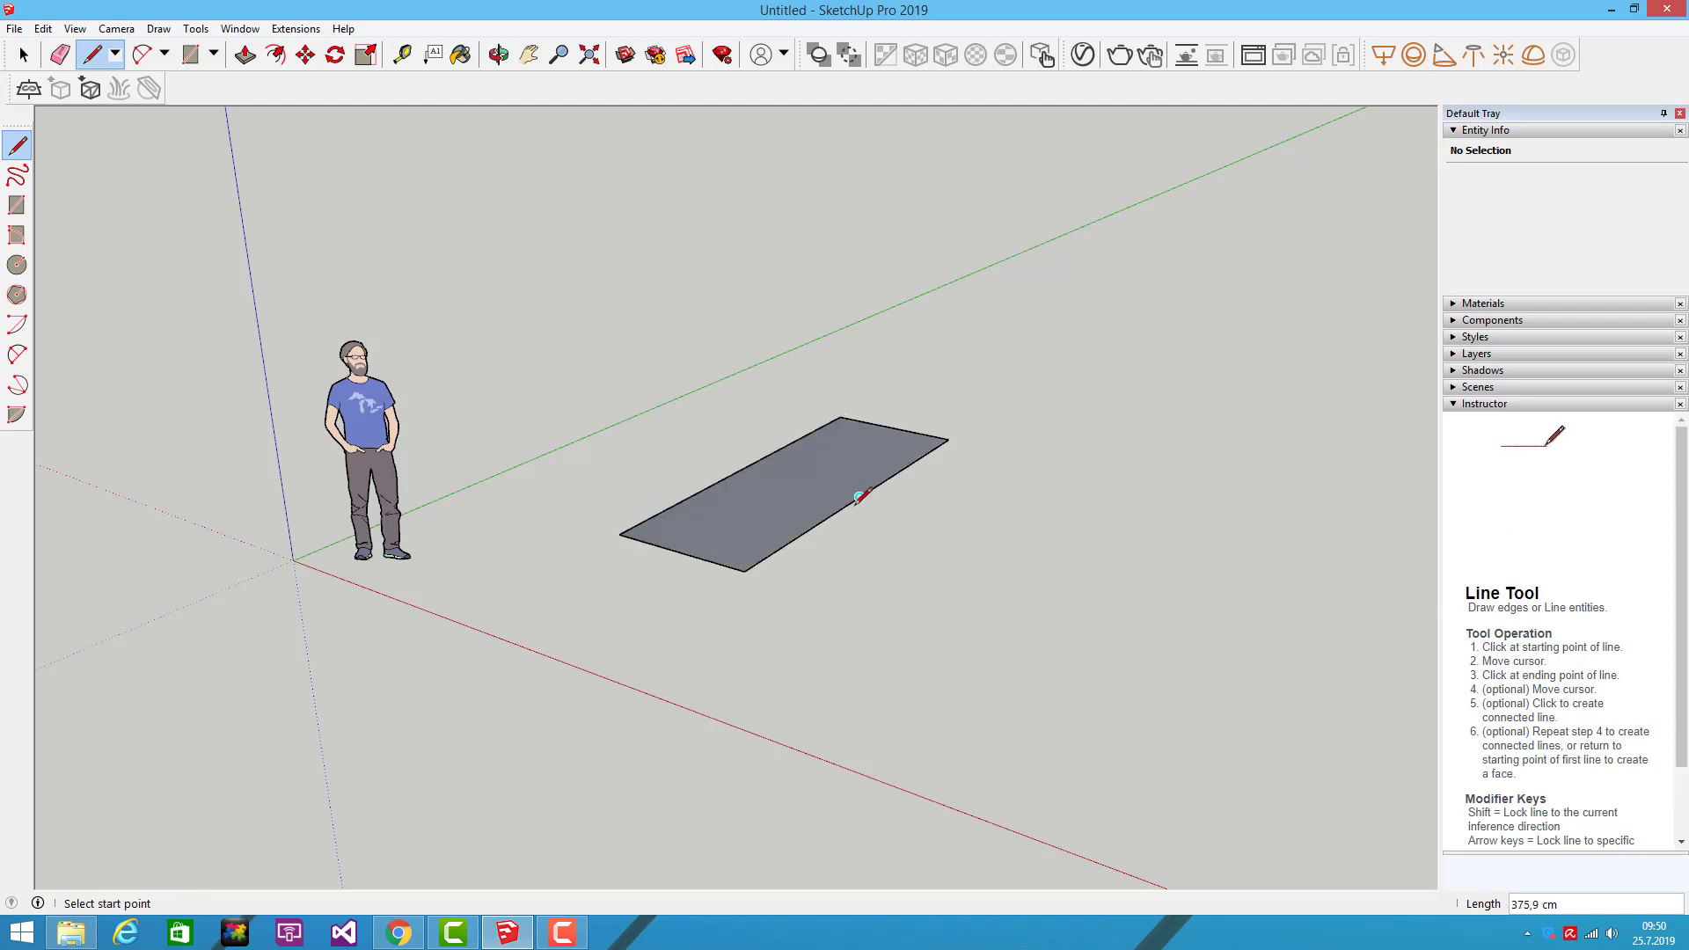
Step: Orbit and zoom around the new rectangle, then clear the face selection
middle_click_drag(999, 509, 963, 576)
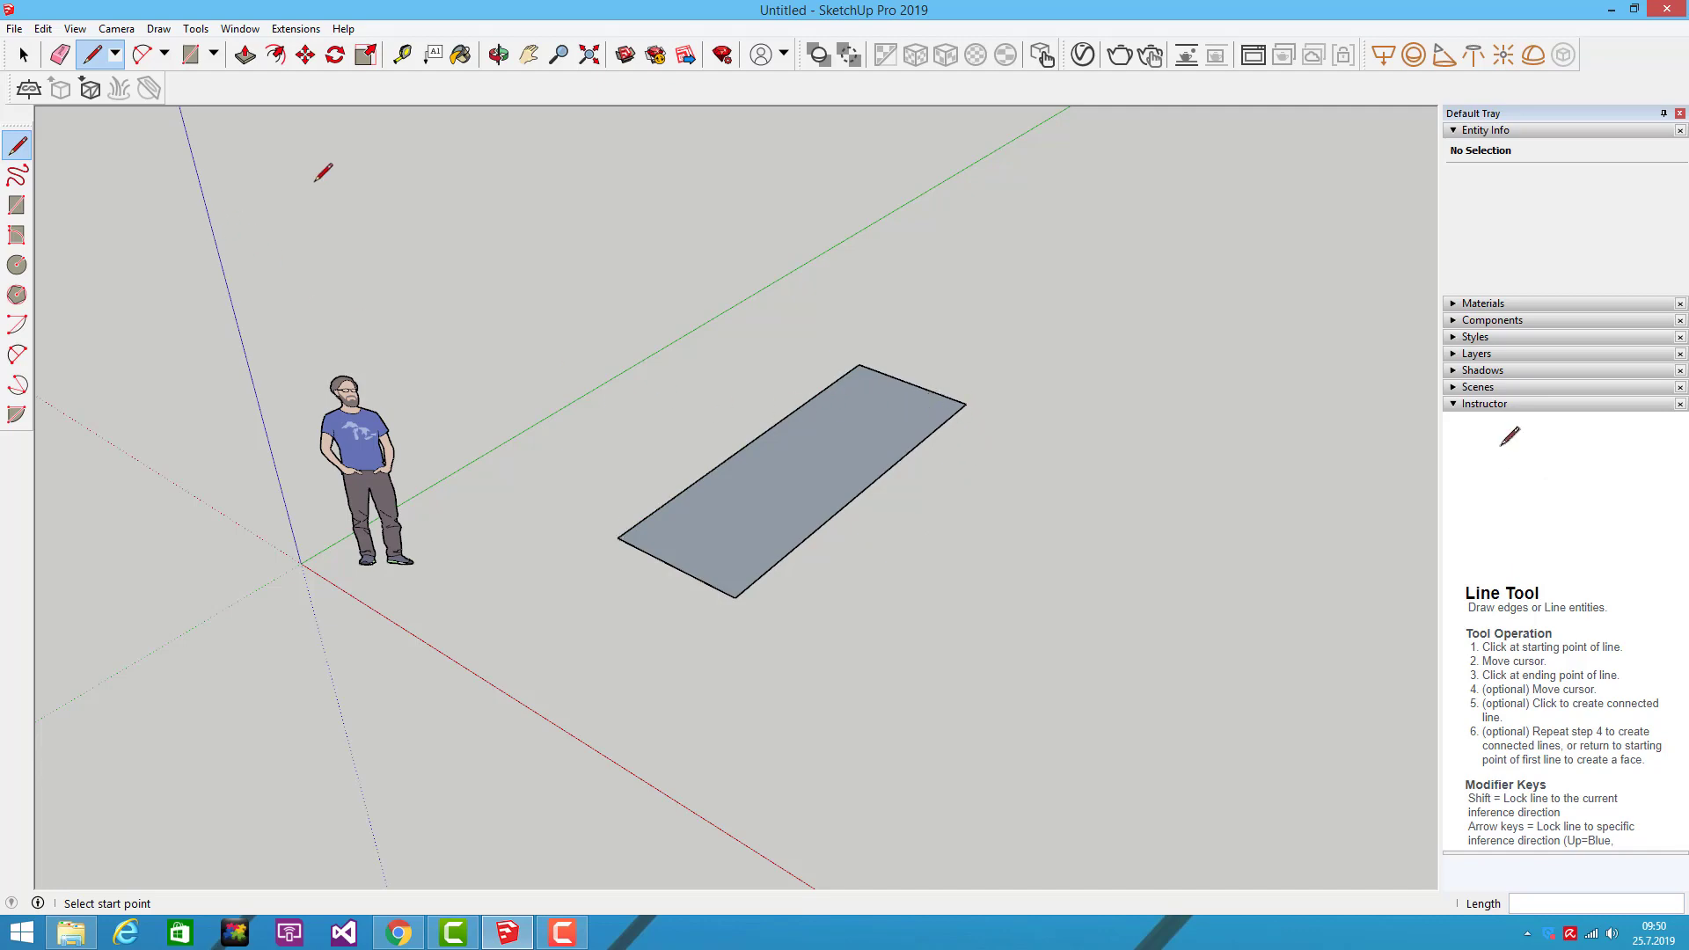
key("space")
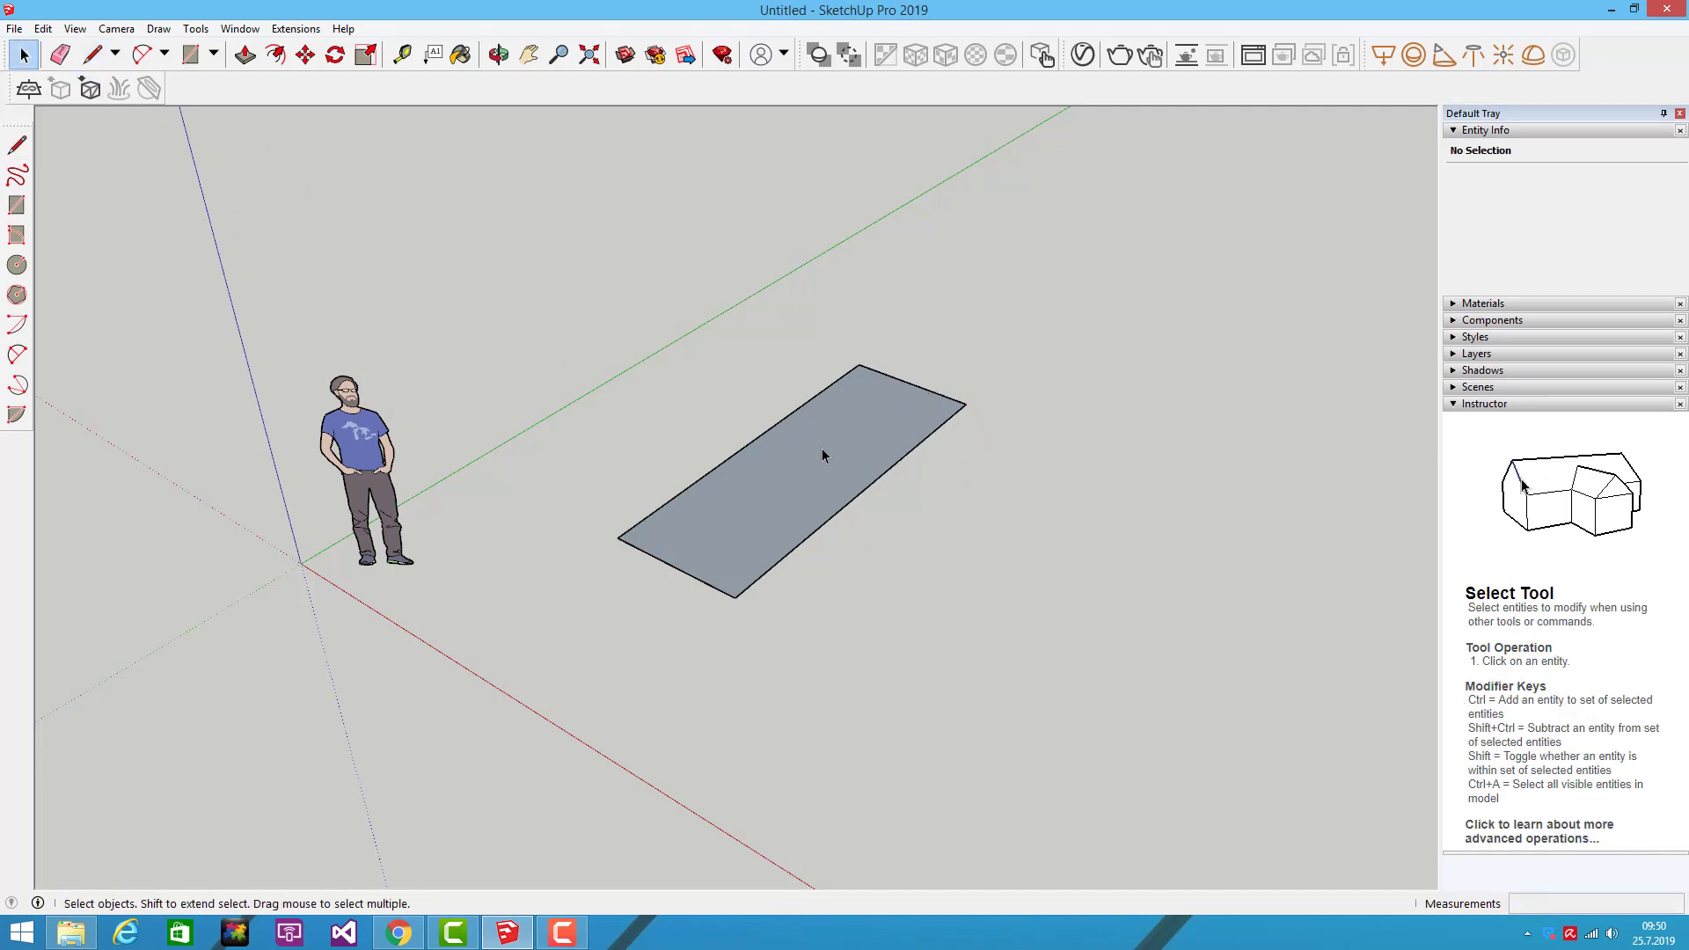
mouse_move(875, 595)
middle_mouse_down()
mouse_move(924, 332)
mouse_move(1045, 249)
middle_mouse_up()
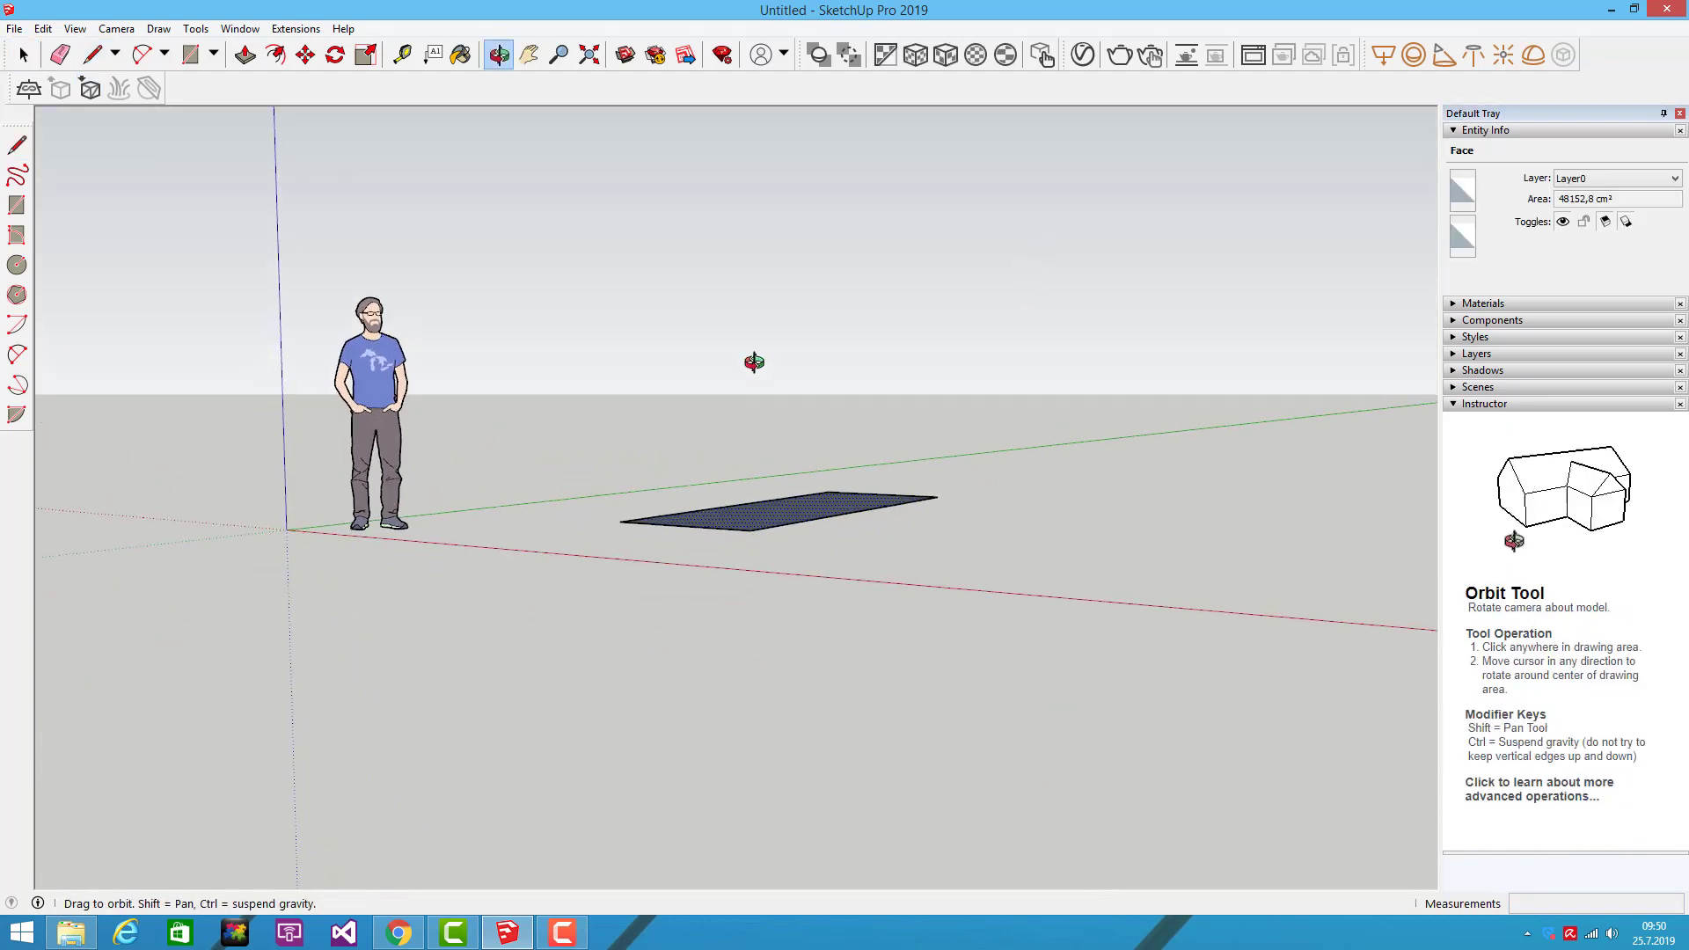
mouse_move(755, 363)
middle_mouse_down()
mouse_move(766, 332)
mouse_move(754, 554)
middle_mouse_up()
scroll(790, 459, "up", 2)
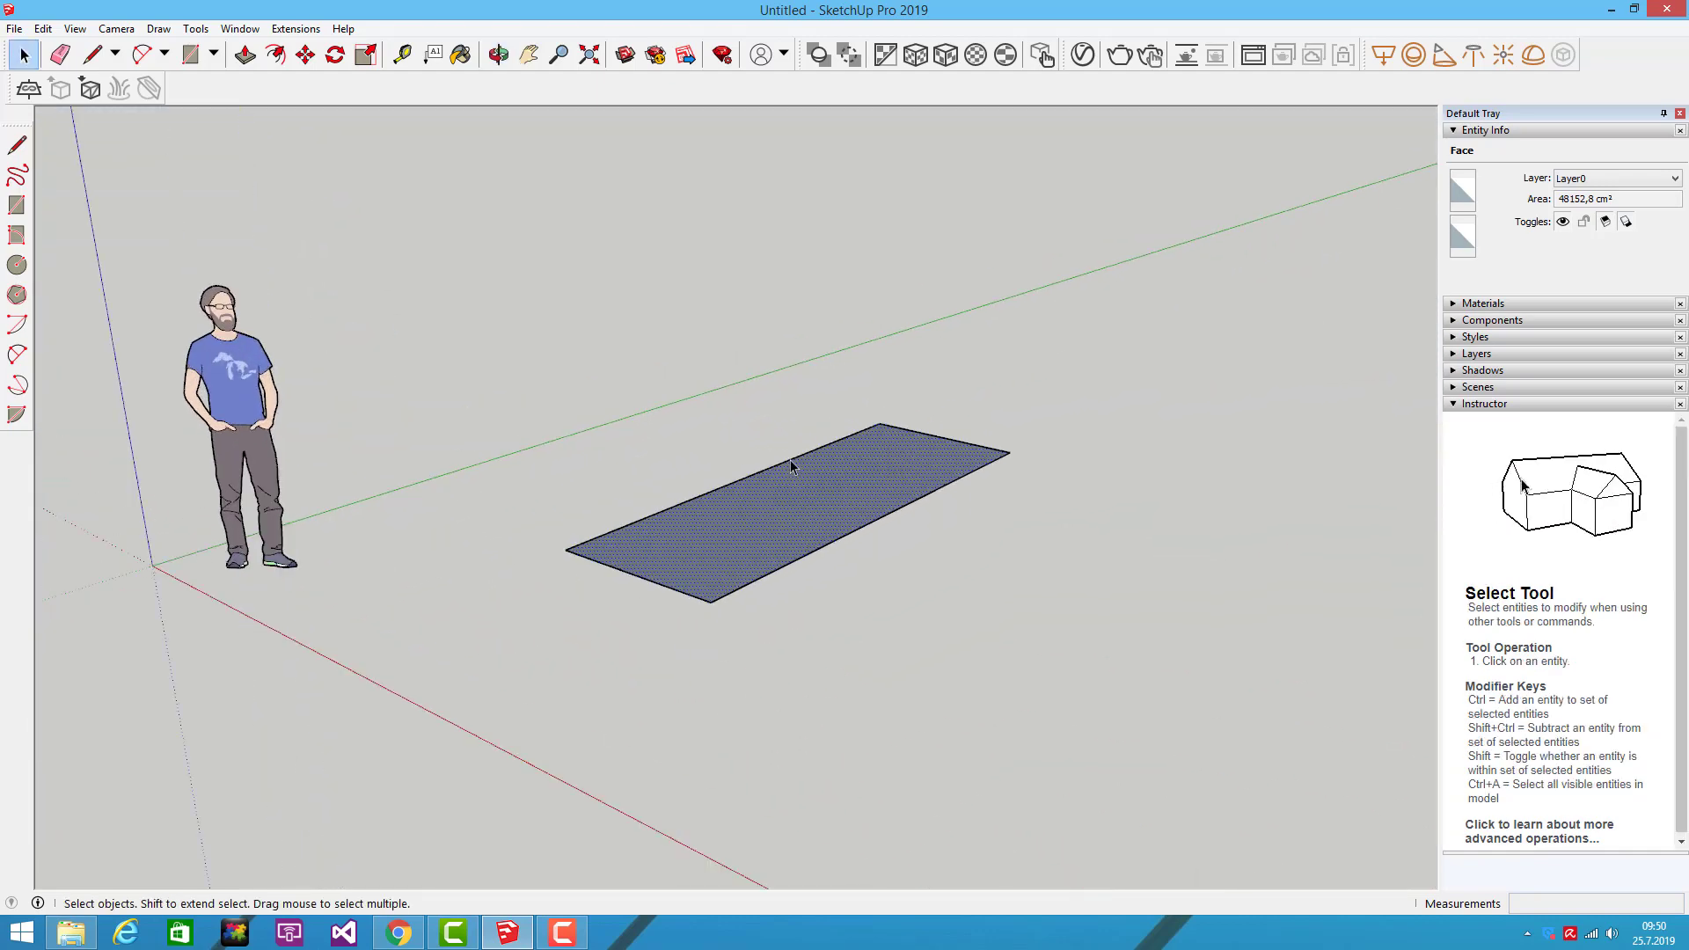
scroll(783, 440, "up", 3)
left_click(778, 430)
Step: Sketch new connected edges beside and in front of the rectangle with the Line tool
left_click(17, 146)
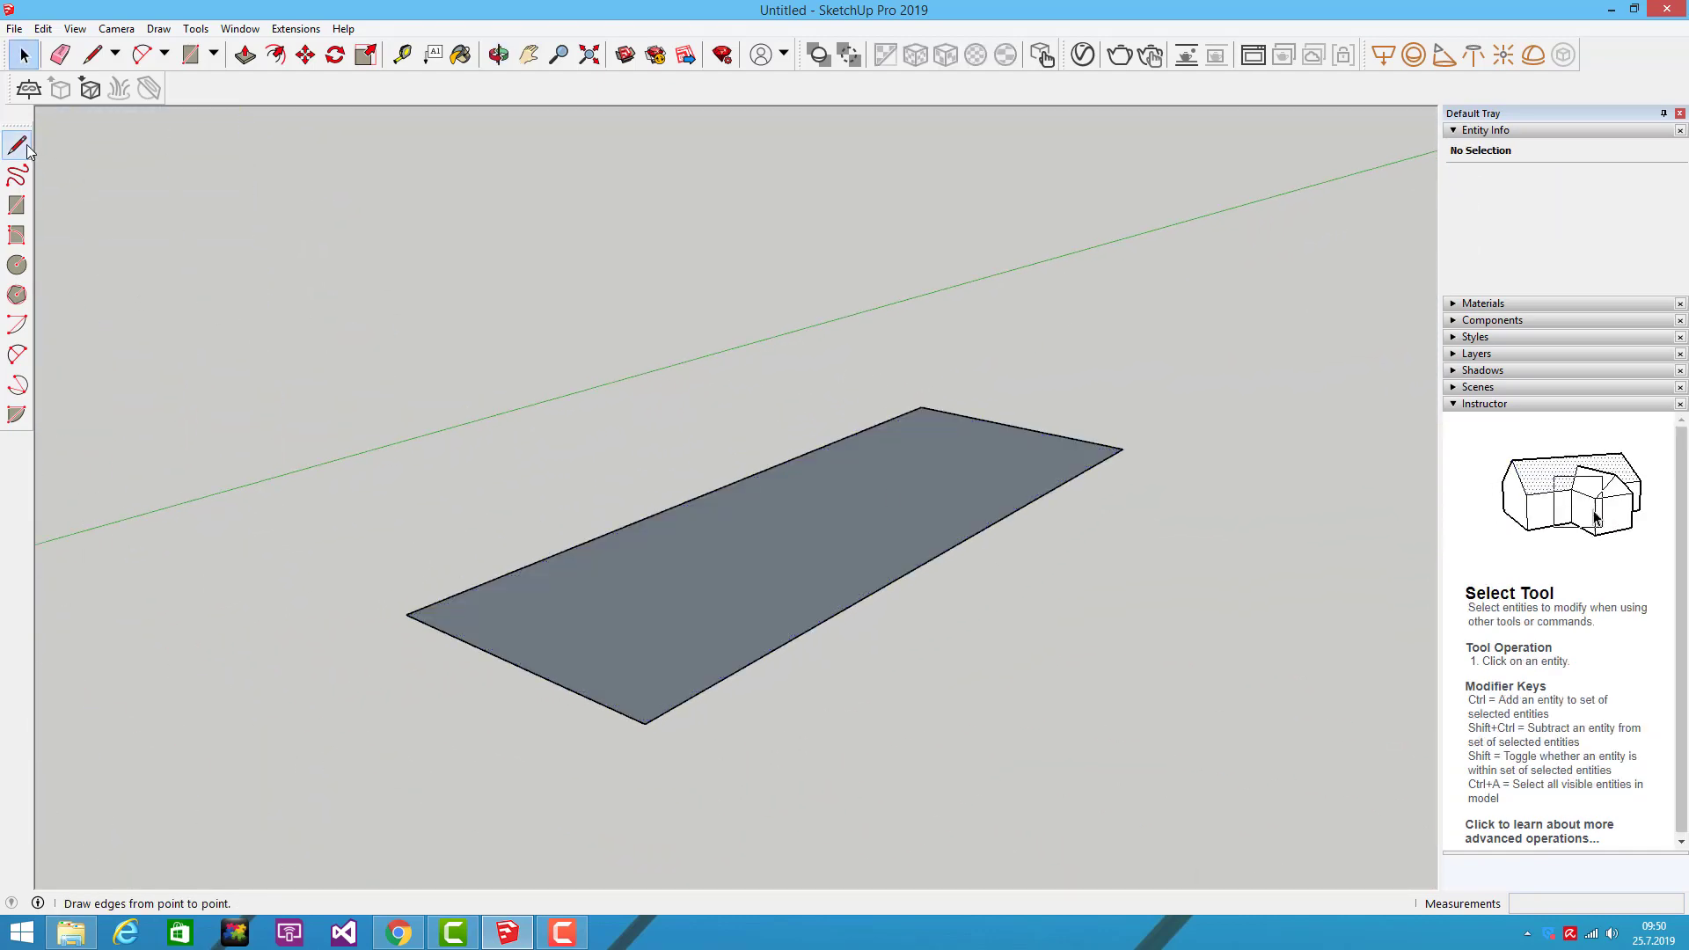
scroll(226, 299, "down", 1)
scroll(226, 300, "down", 1)
left_click(750, 596)
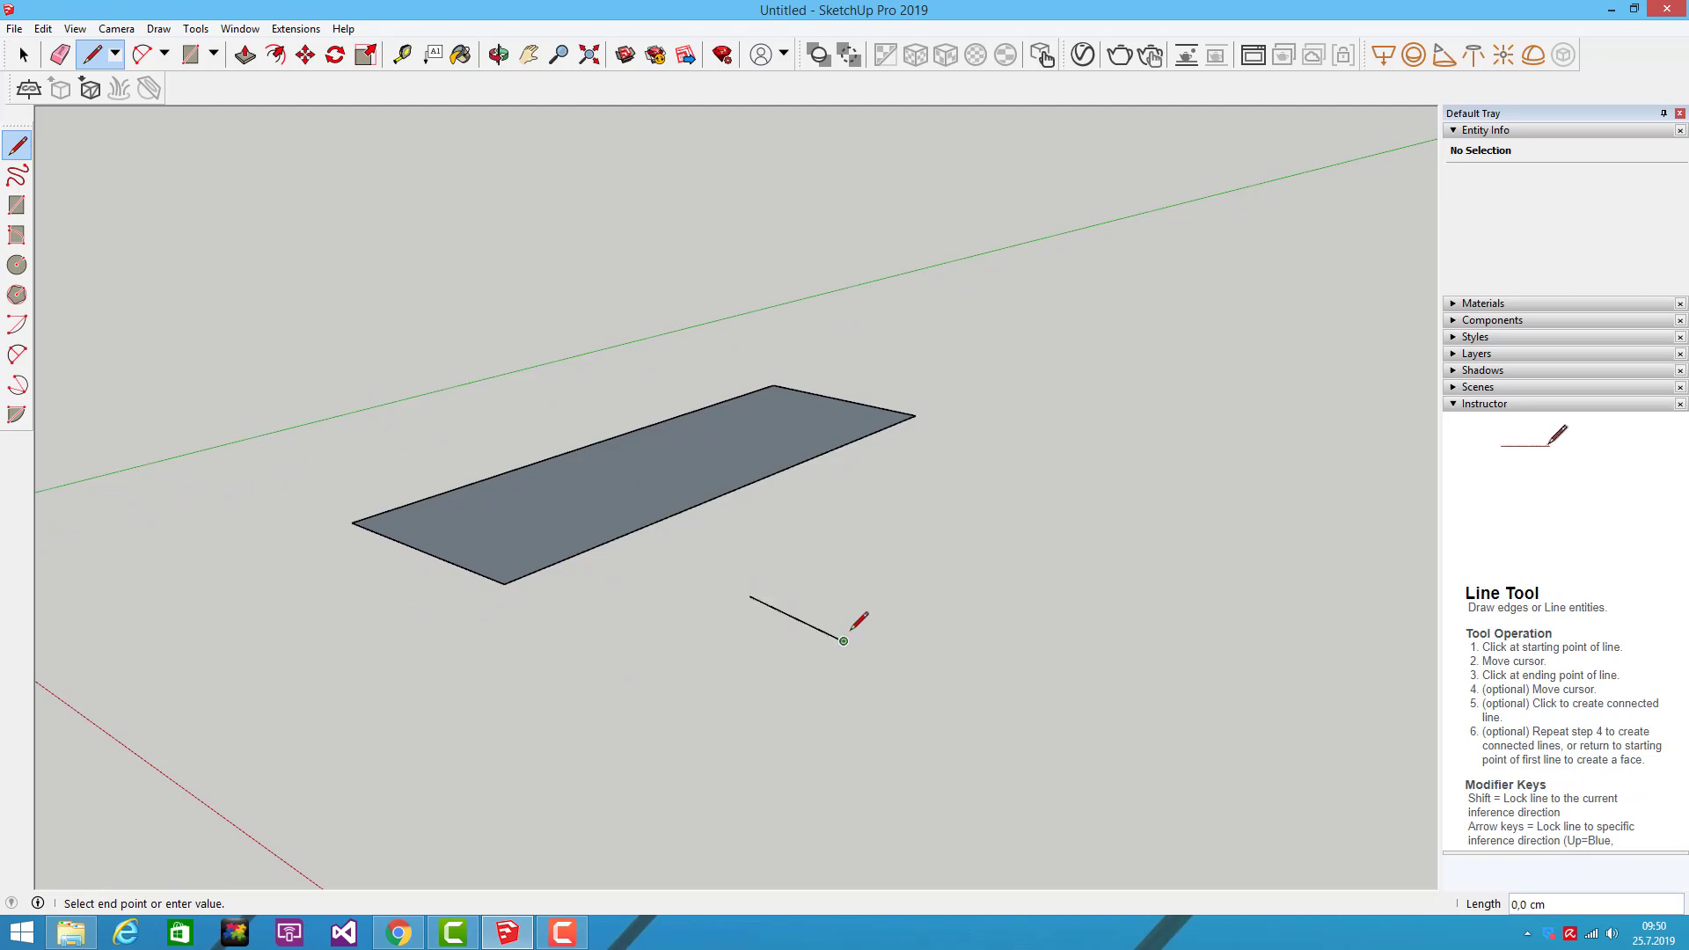
left_click(857, 633)
key("Escape")
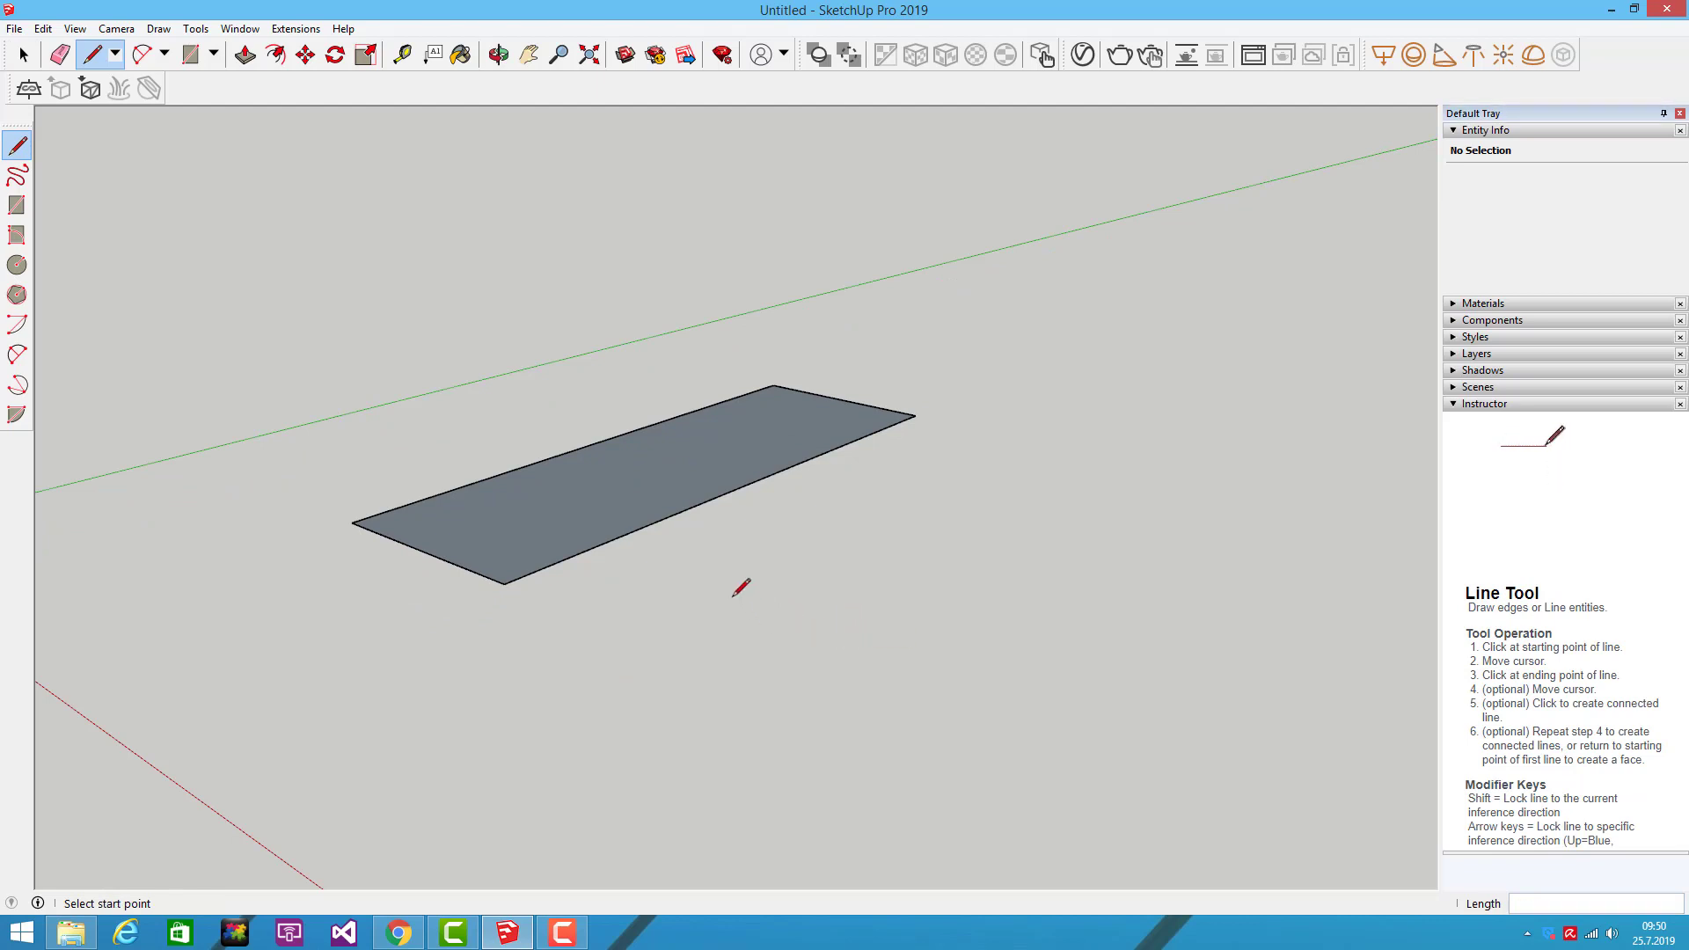
left_click(730, 594)
left_click(840, 631)
left_click(961, 558)
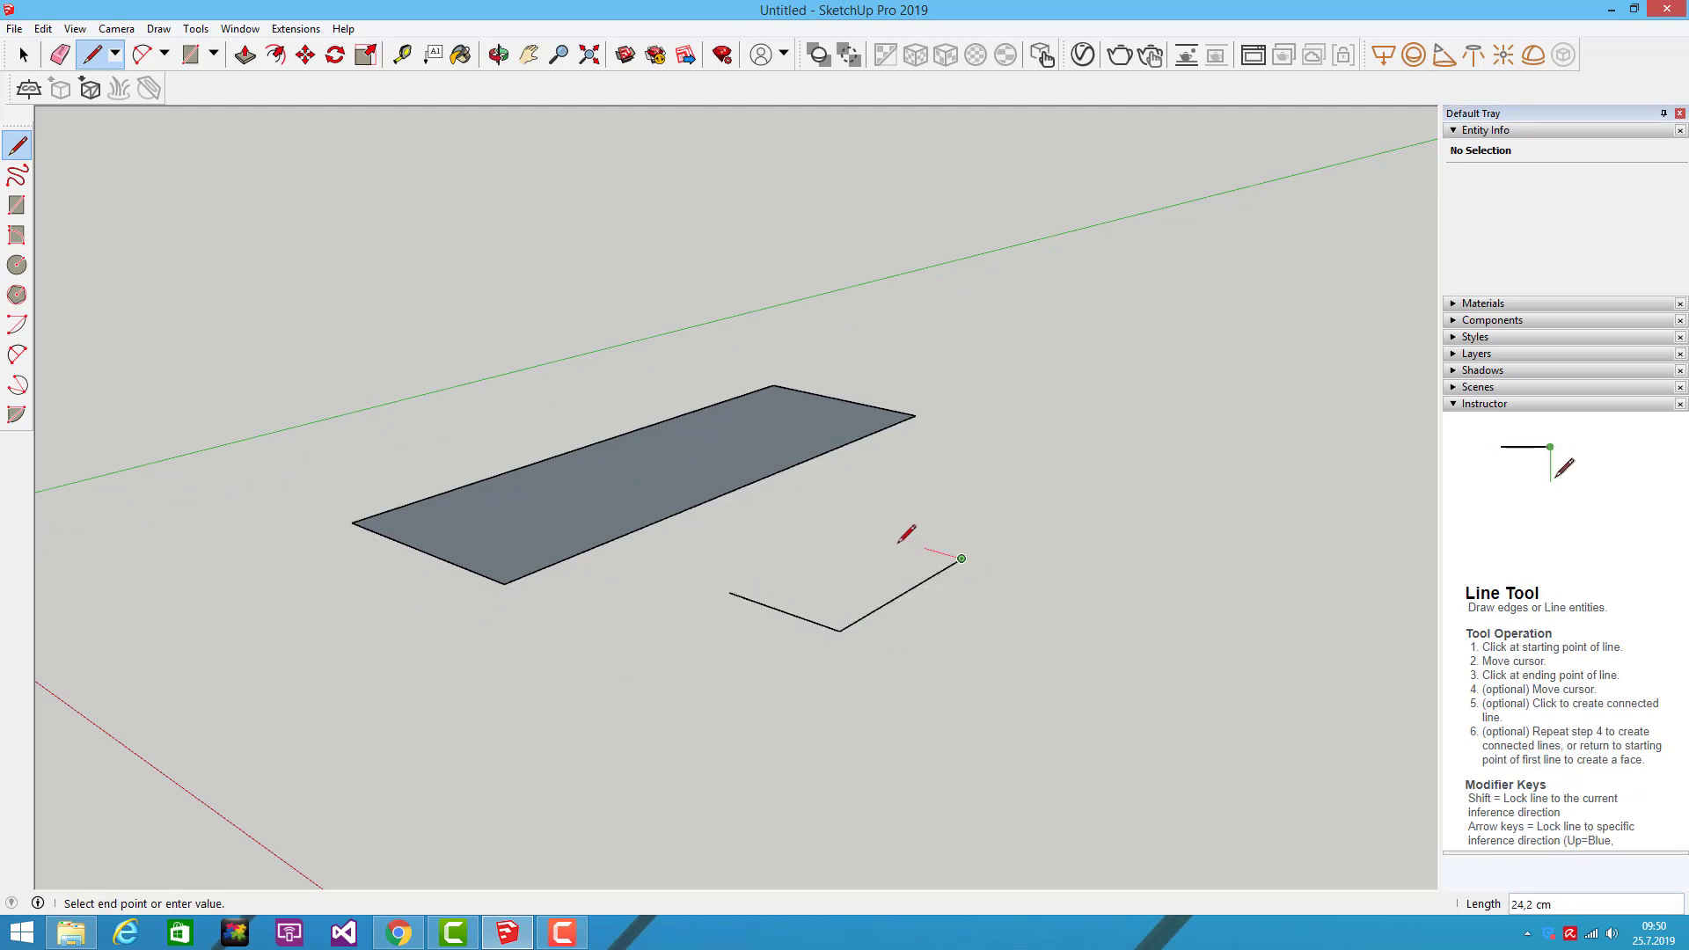
left_click(884, 536)
key("Escape")
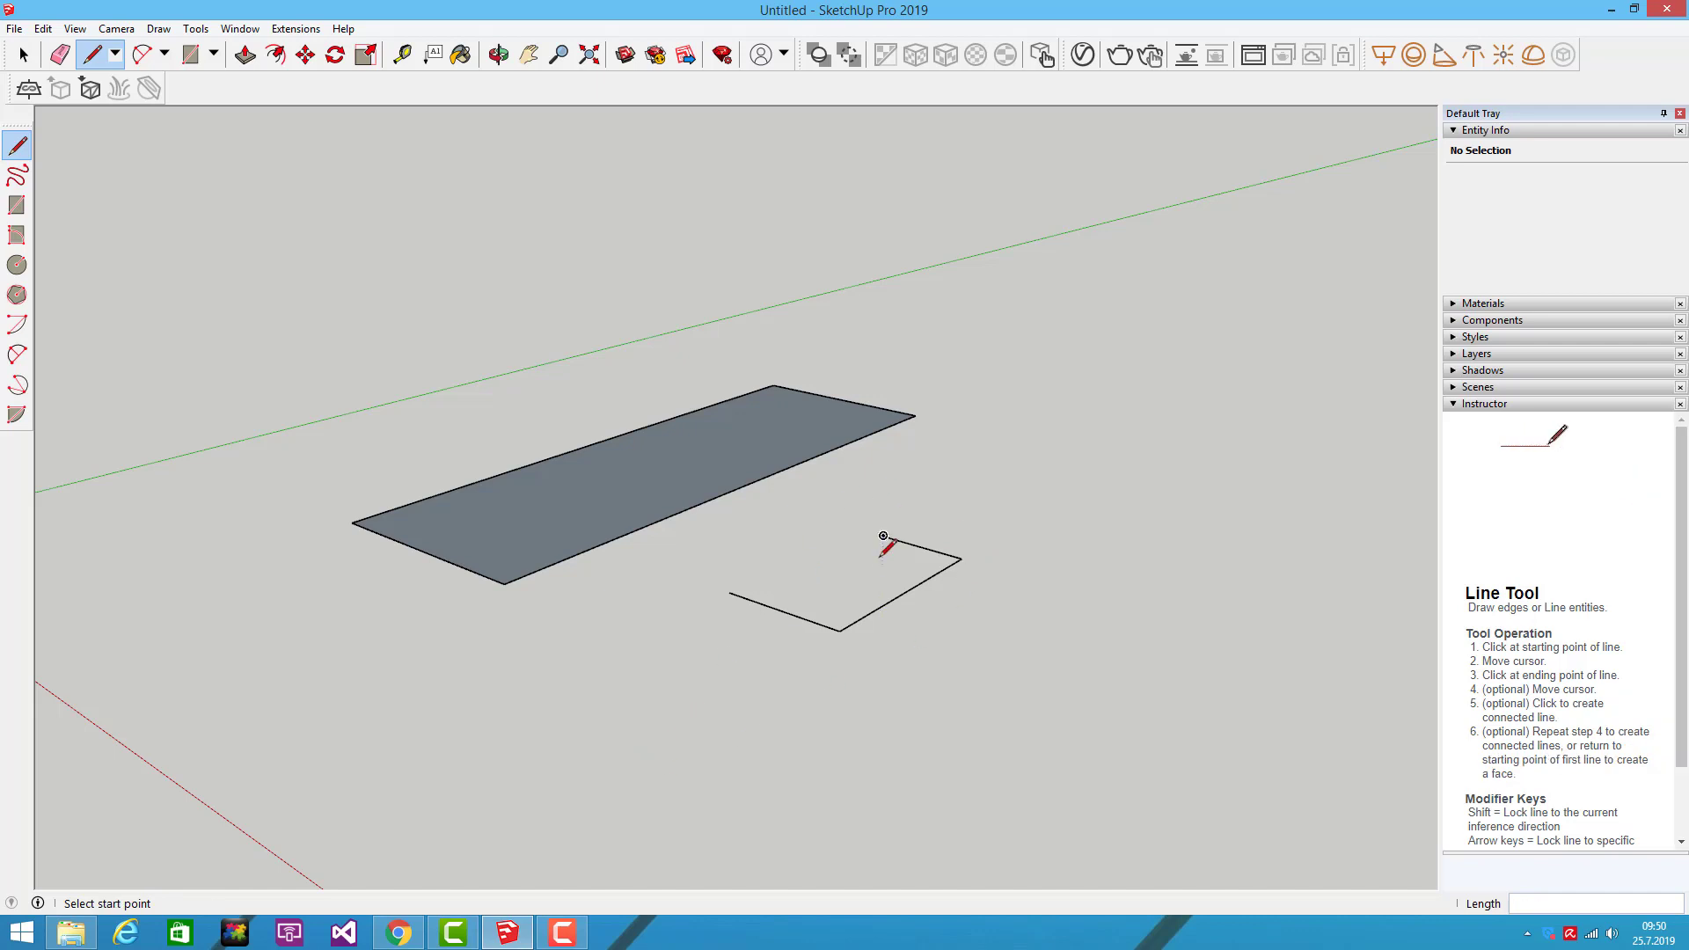
Step: Close the small outline into a second four-sided face and return to Select
middle_click_drag(883, 545, 837, 709)
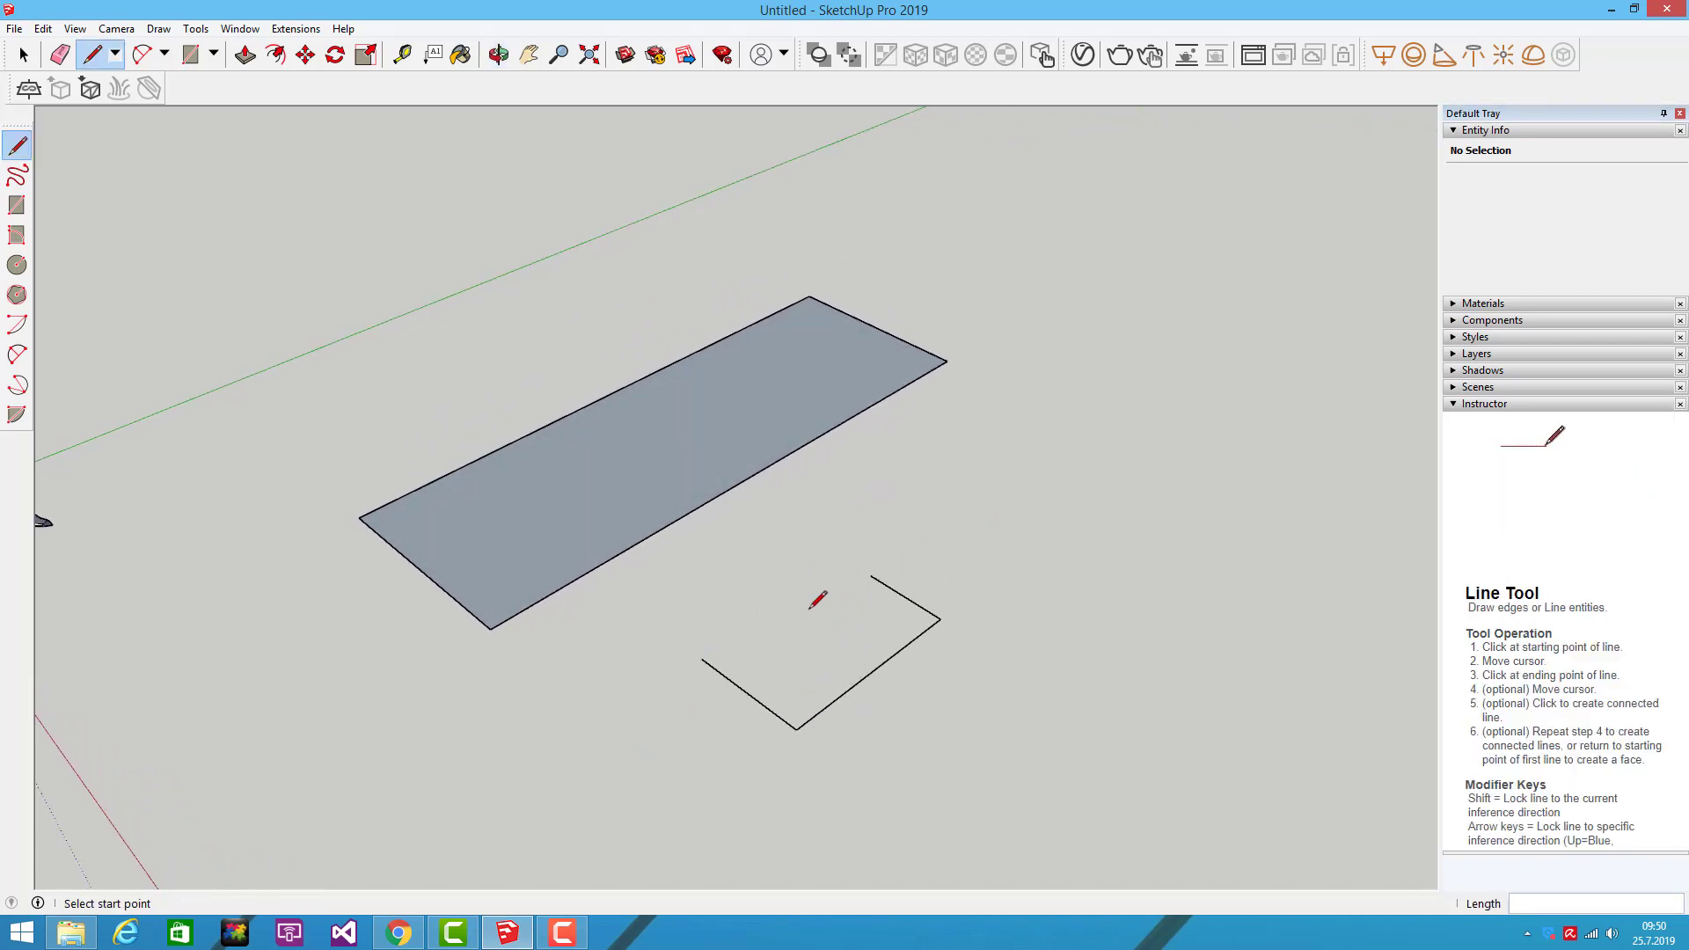
left_click(701, 659)
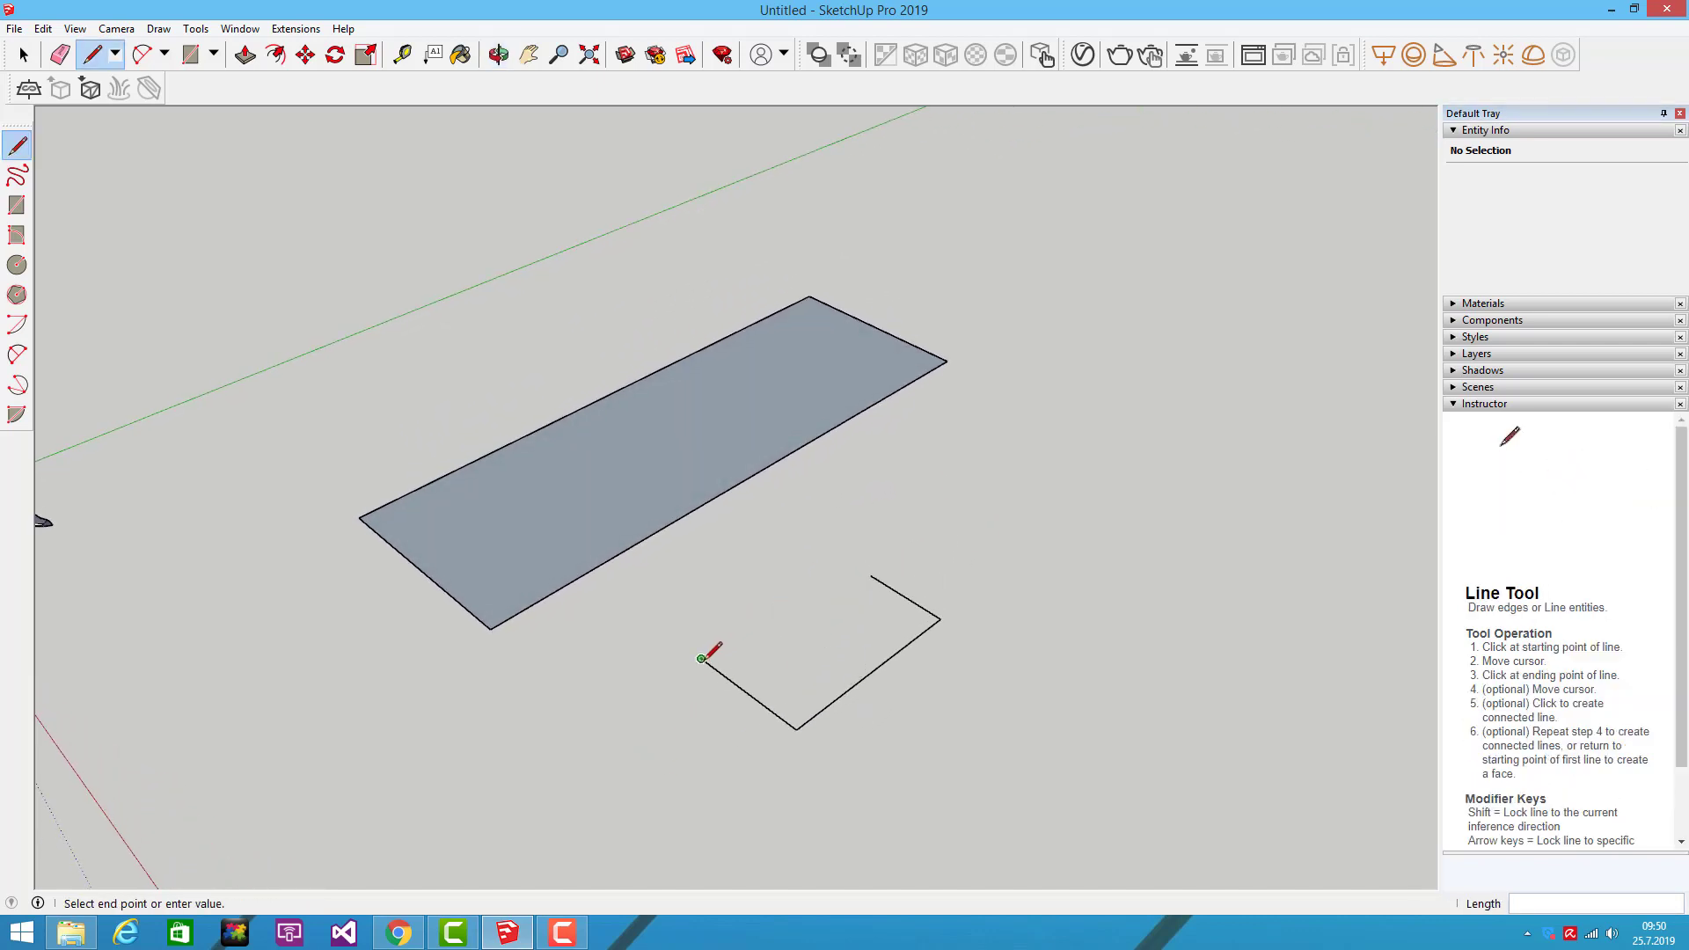
left_click(870, 575)
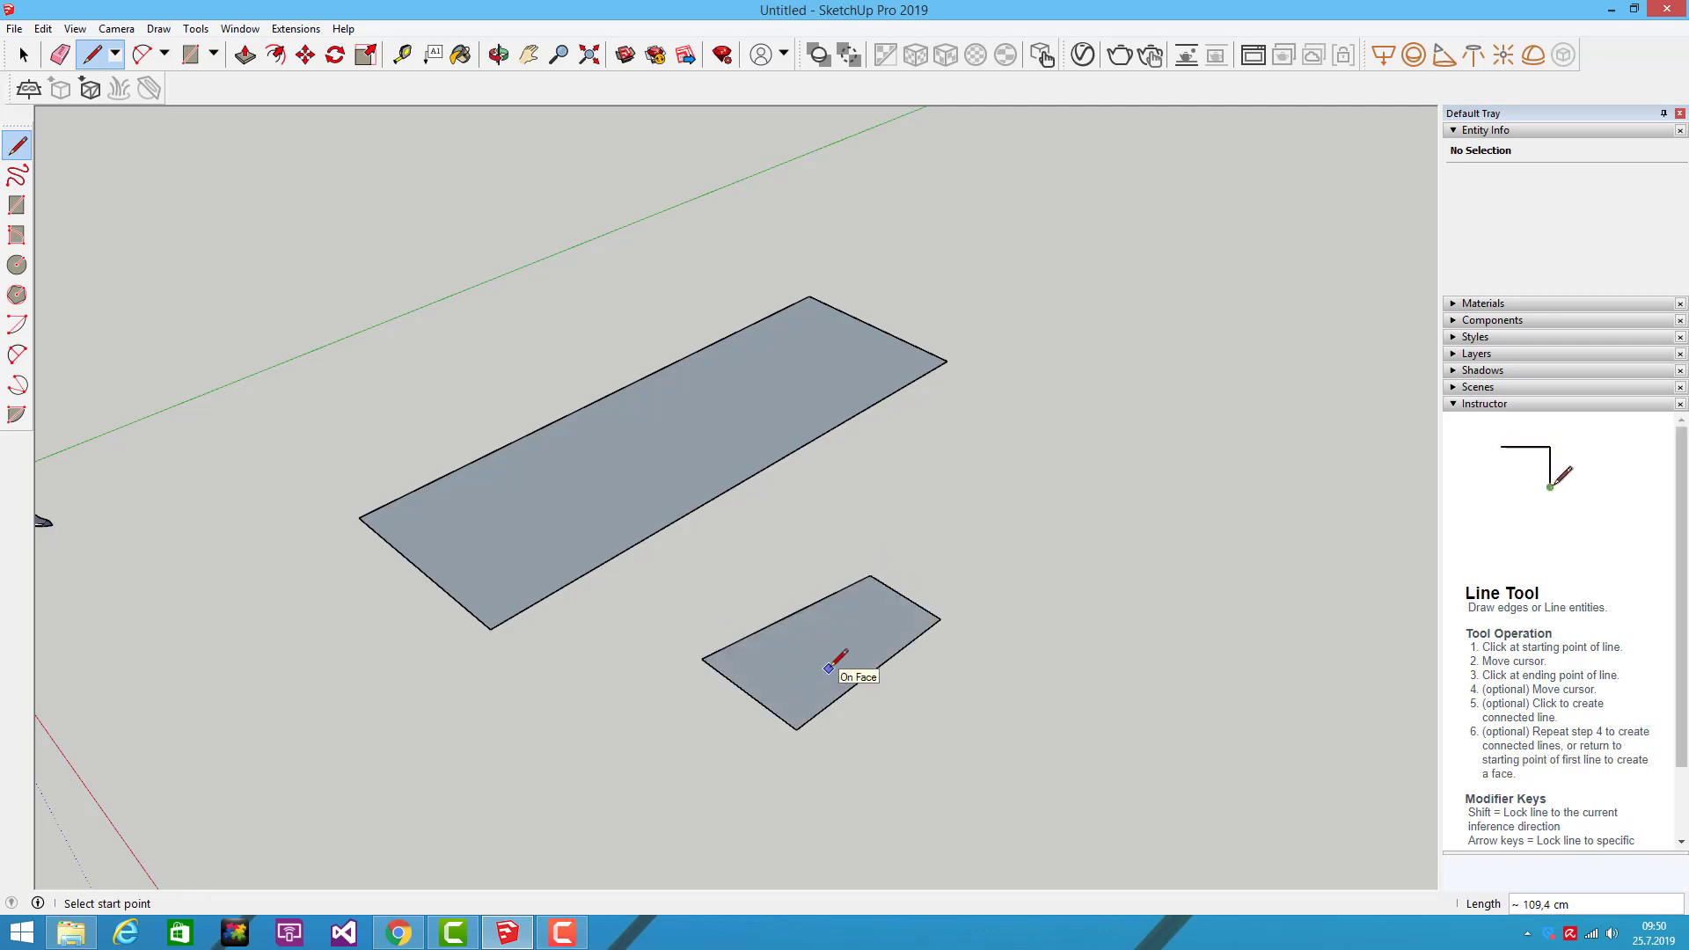
key("space")
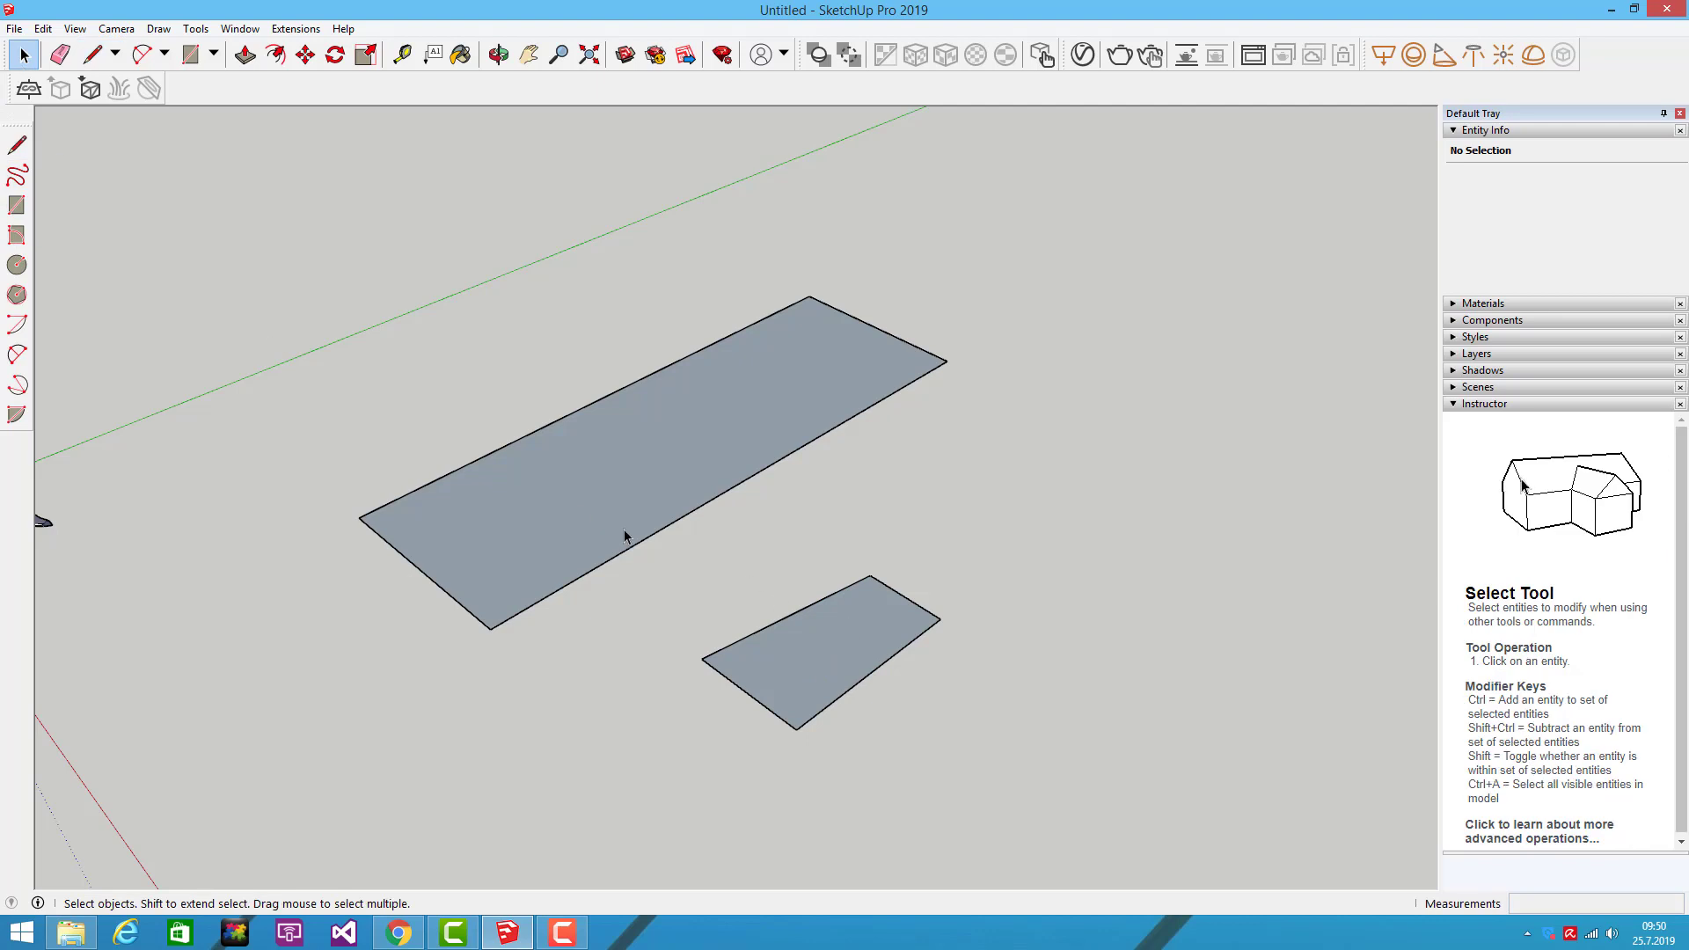
Step: Window-select the smaller face together with its edges and delete them
mouse_move(750, 629)
middle_mouse_down()
mouse_move(734, 598)
mouse_move(792, 539)
mouse_move(786, 503)
middle_mouse_up()
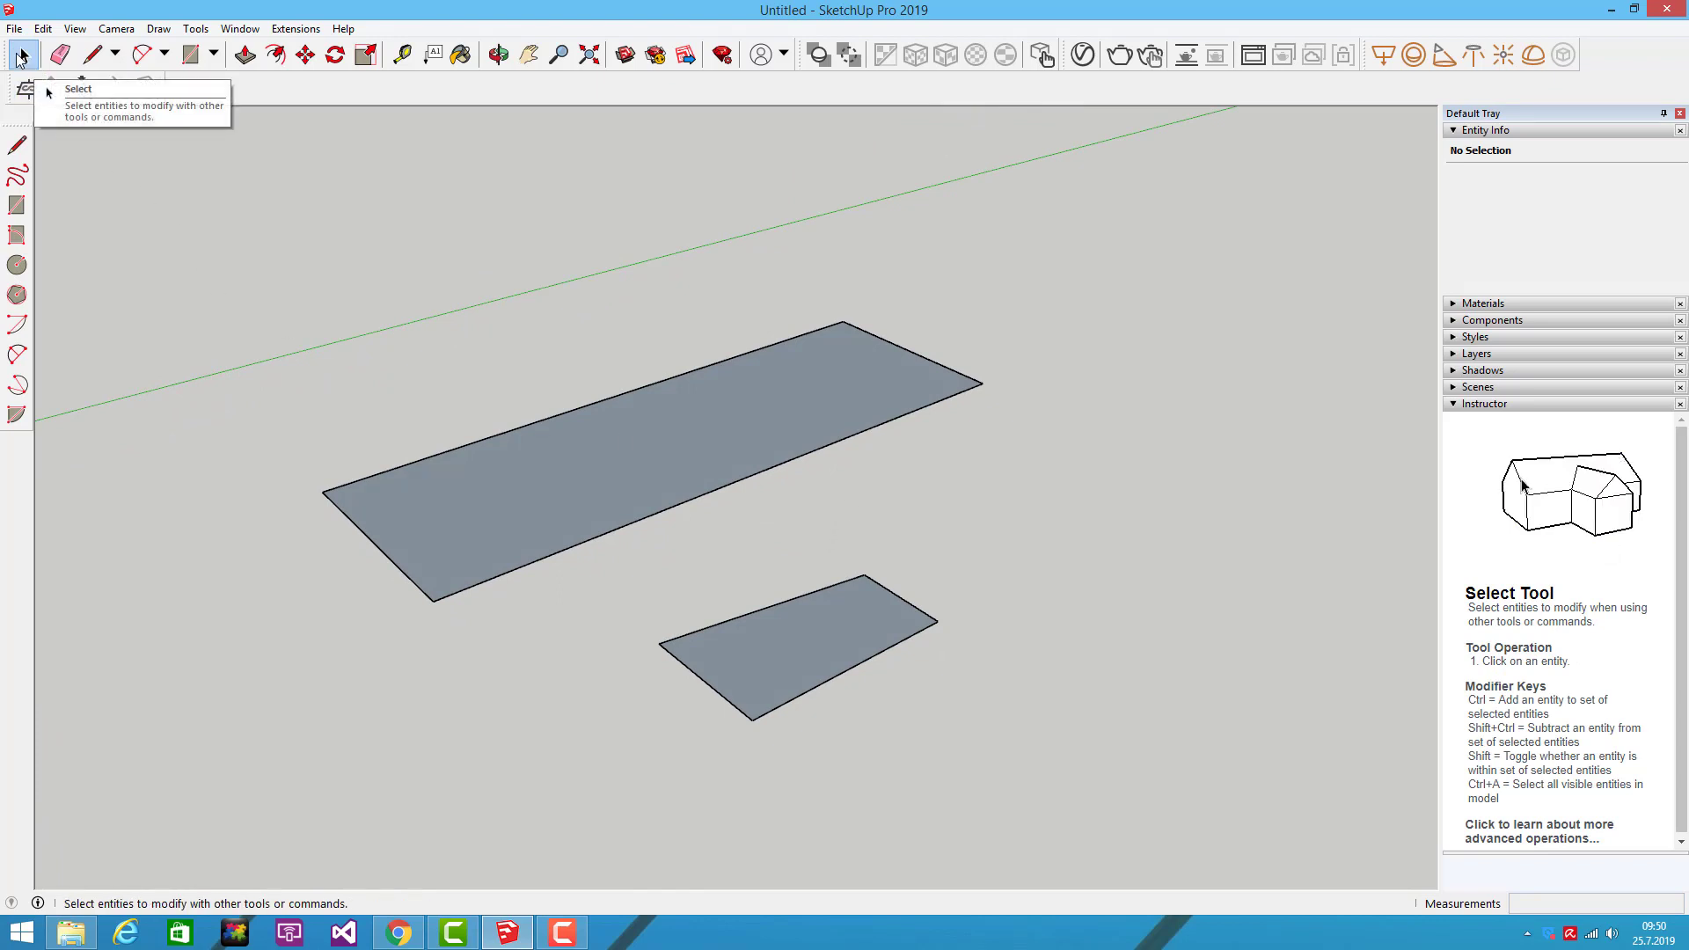
middle_click_drag(434, 422, 493, 434)
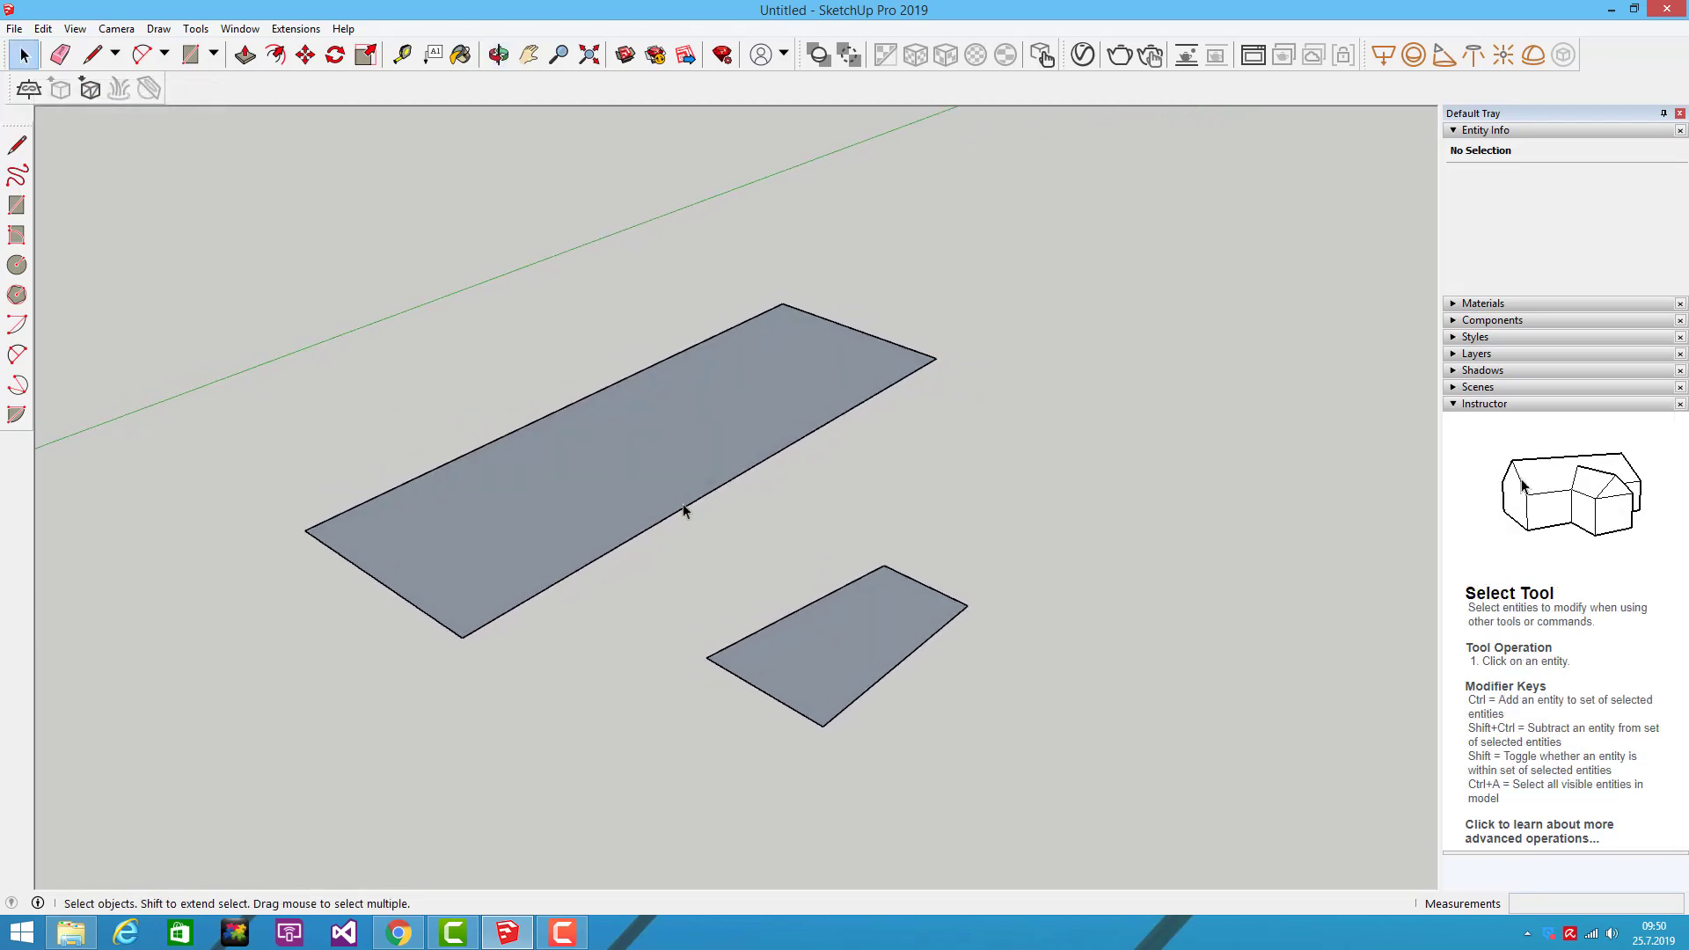
left_click(814, 639)
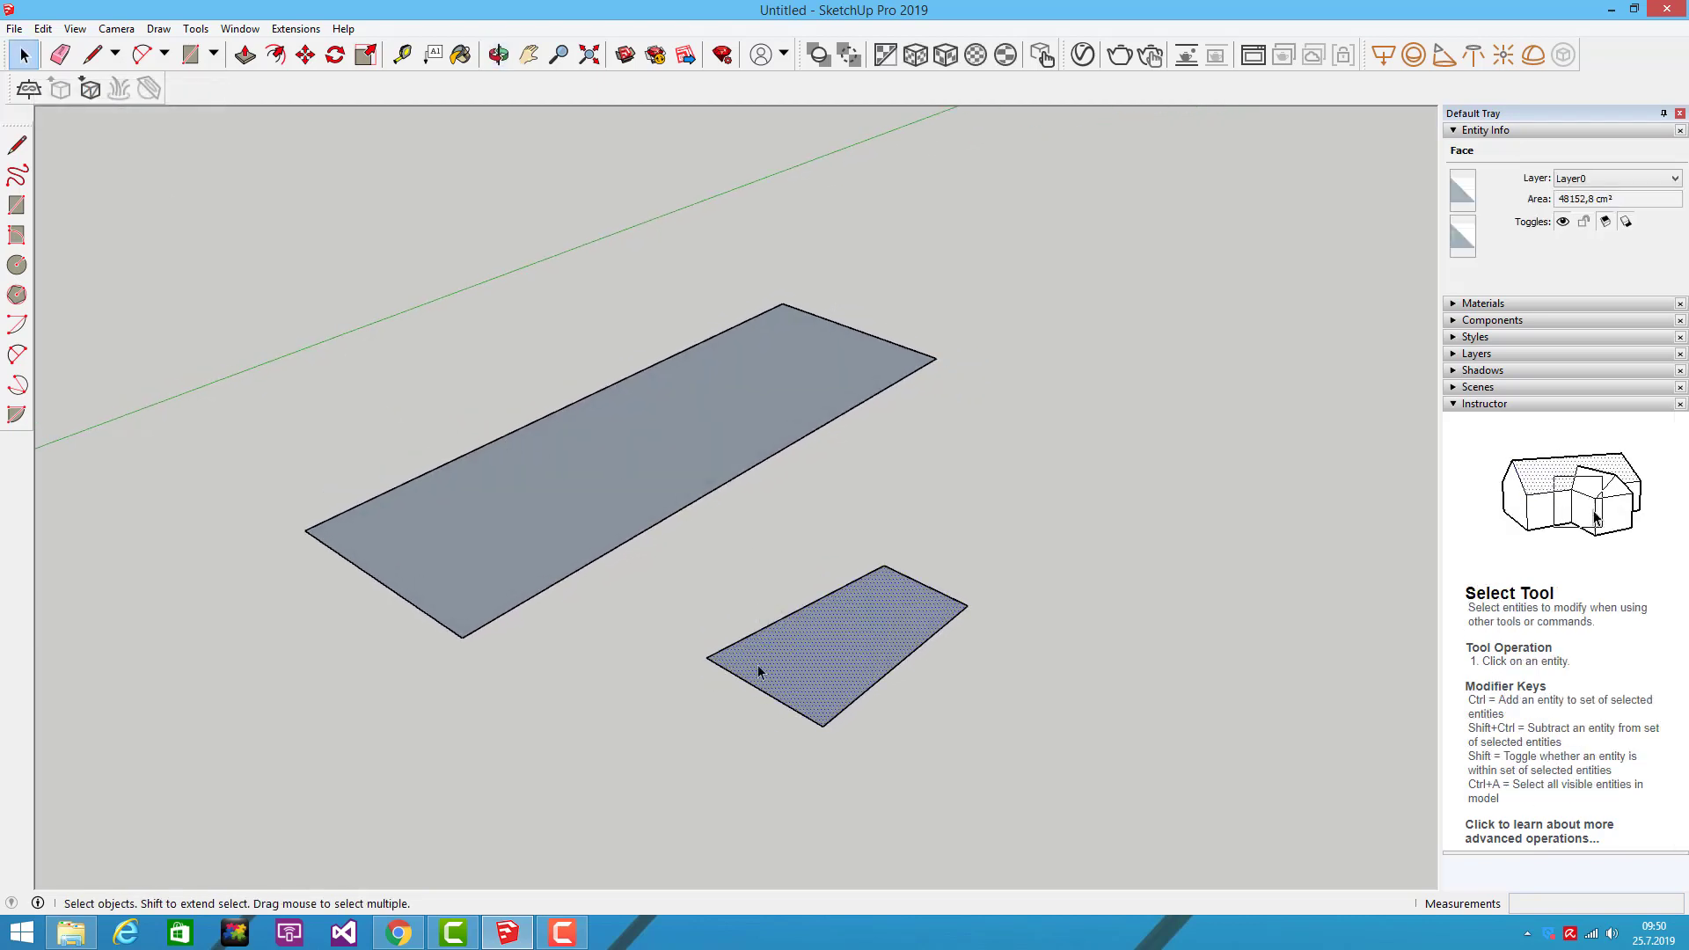
left_click_drag(651, 583, 663, 571)
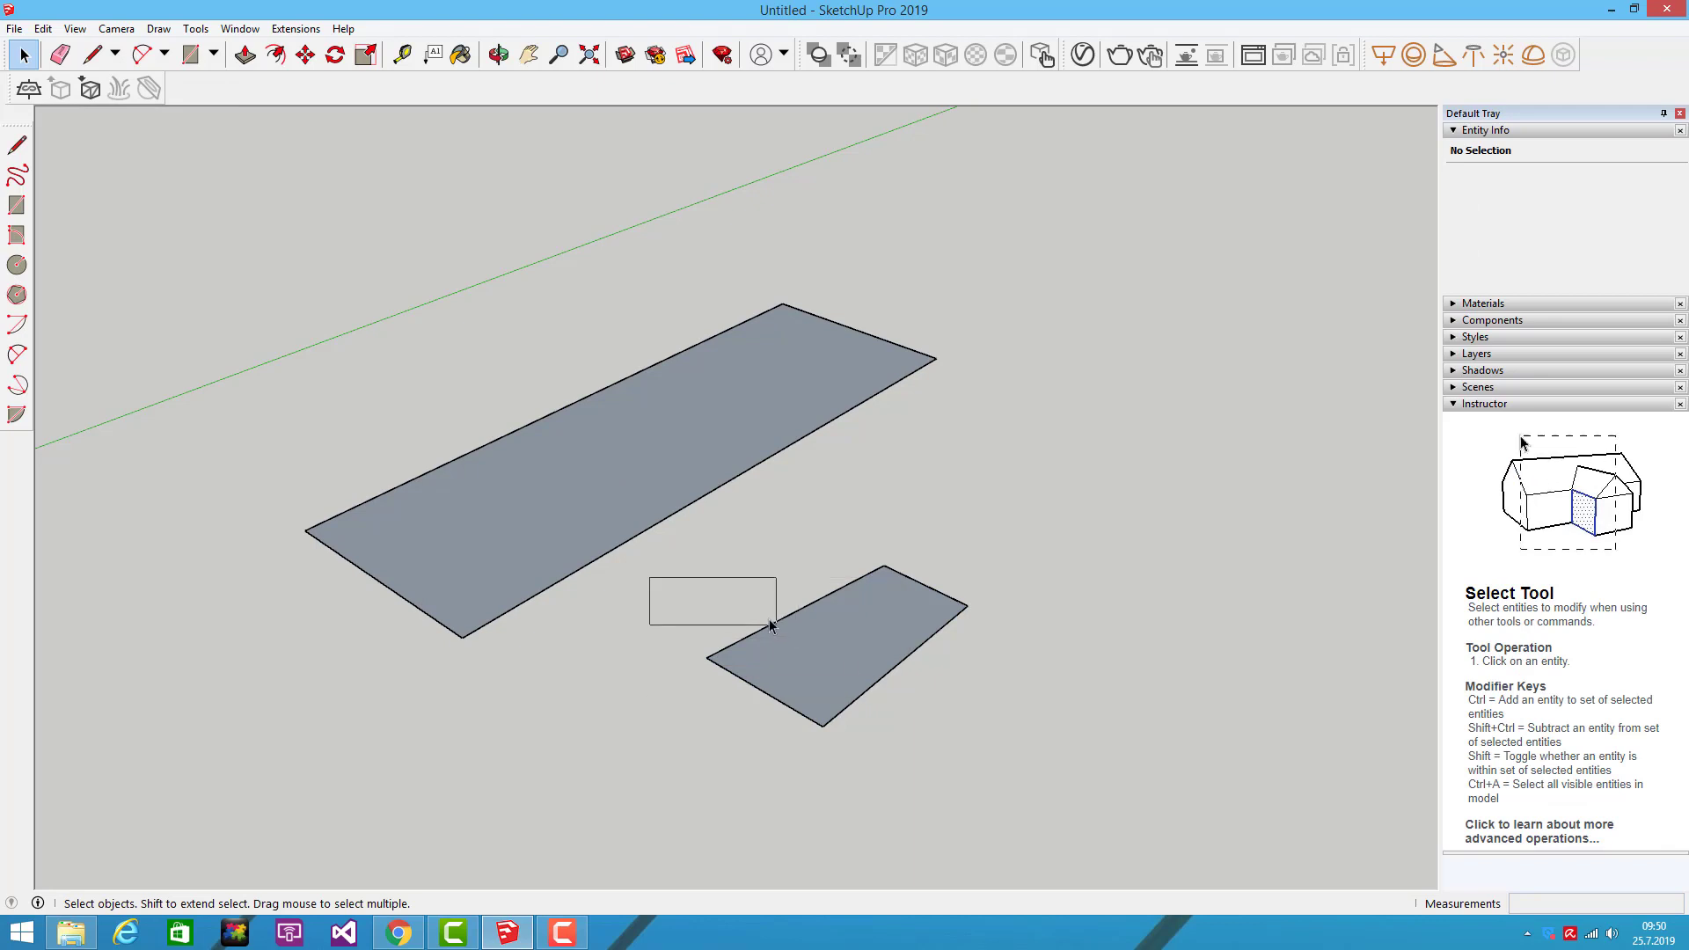
left_click_drag(900, 630, 1005, 760)
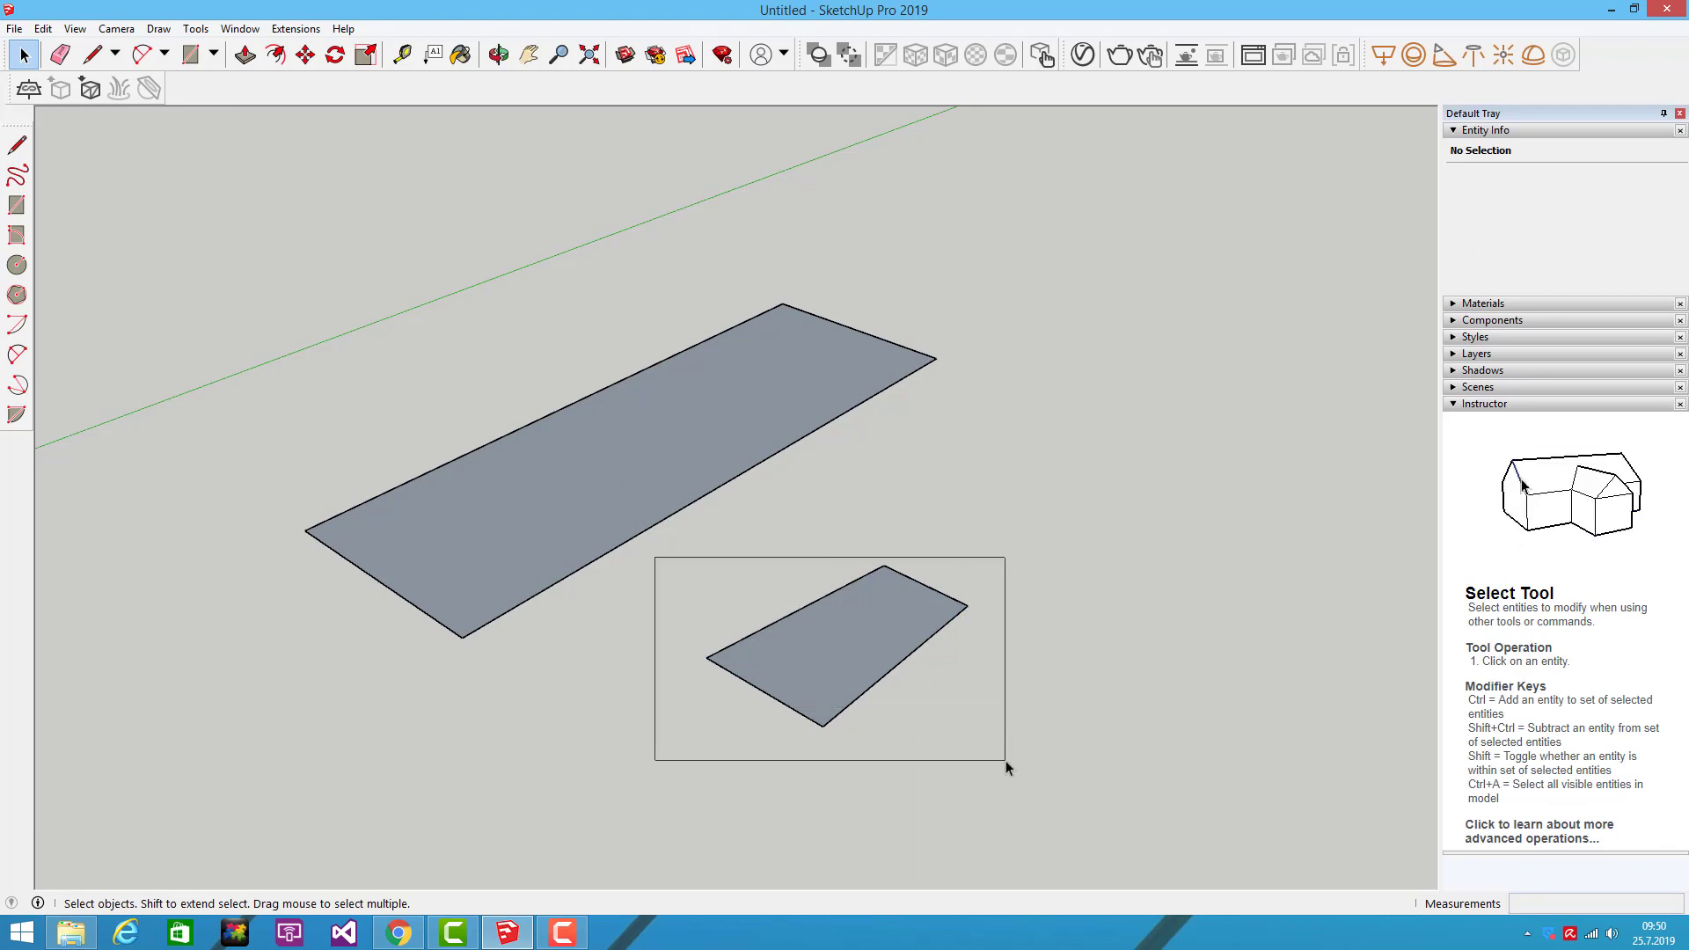
left_click_drag(1096, 518, 1025, 582)
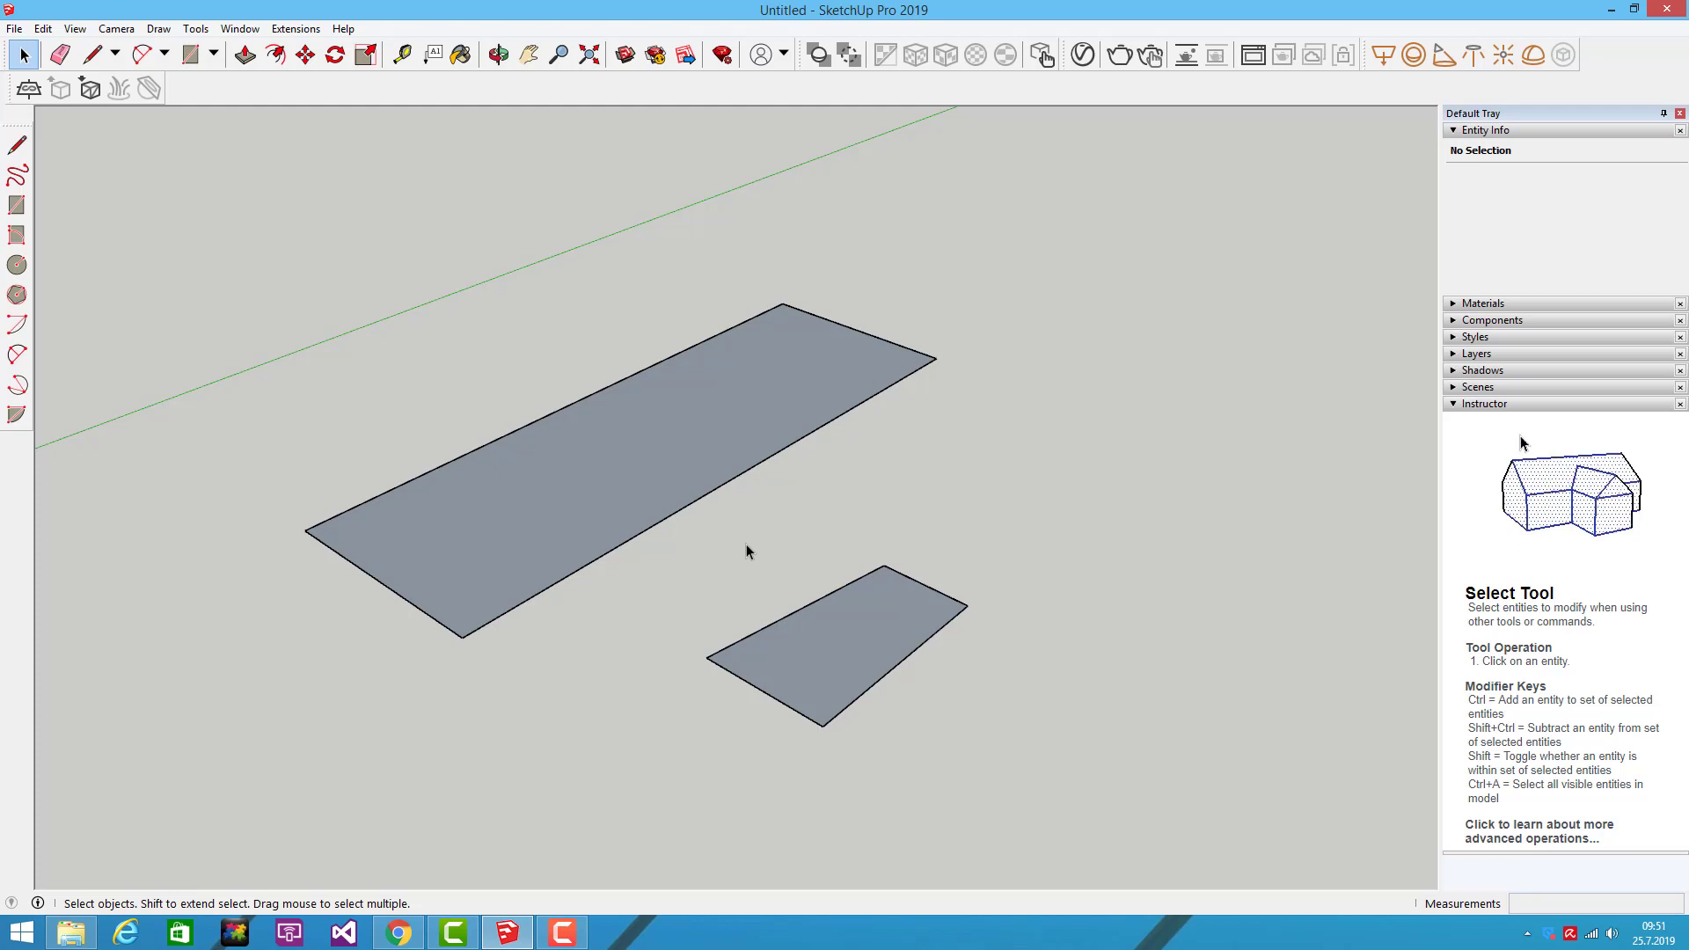
middle_click_drag(746, 549, 721, 547)
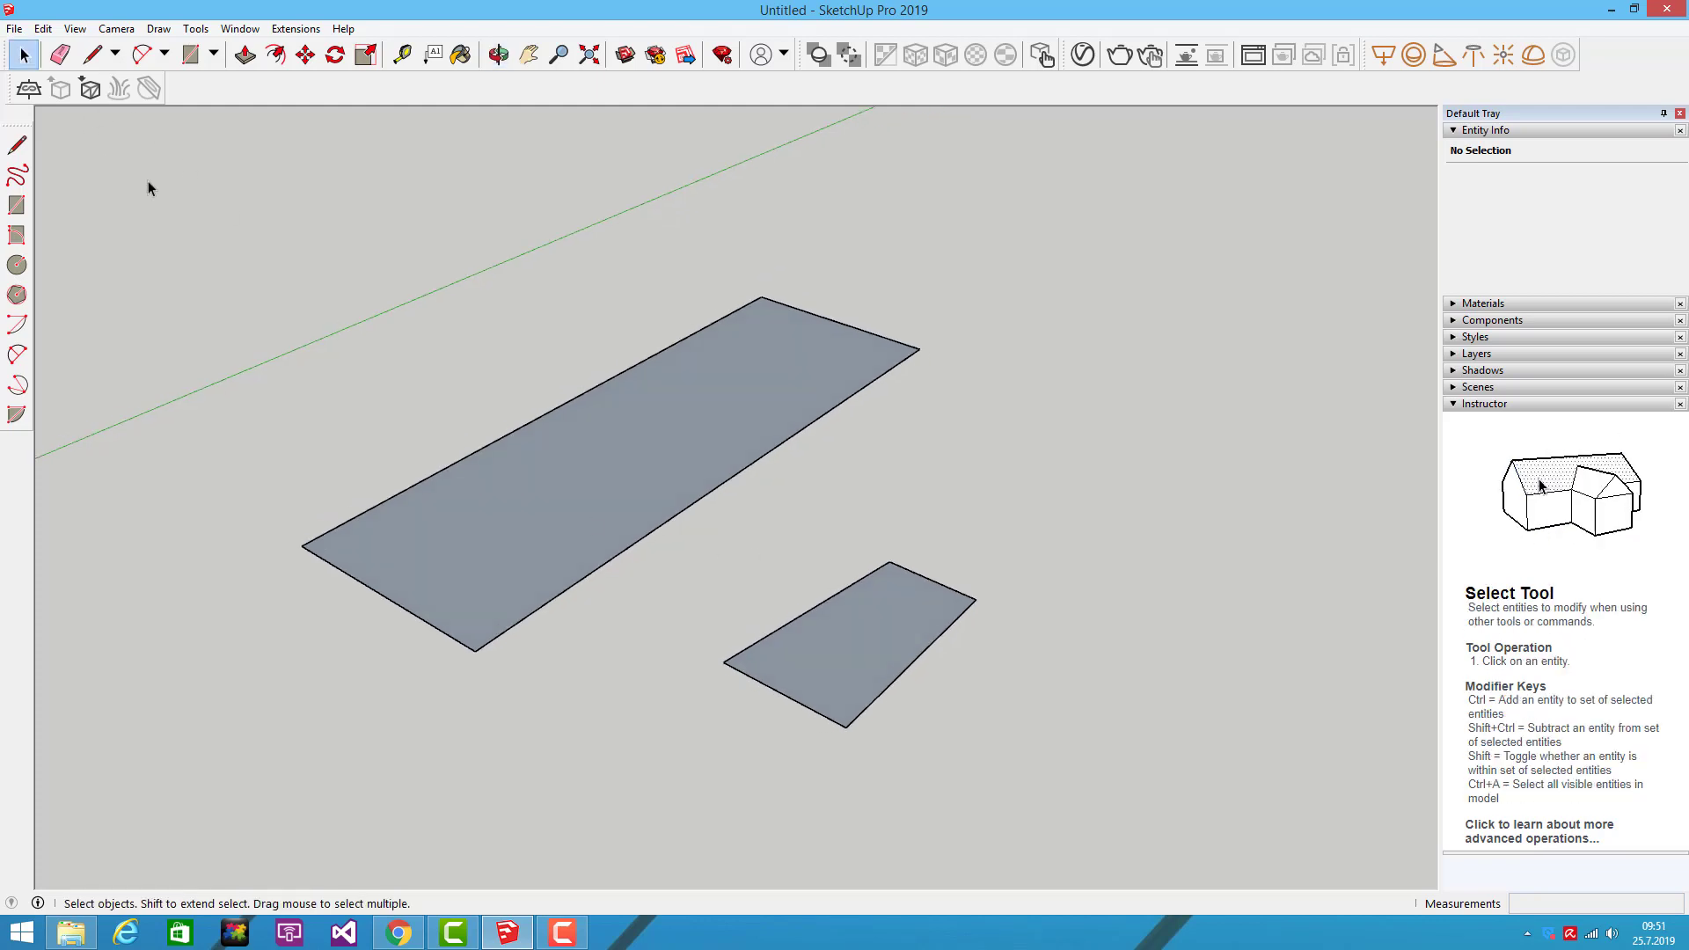
left_click_drag(671, 534, 1015, 764)
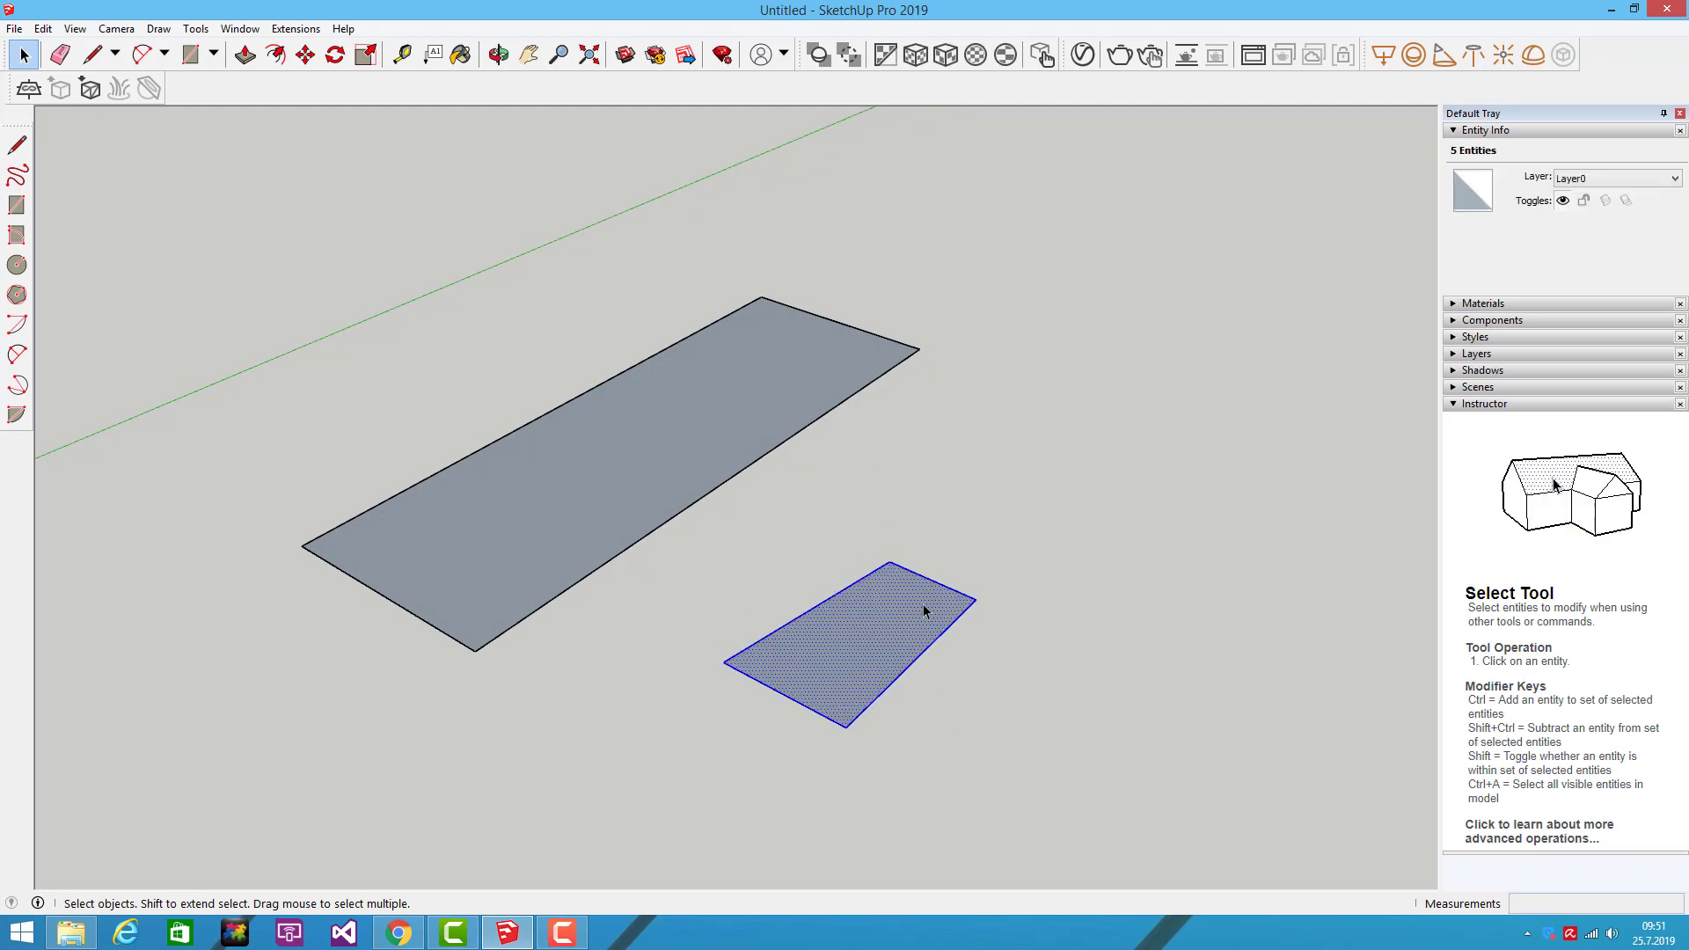
key("Delete")
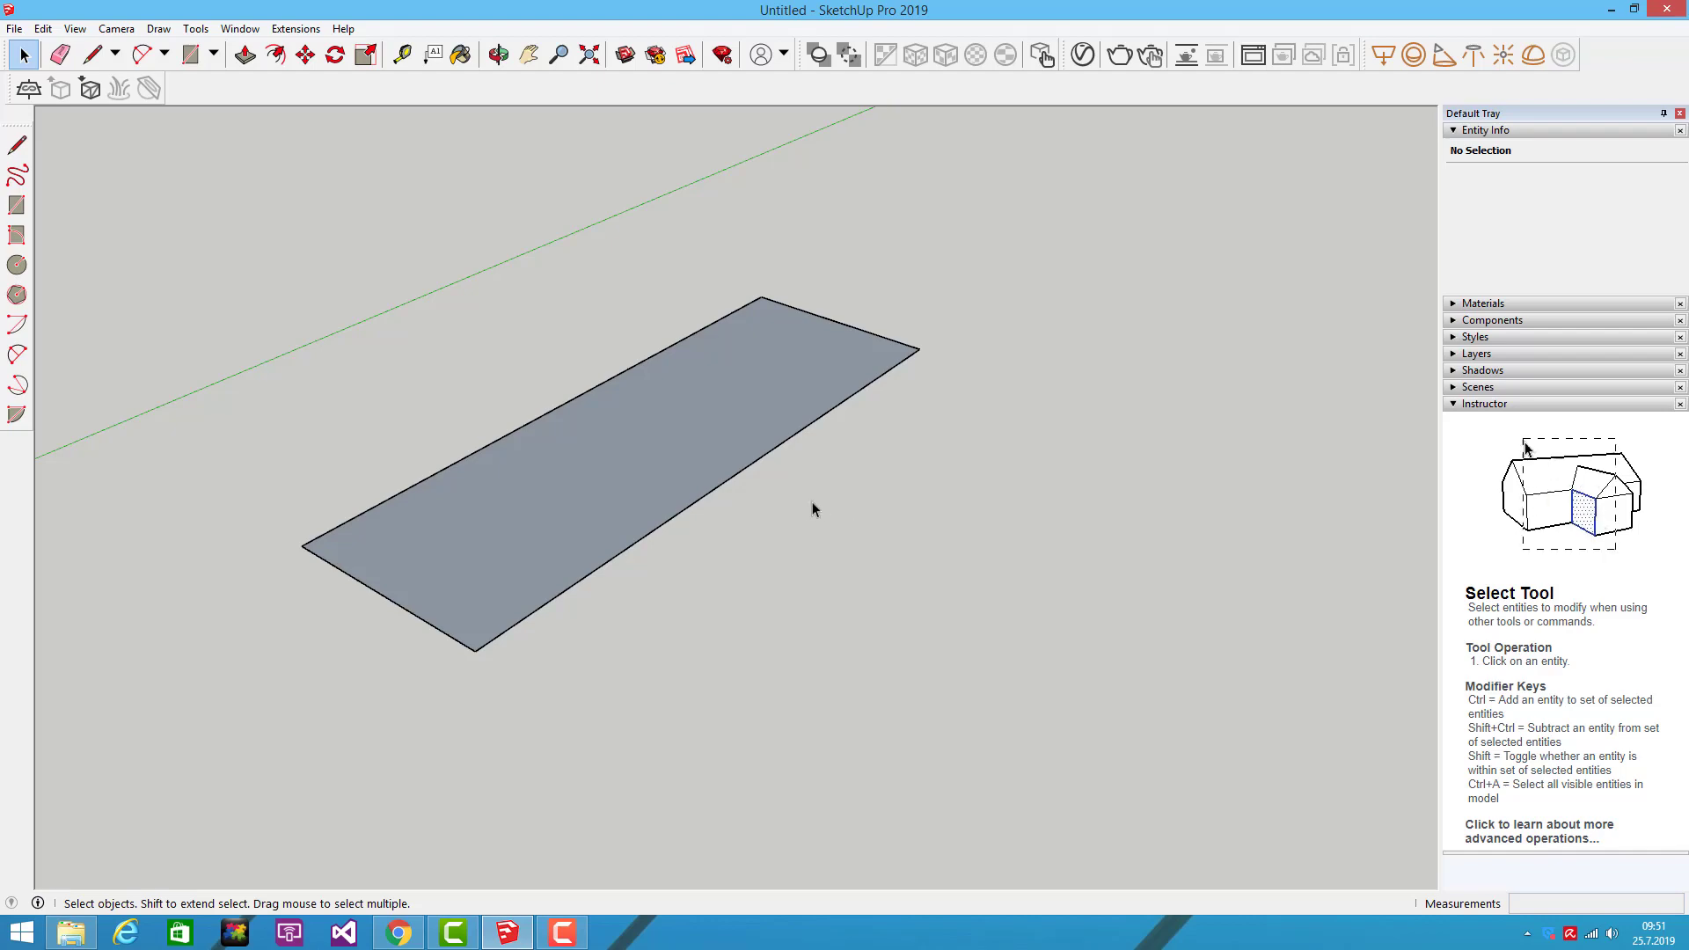
mouse_move(805, 503)
middle_mouse_down()
mouse_move(1004, 559)
mouse_move(987, 528)
mouse_move(1017, 369)
mouse_move(931, 328)
mouse_move(940, 484)
mouse_move(534, 576)
middle_mouse_up()
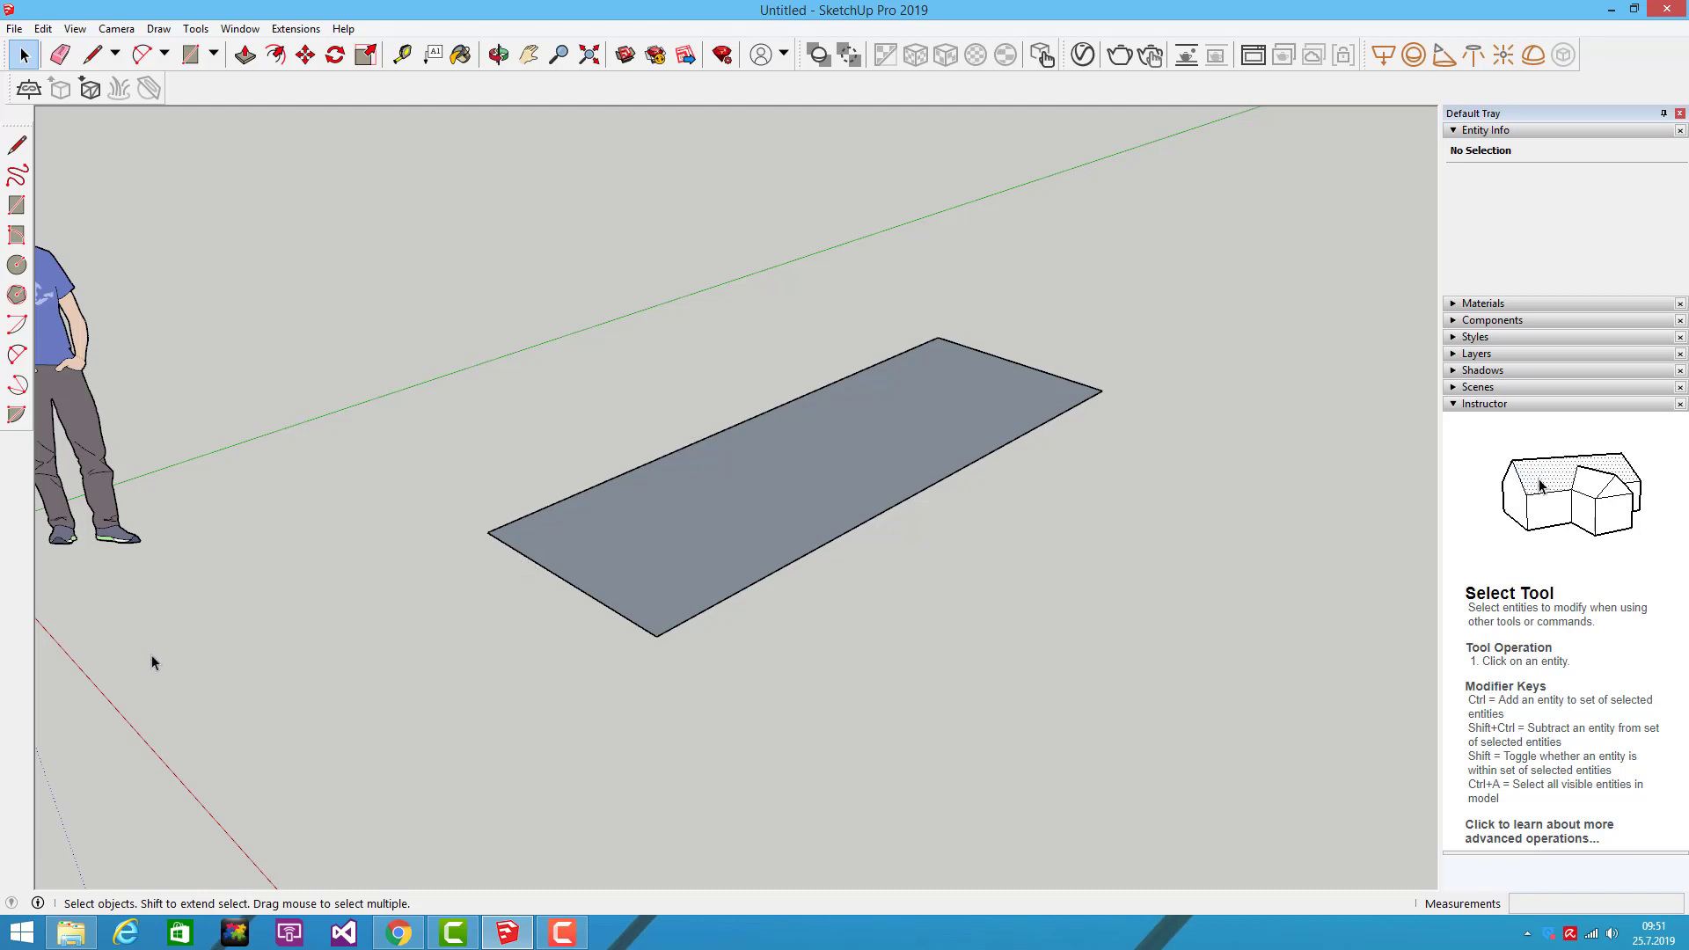
middle_click_drag(391, 474, 387, 444)
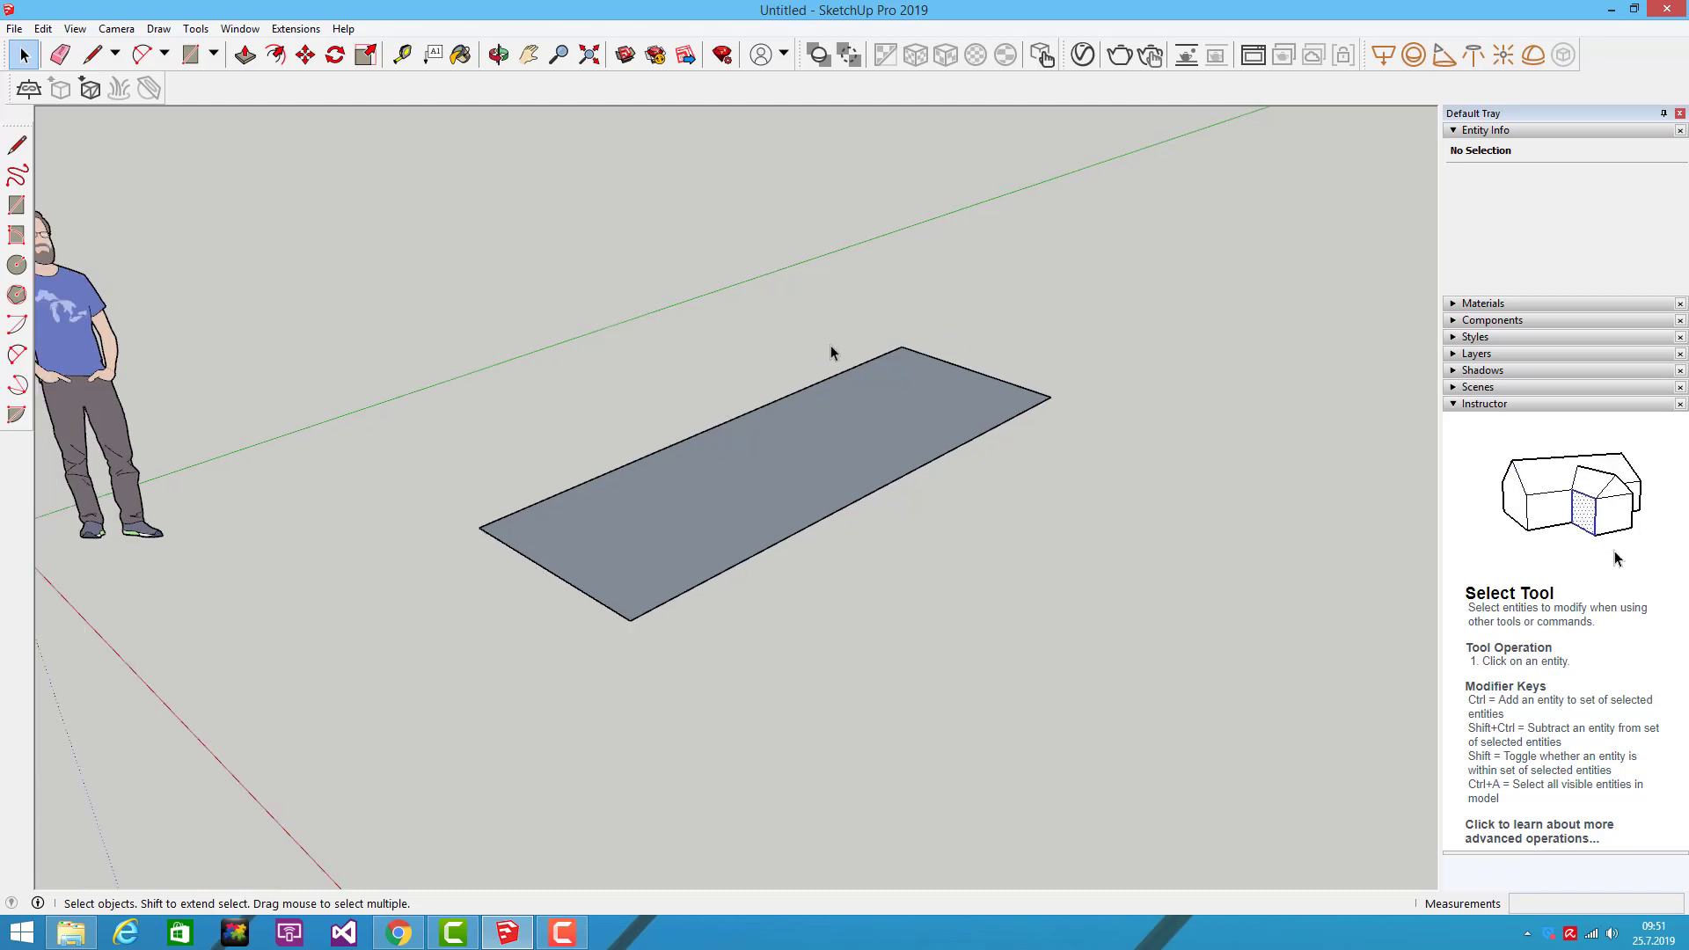
mouse_move(672, 656)
middle_mouse_down()
mouse_move(844, 516)
mouse_move(736, 501)
mouse_move(463, 406)
mouse_move(694, 493)
mouse_move(693, 642)
mouse_move(709, 621)
middle_mouse_up()
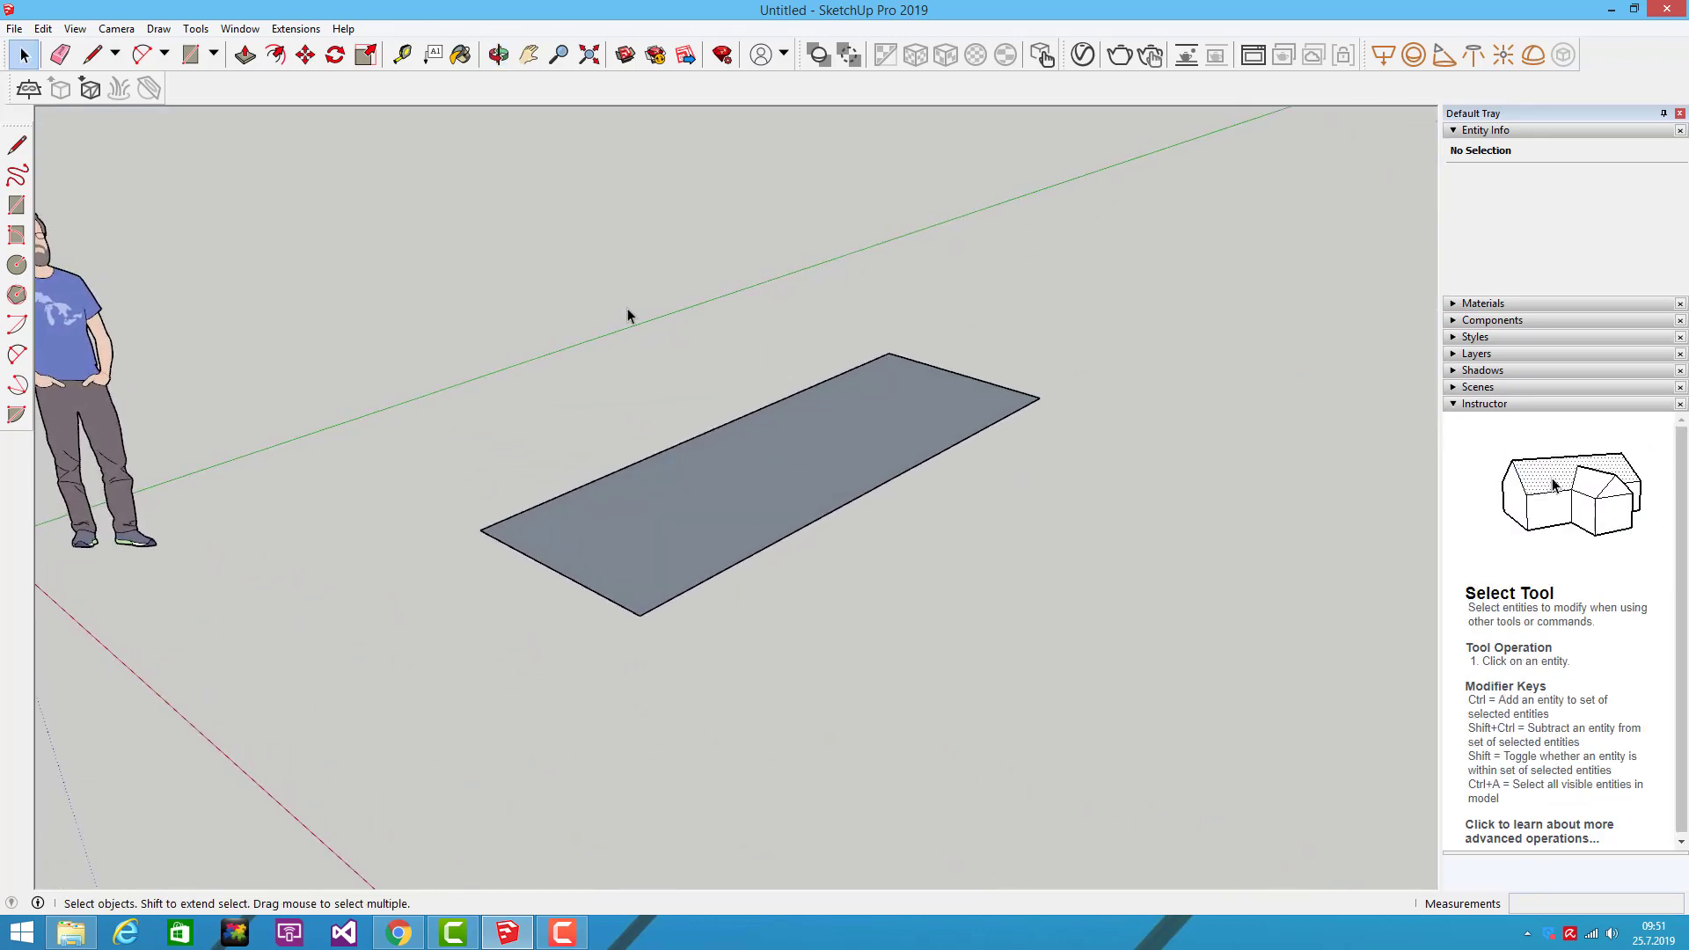
middle_click_drag(618, 272, 633, 291)
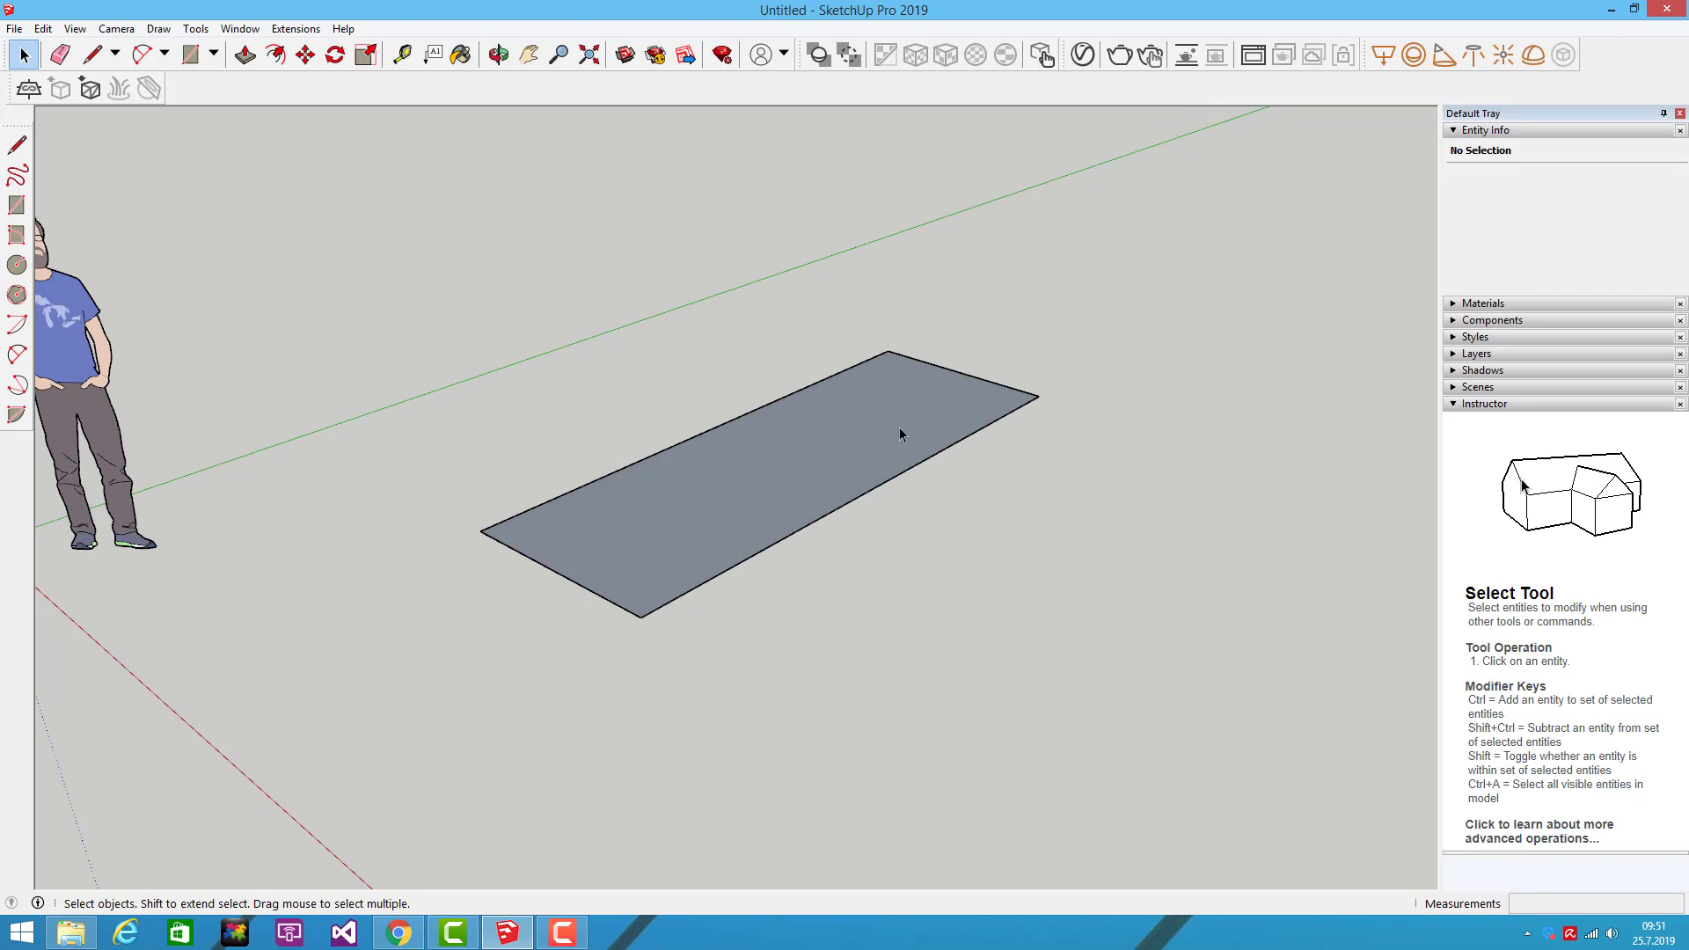
mouse_move(957, 413)
middle_mouse_down()
mouse_move(999, 479)
mouse_move(995, 539)
middle_mouse_up()
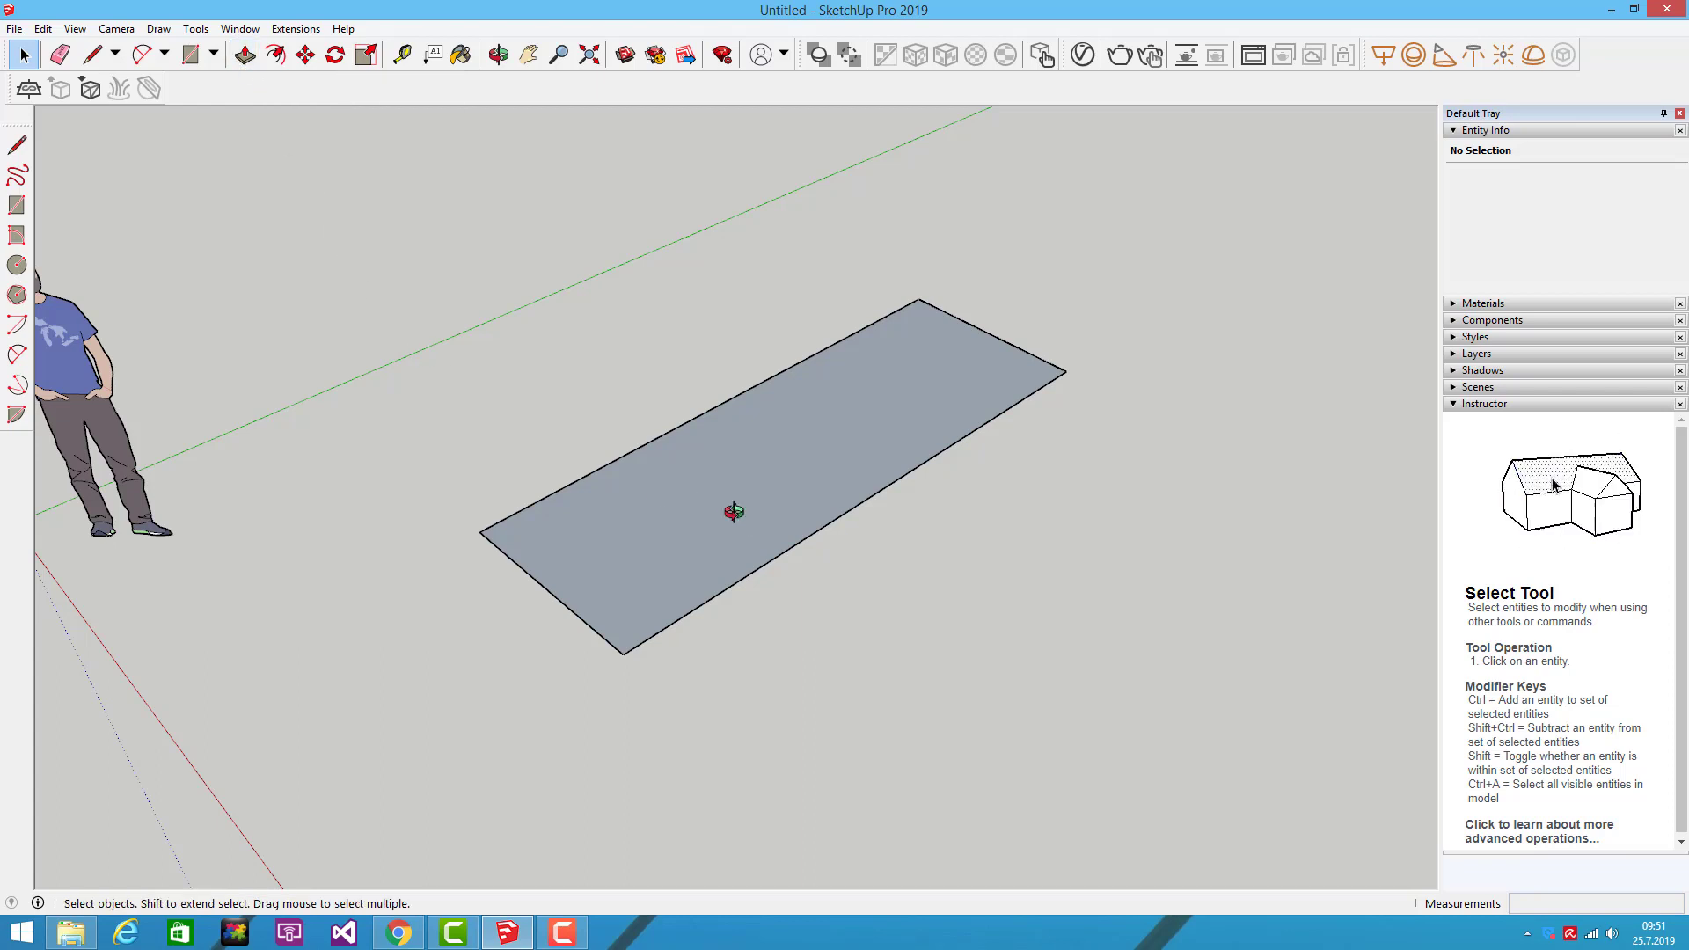
middle_click_drag(733, 512, 748, 519)
Step: Draw three connected edges in front of the rectangle, then activate Push/Pull
left_click(17, 145)
left_click(792, 626)
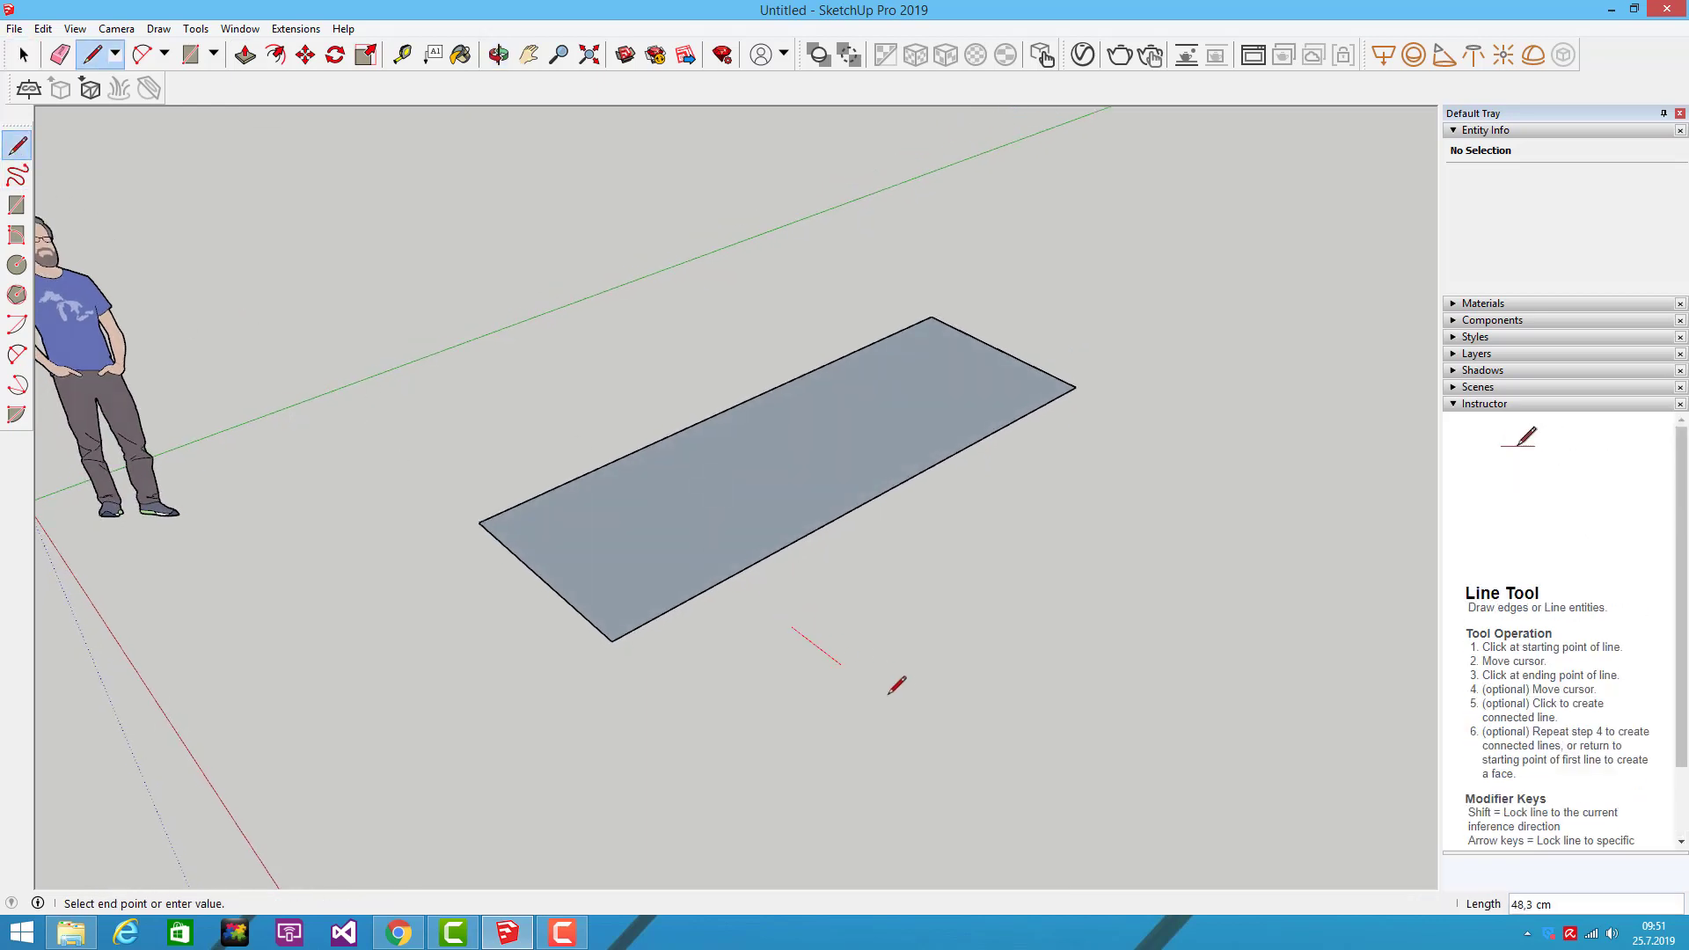
left_click(893, 704)
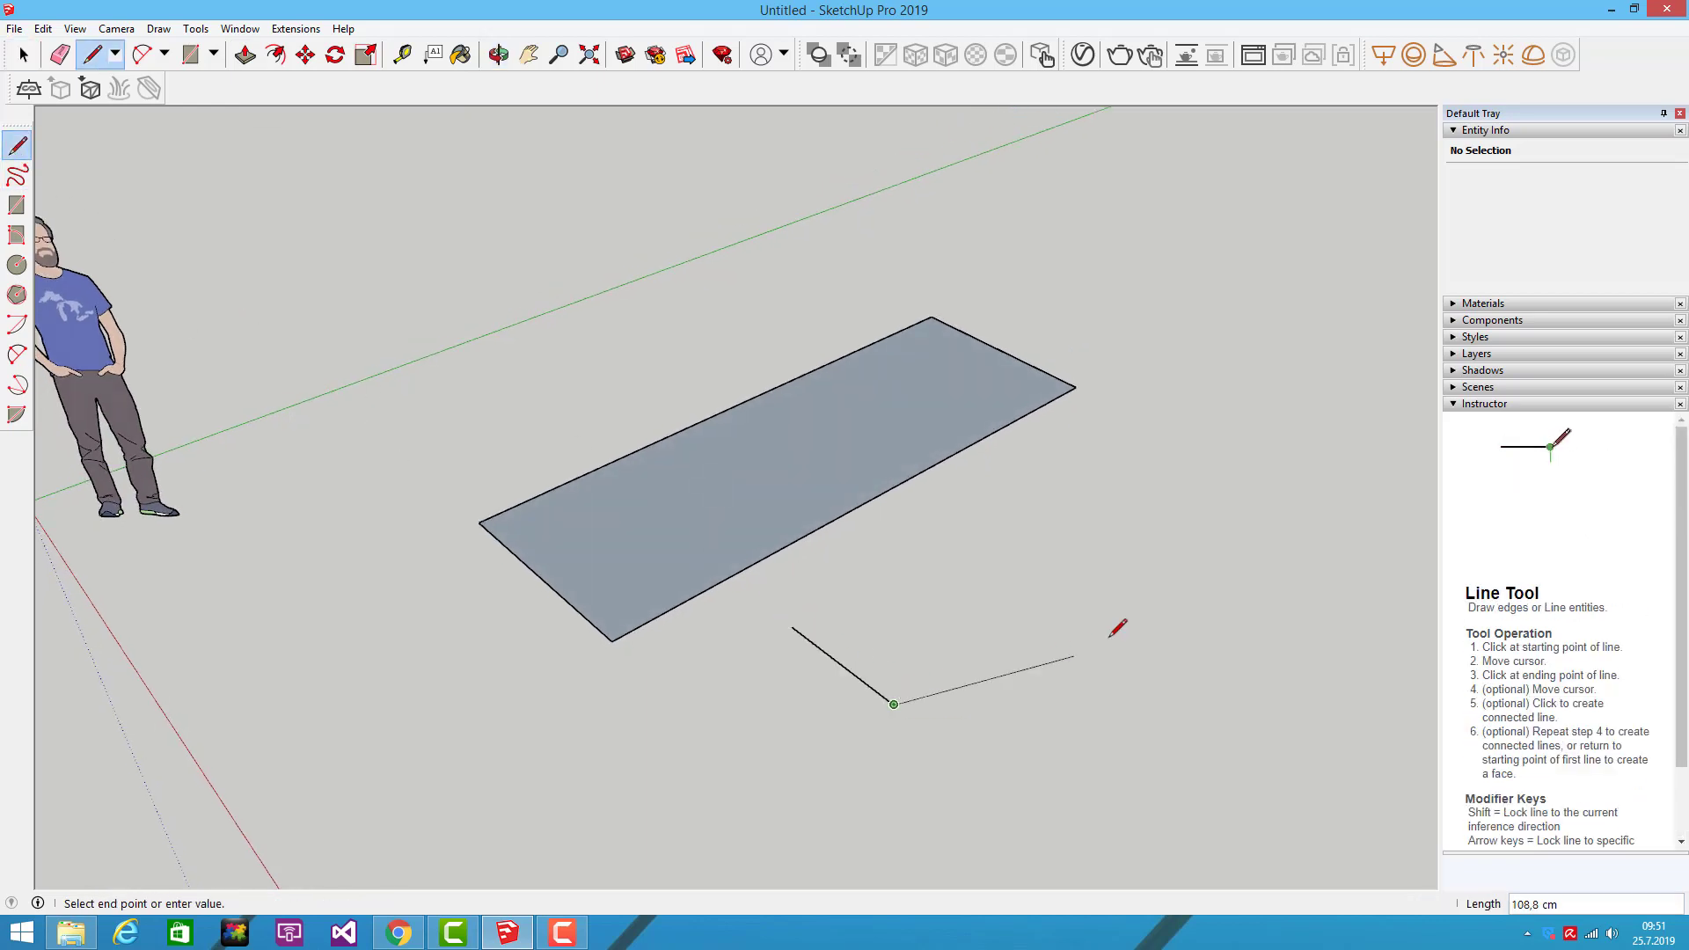
left_click(1110, 556)
left_click(1032, 513)
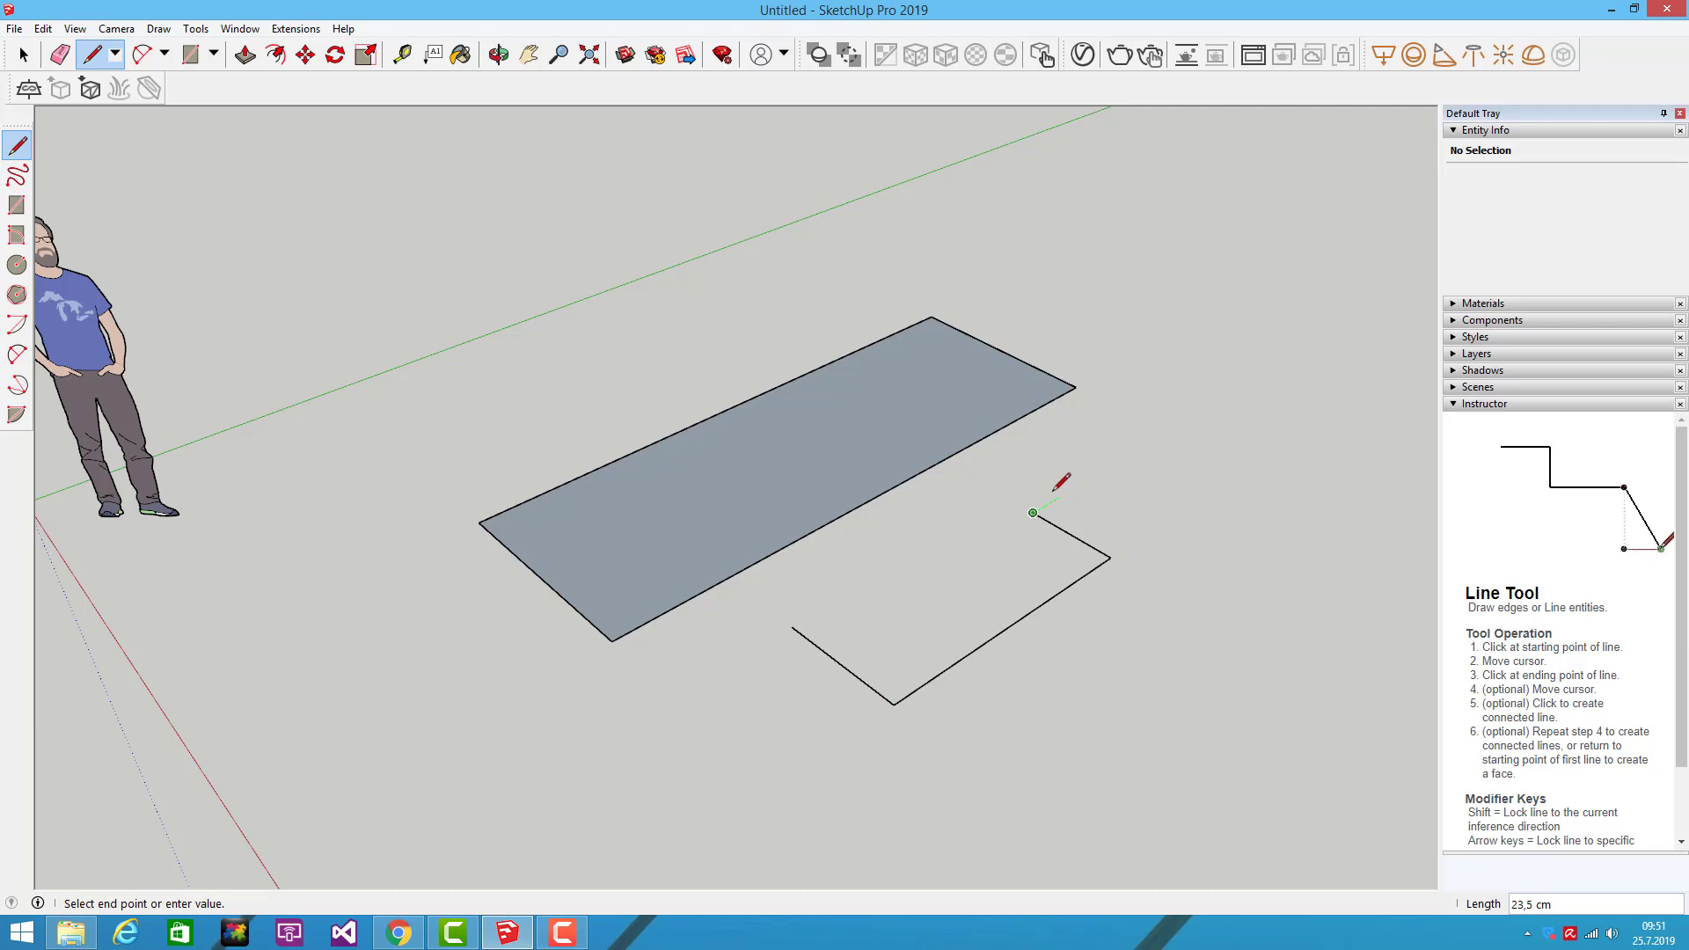
key("Escape")
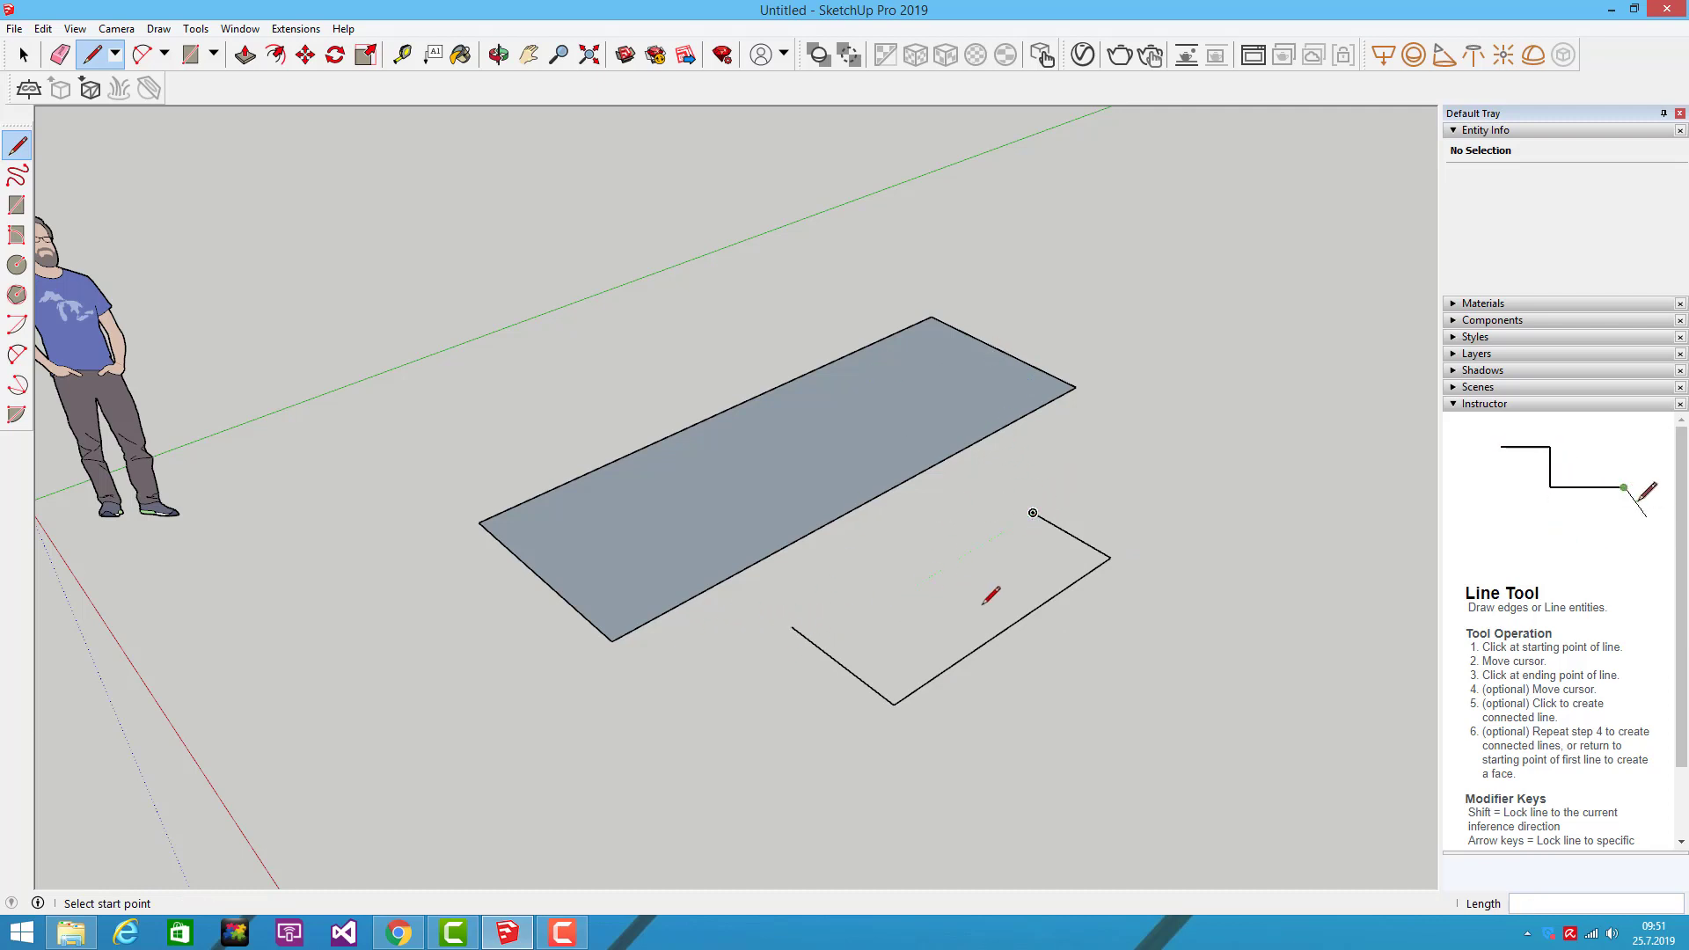
left_click(246, 55)
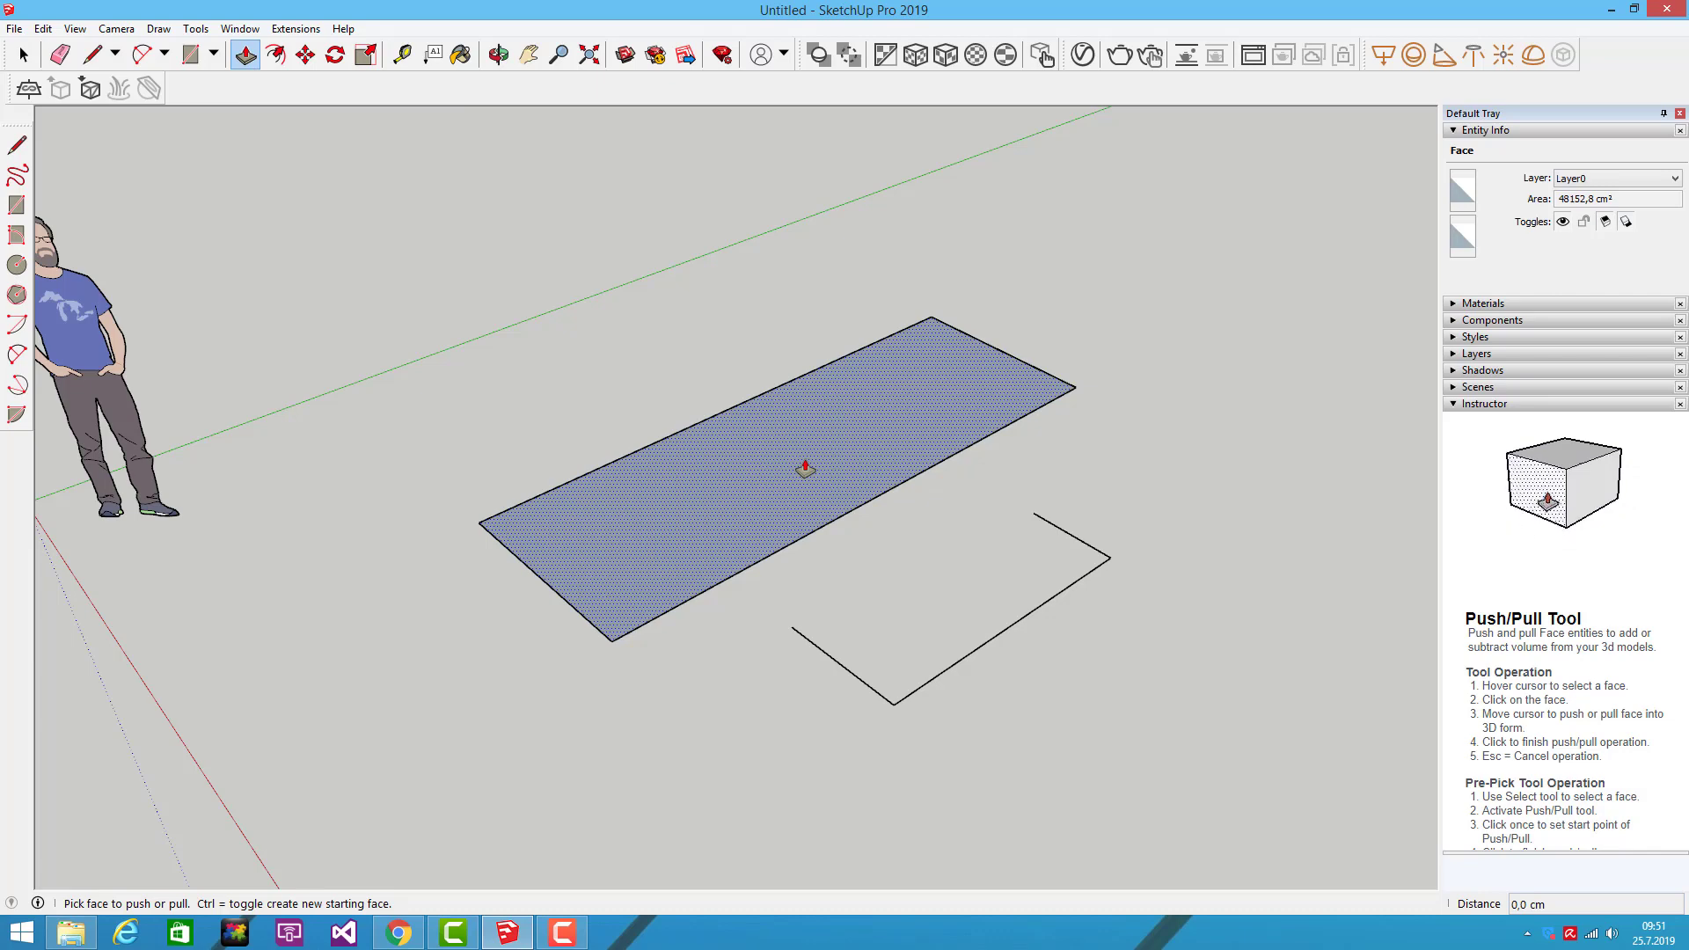
Step: Push/pull the rectangle up 73,1 cm, then raise the box top a further 45,9 cm
left_click(803, 468)
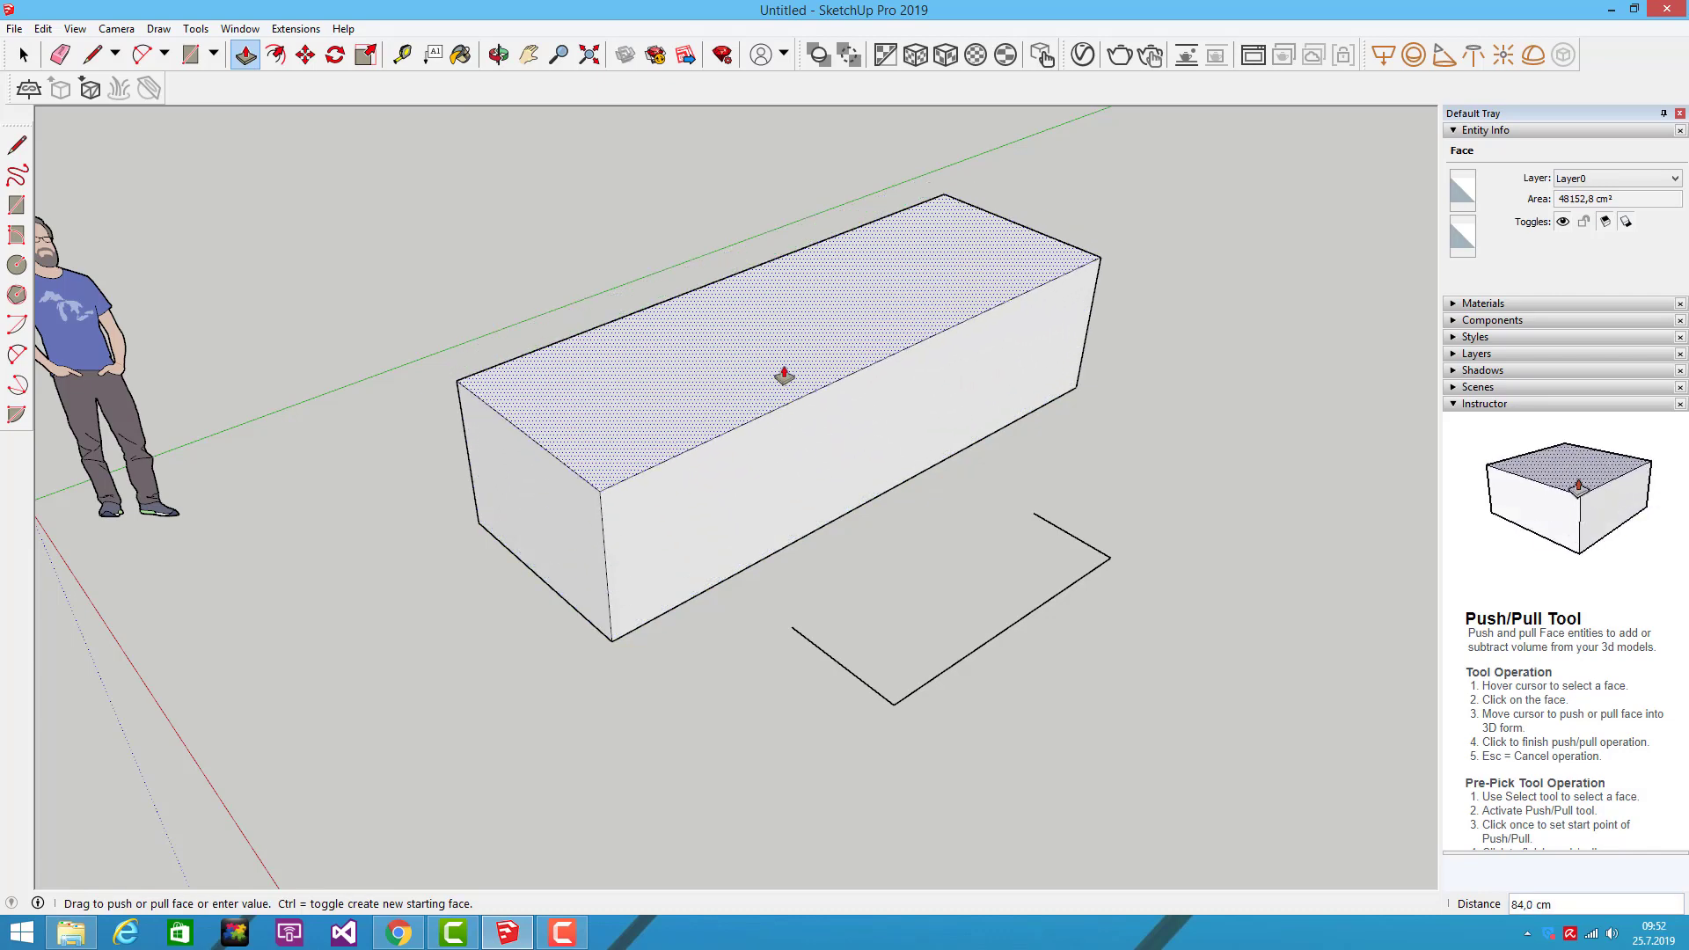
scroll(804, 268, "down", 1)
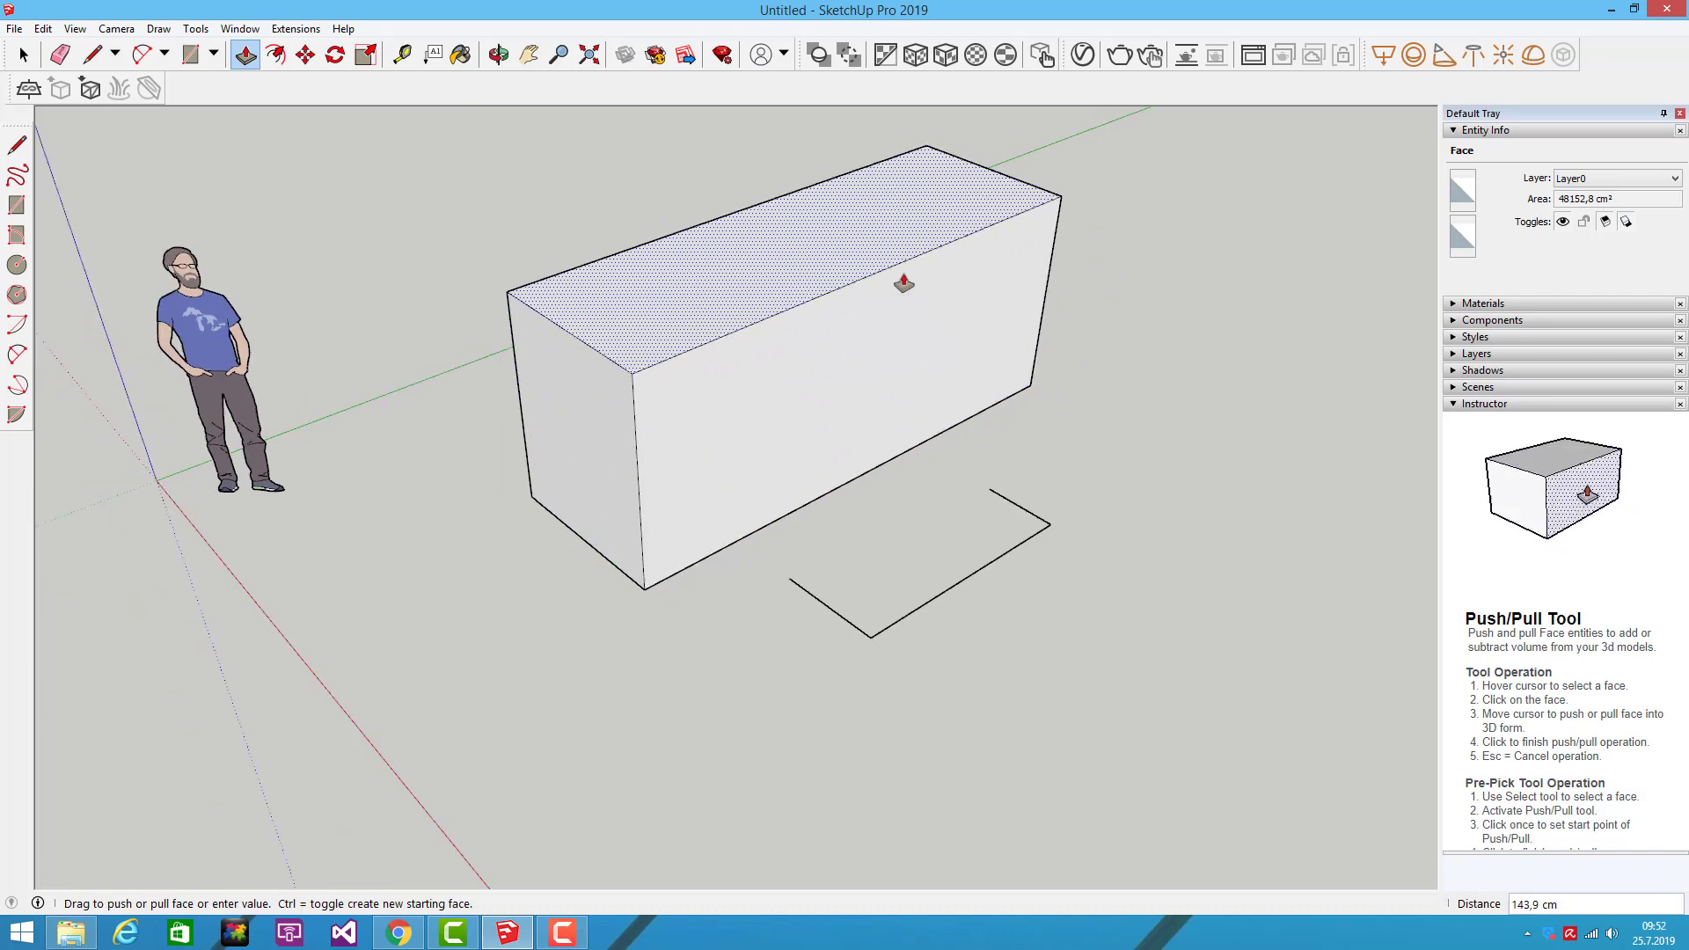
type("73,1")
key("Return")
left_click(894, 494)
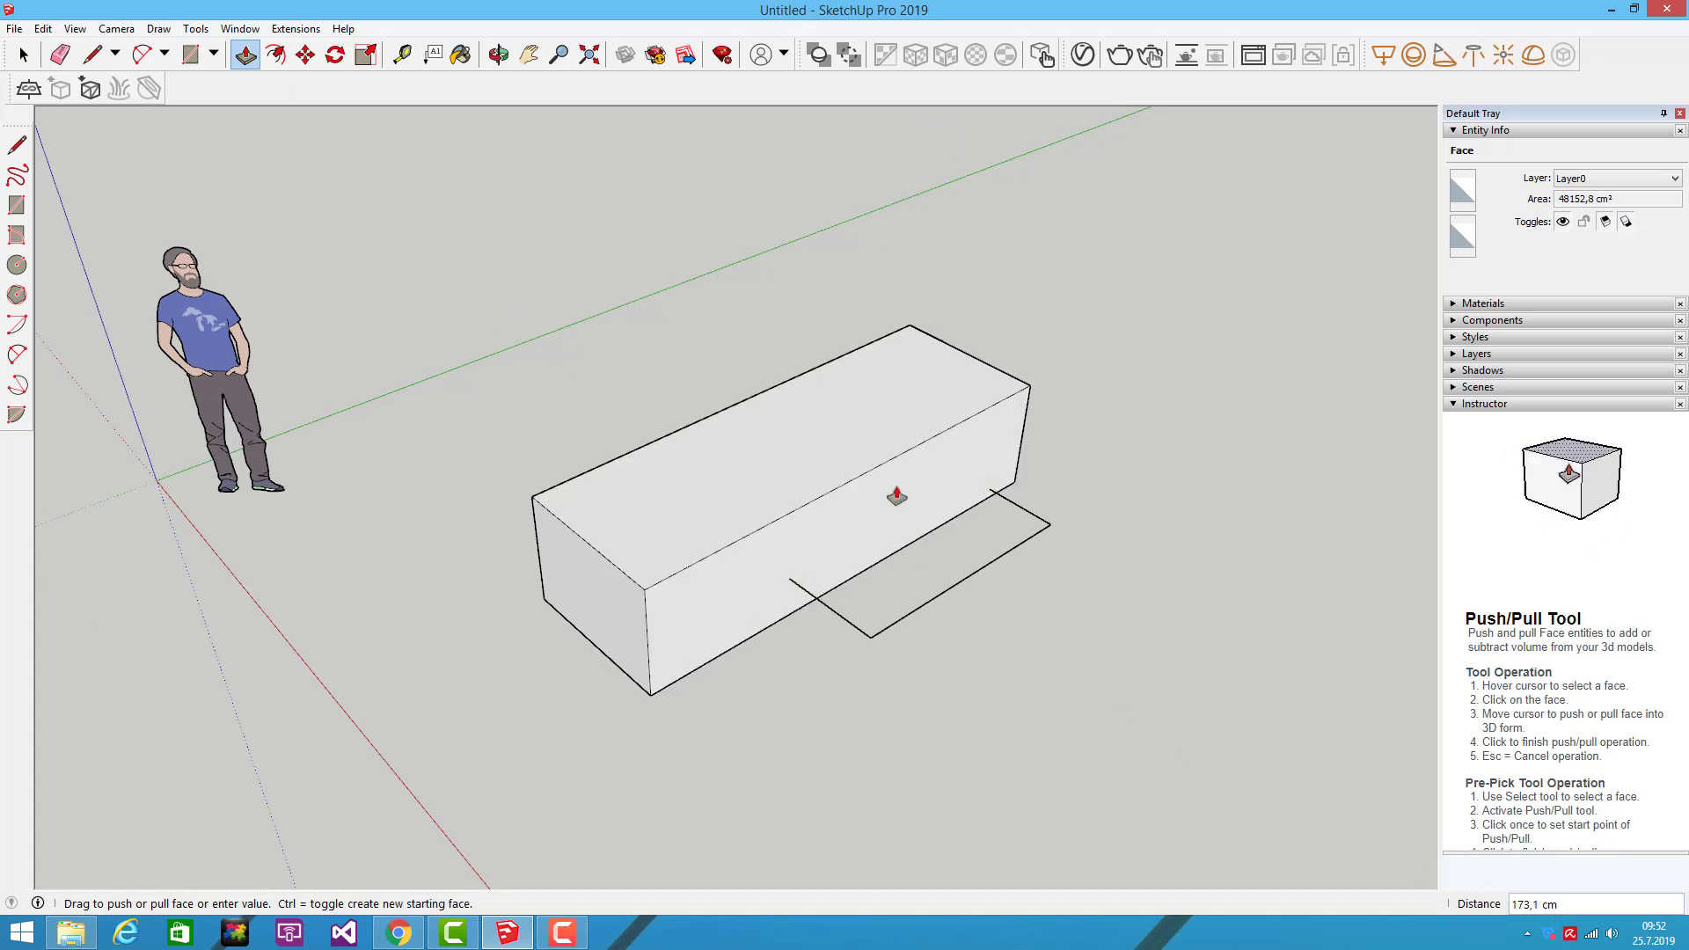
type("45,9")
key("Return")
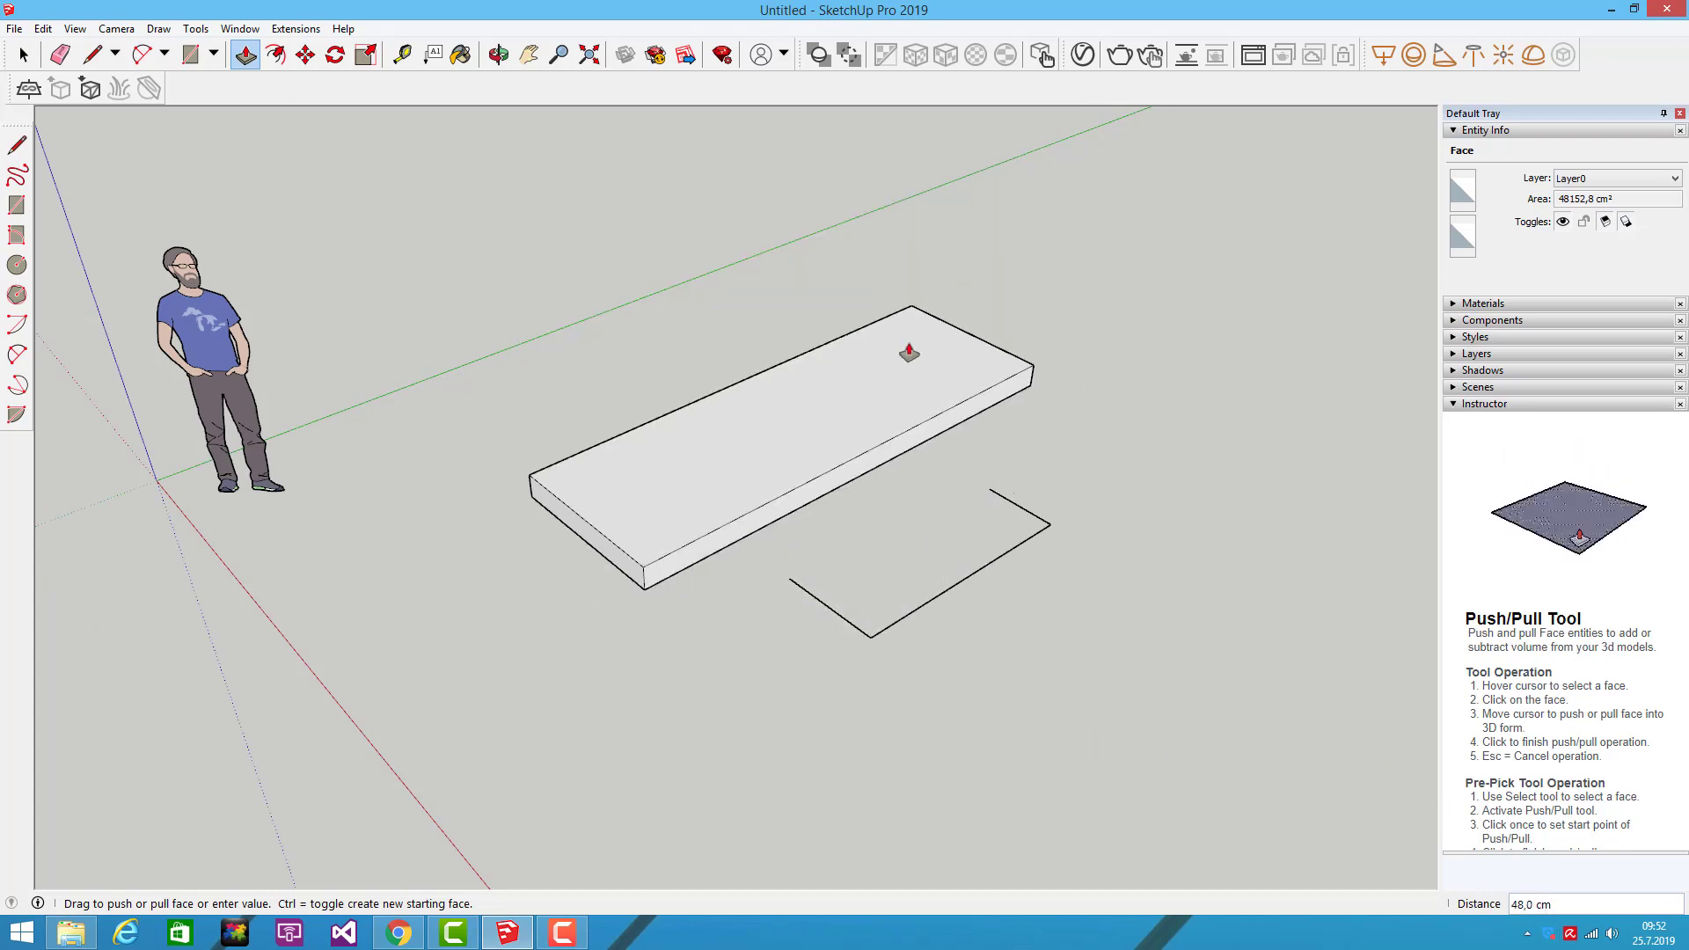
Step: Pull the box top up to a taller height, then orbit and pan around the box
left_click(905, 350)
scroll(842, 282, "down", 2)
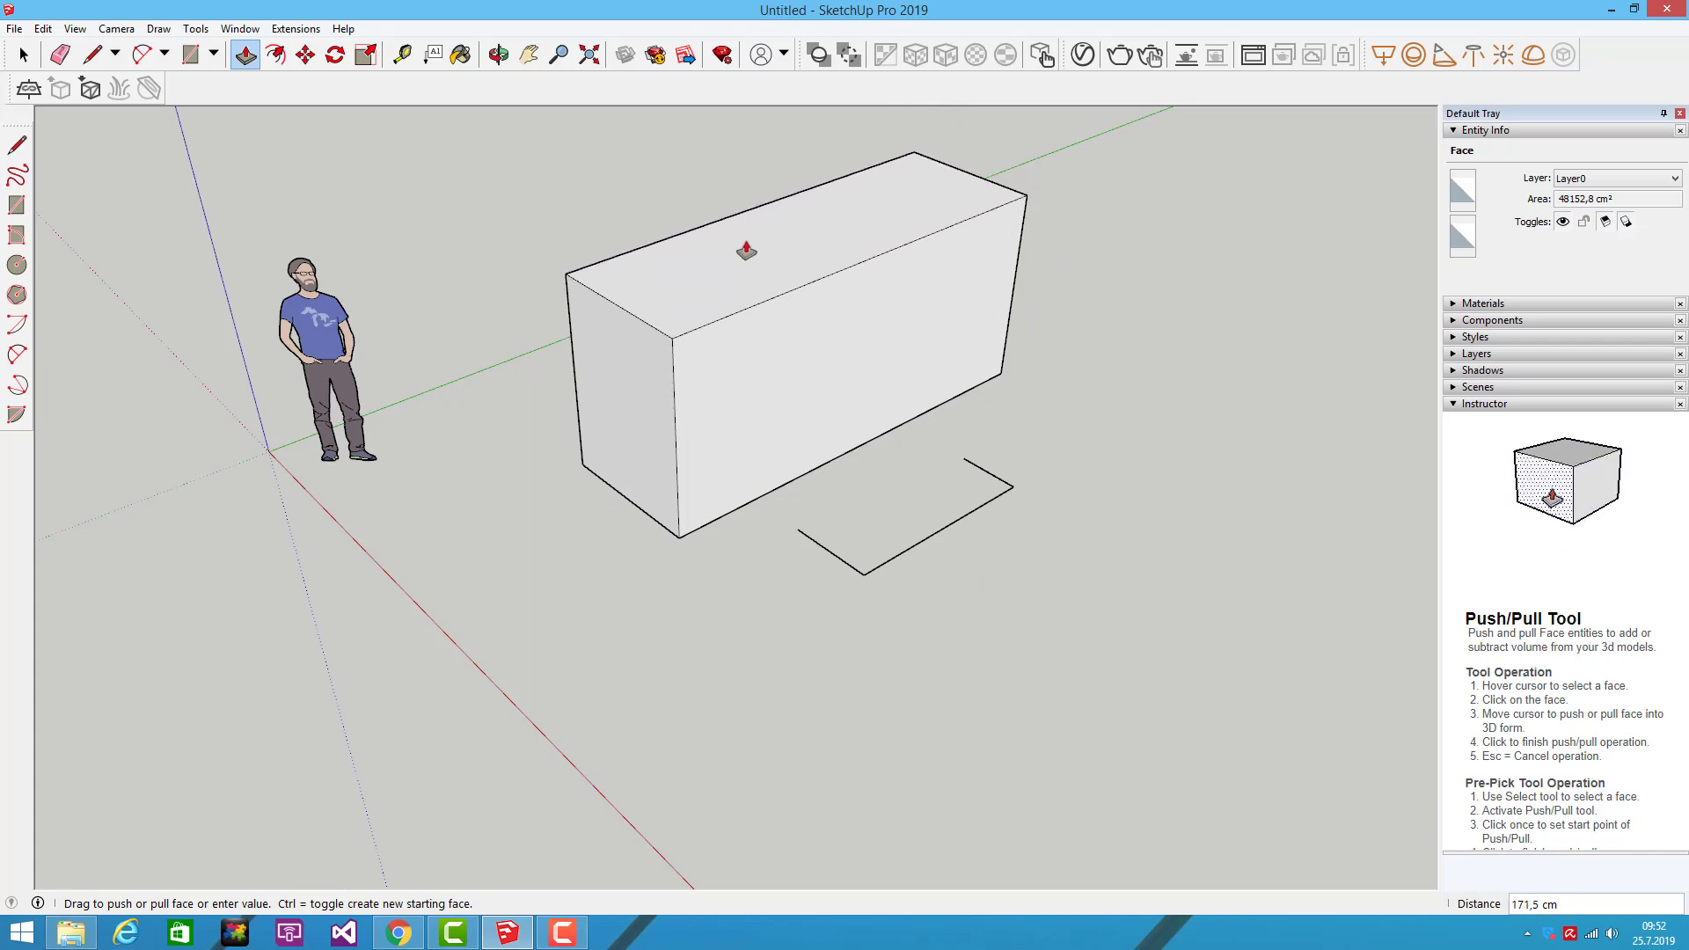
left_click(752, 255)
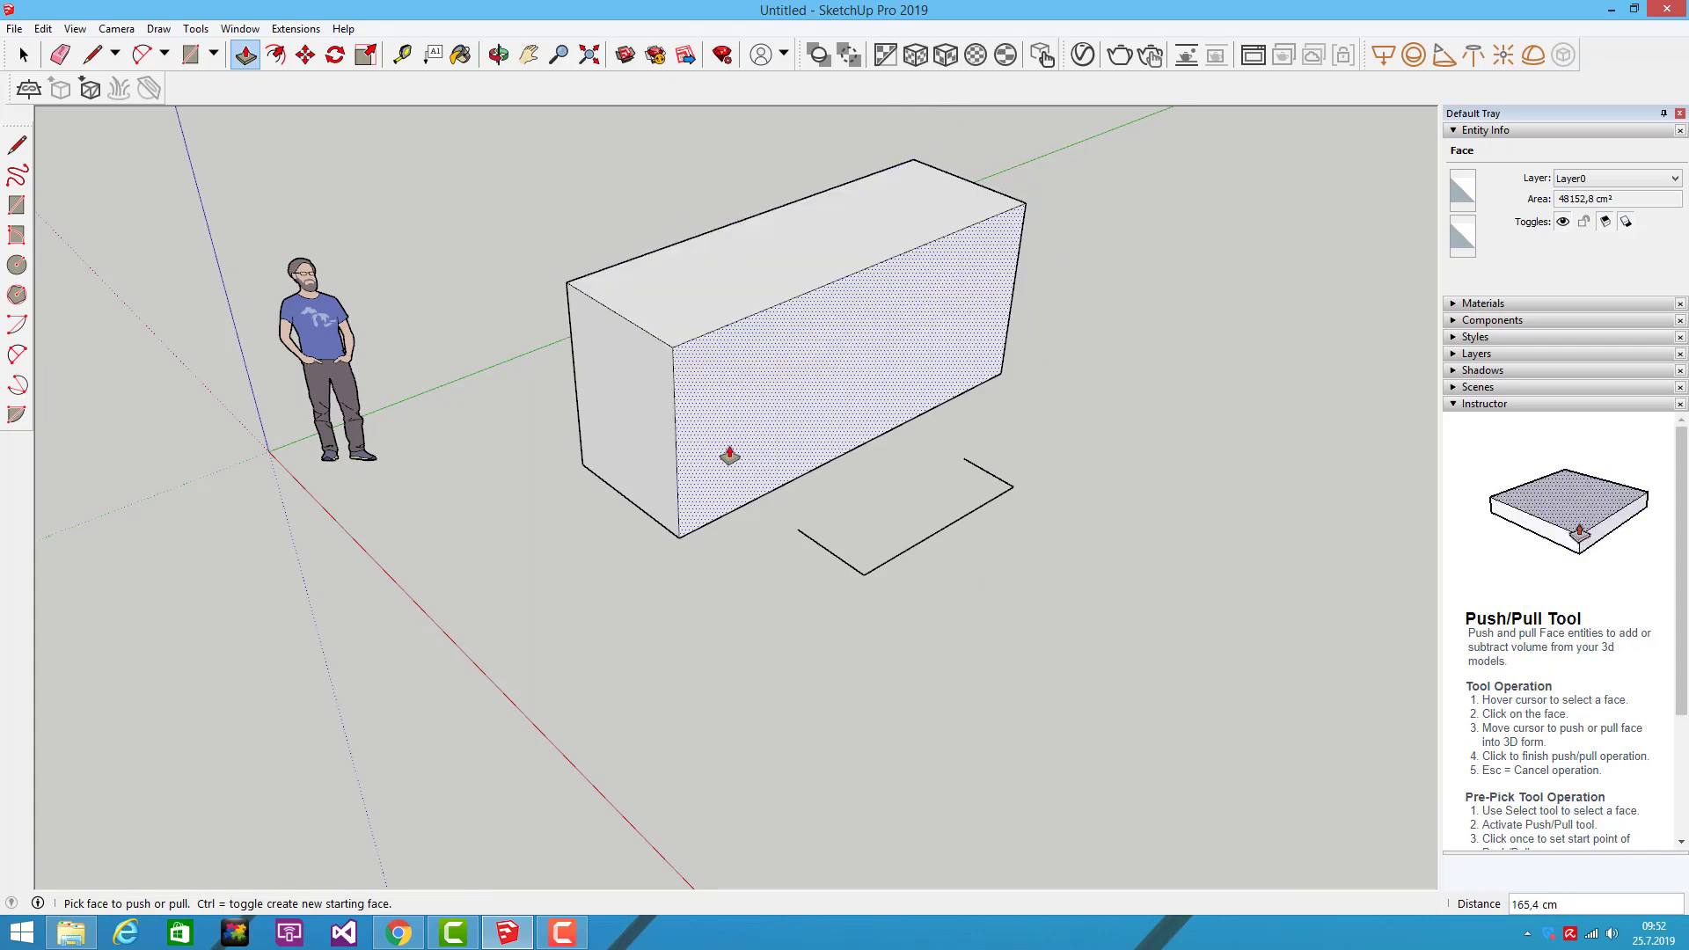
middle_click_drag(729, 463, 921, 378)
mouse_move(920, 379)
left_mouse_down()
mouse_move(1048, 343)
mouse_move(810, 335)
mouse_move(701, 449)
mouse_move(740, 457)
left_mouse_up()
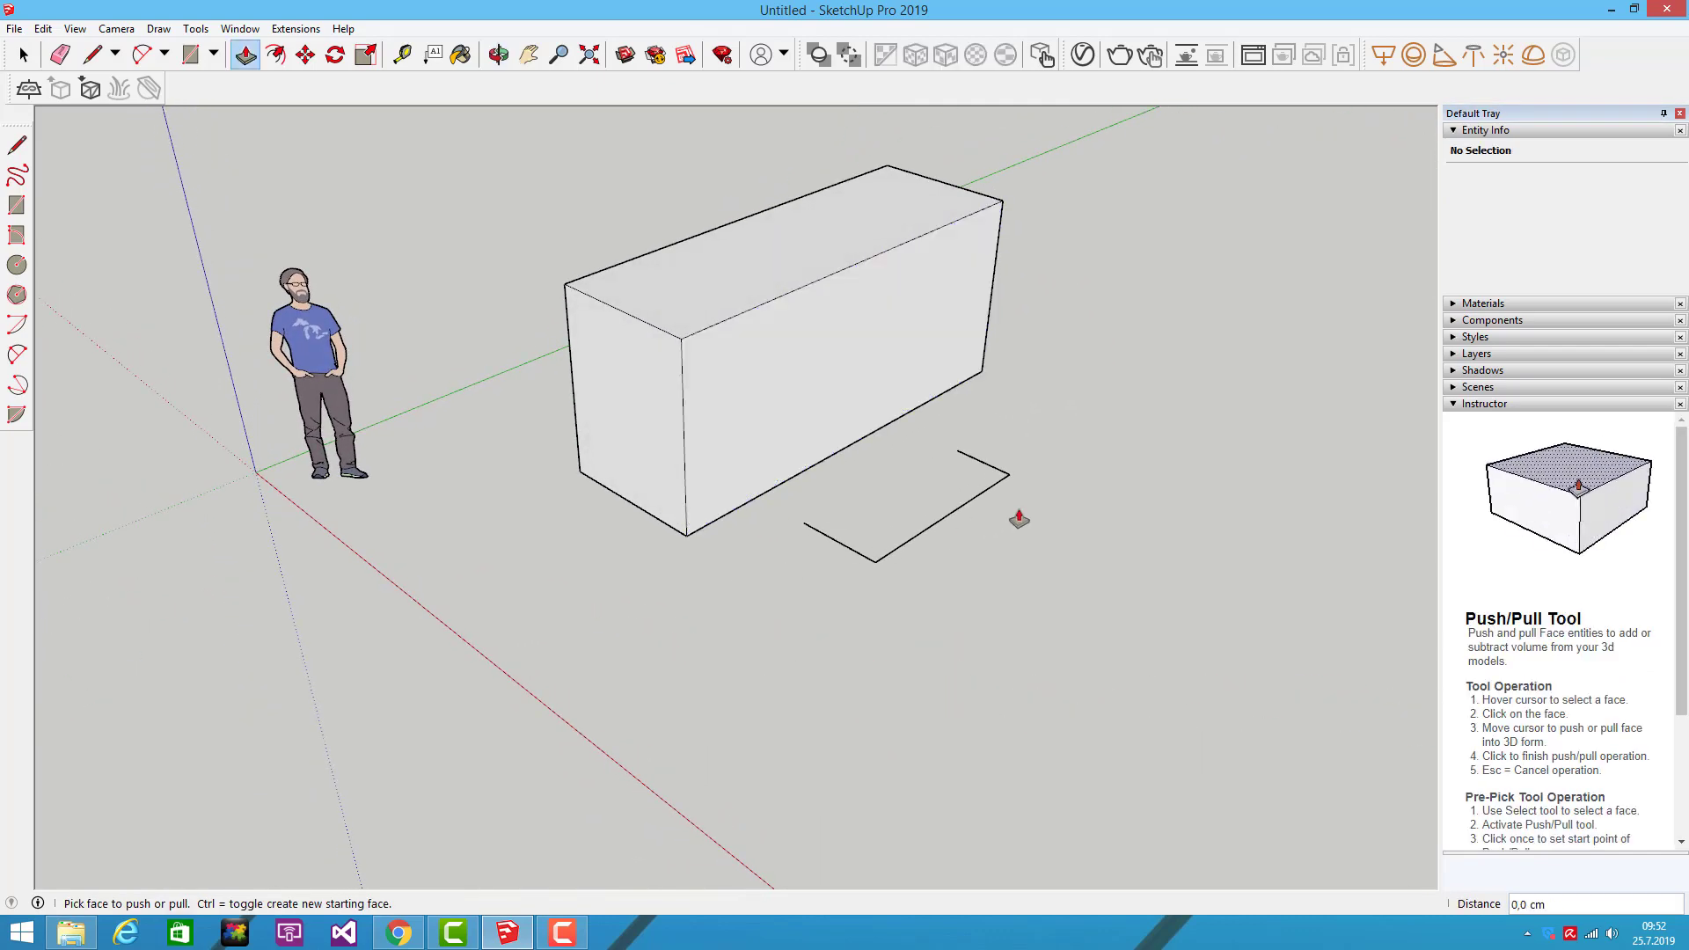
mouse_move(1011, 498)
middle_mouse_down("shift")
mouse_move(963, 596)
mouse_move(953, 554)
mouse_move(874, 667)
mouse_move(899, 685)
middle_mouse_up("shift")
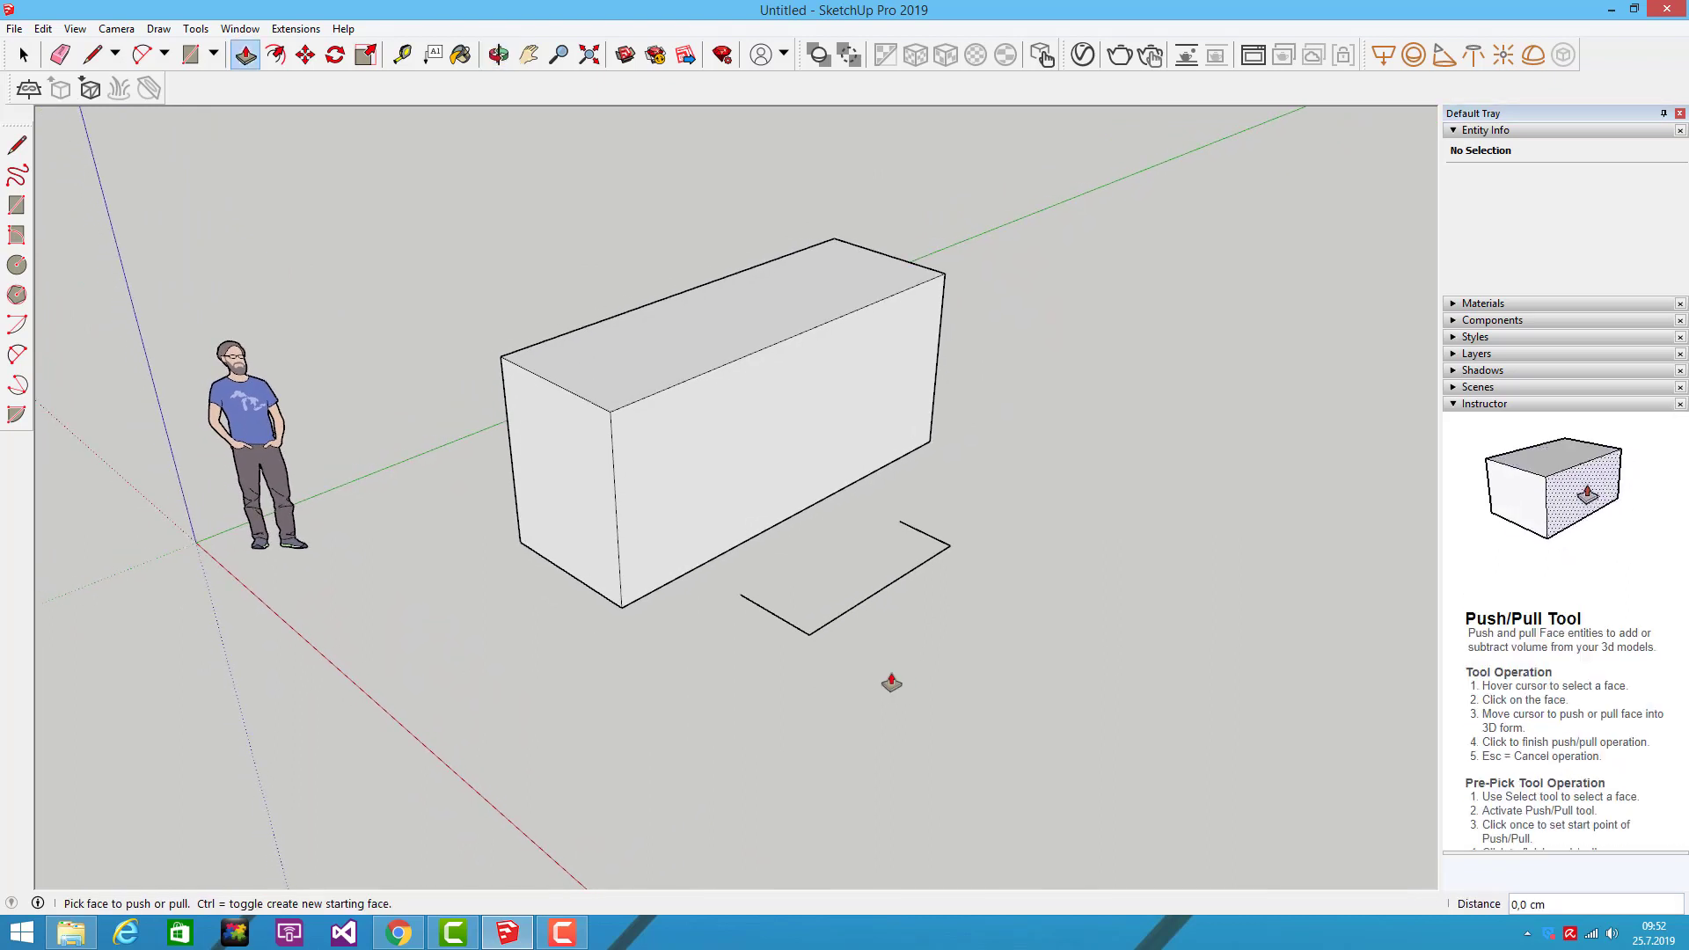
middle_click_drag(851, 716, 854, 731)
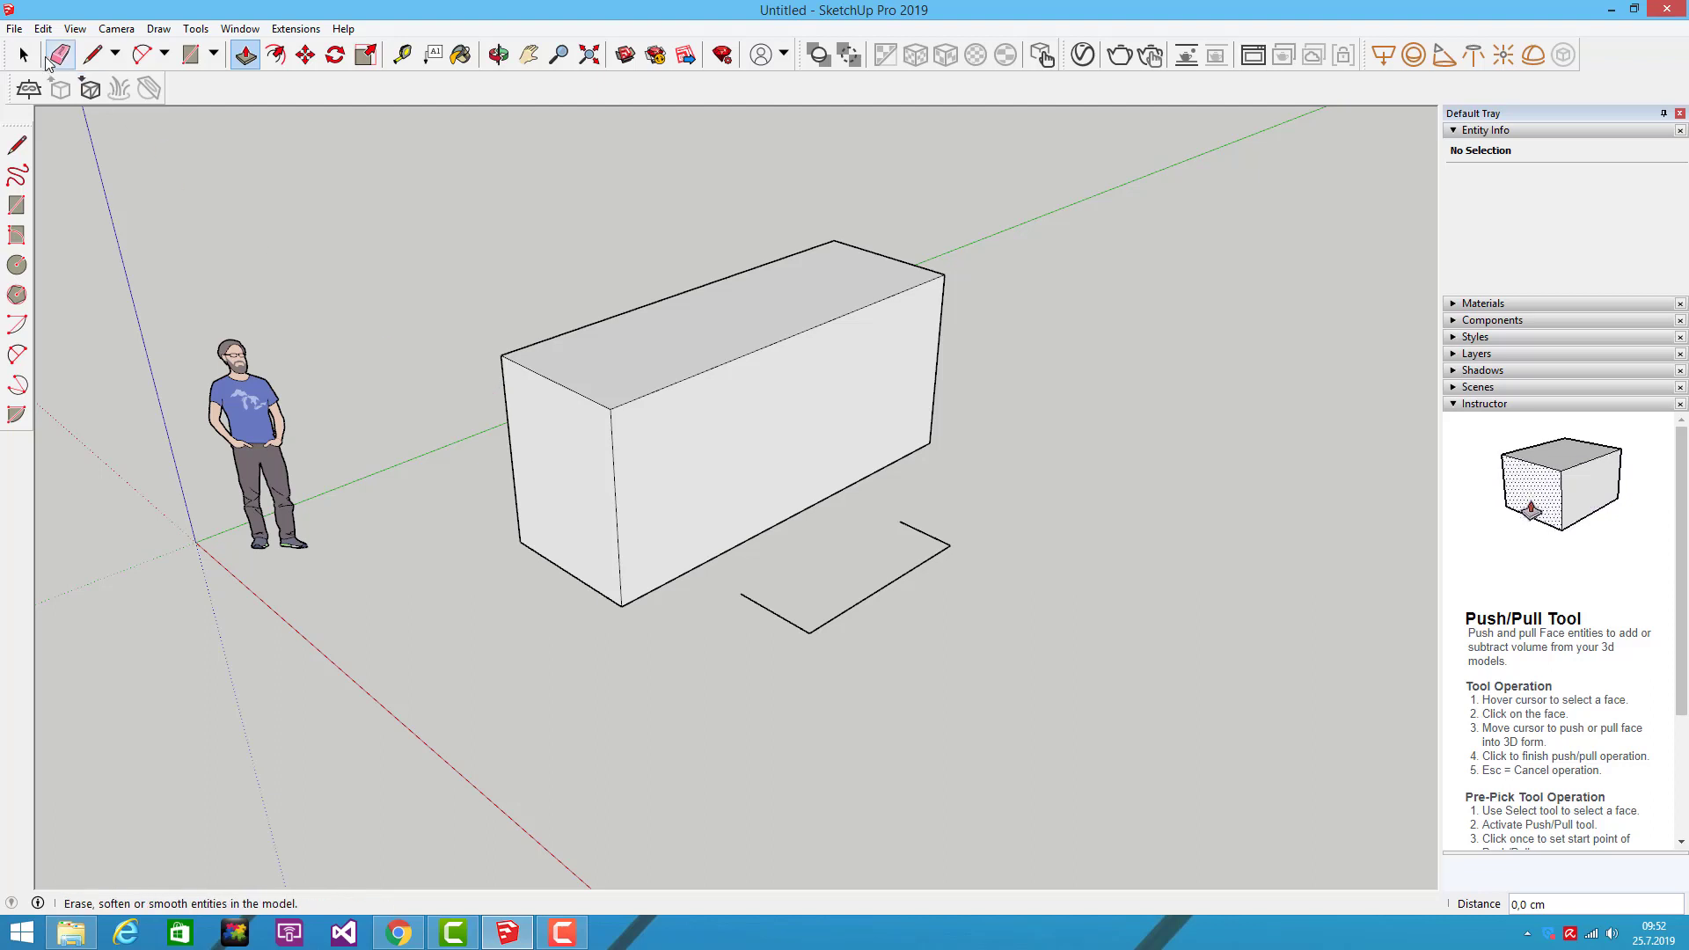
Step: With the Select tool, pick the box's front and top faces one at a time
left_click(23, 55)
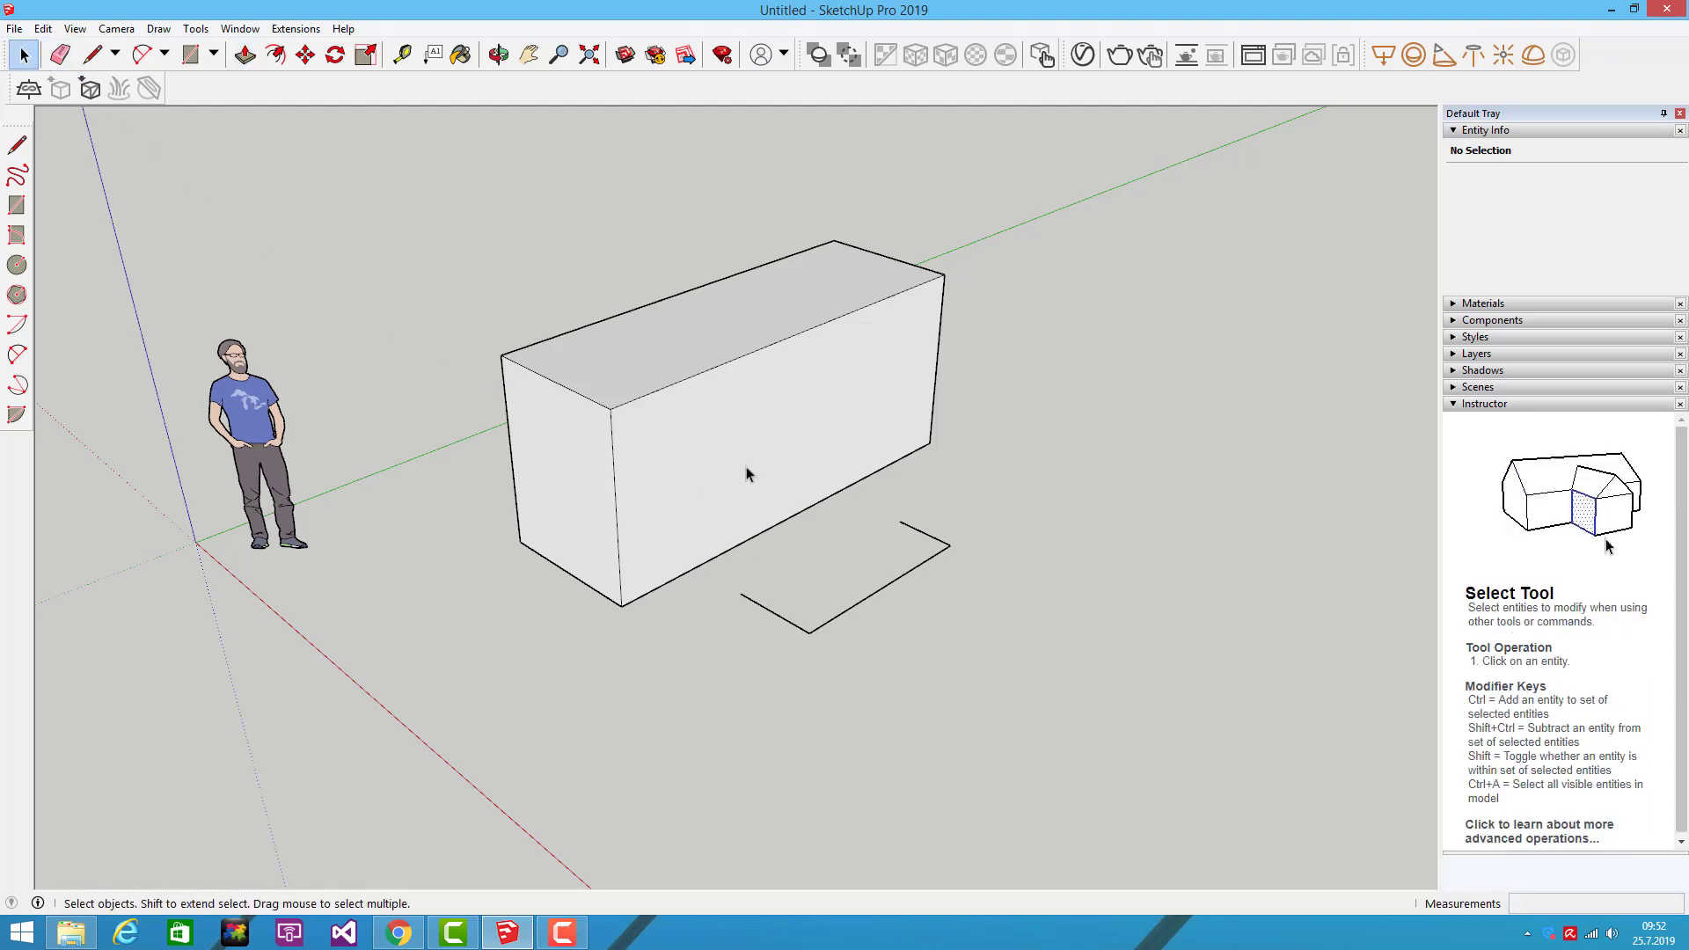
left_click(741, 424)
left_click(788, 315)
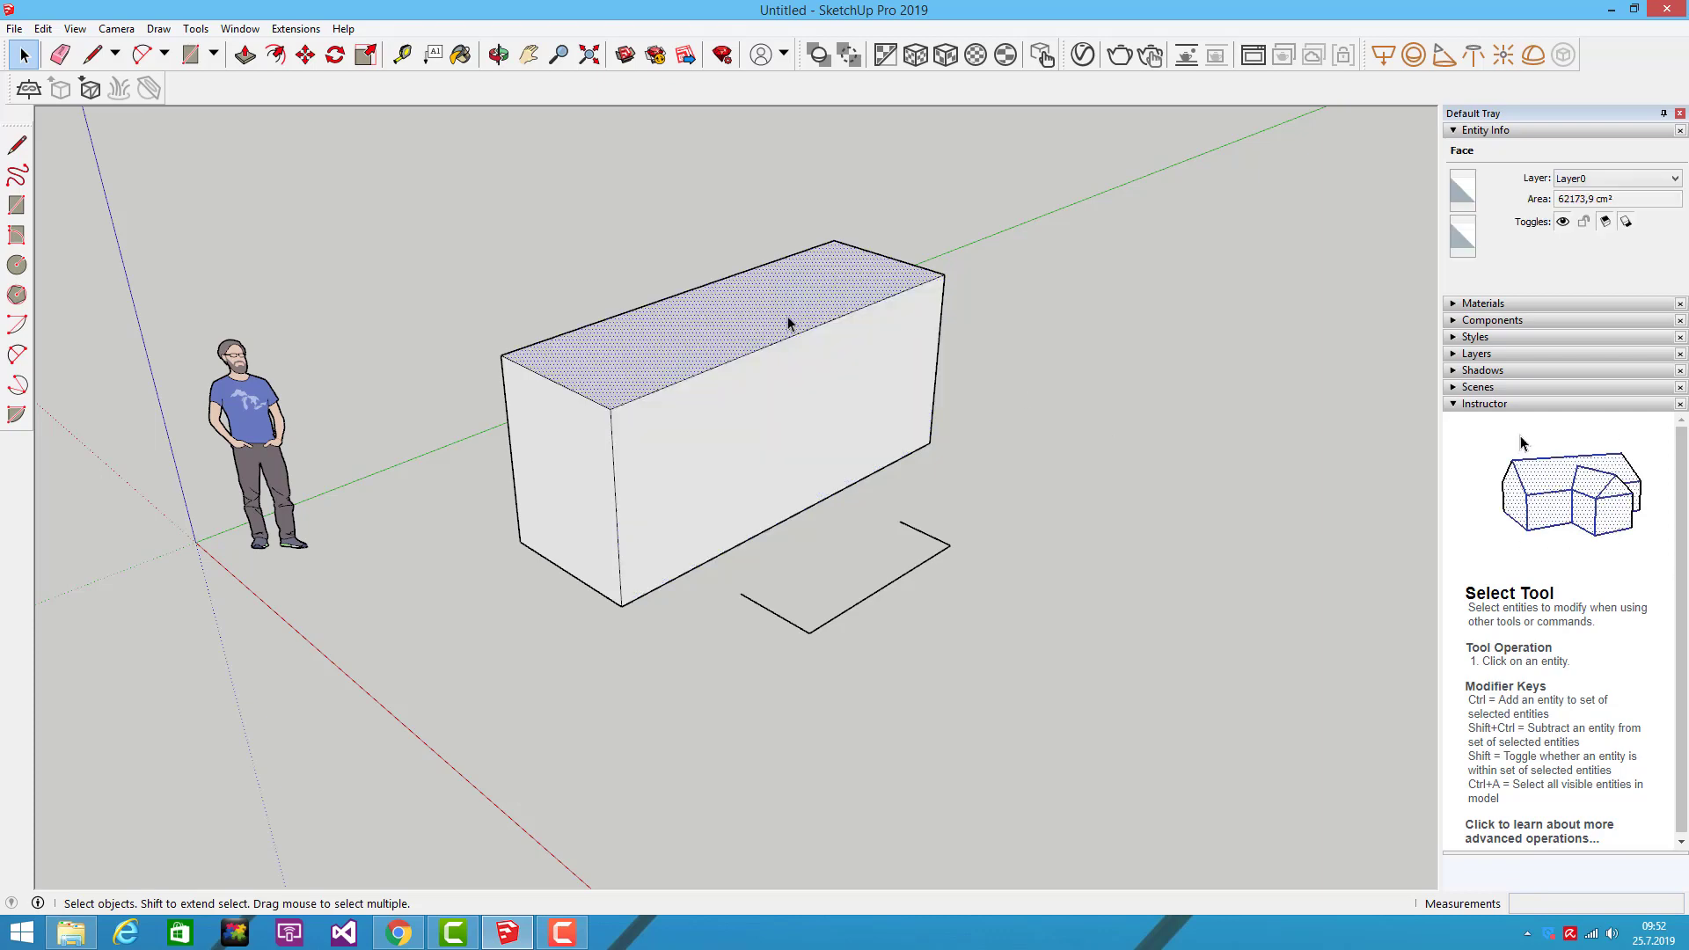
left_click(661, 441)
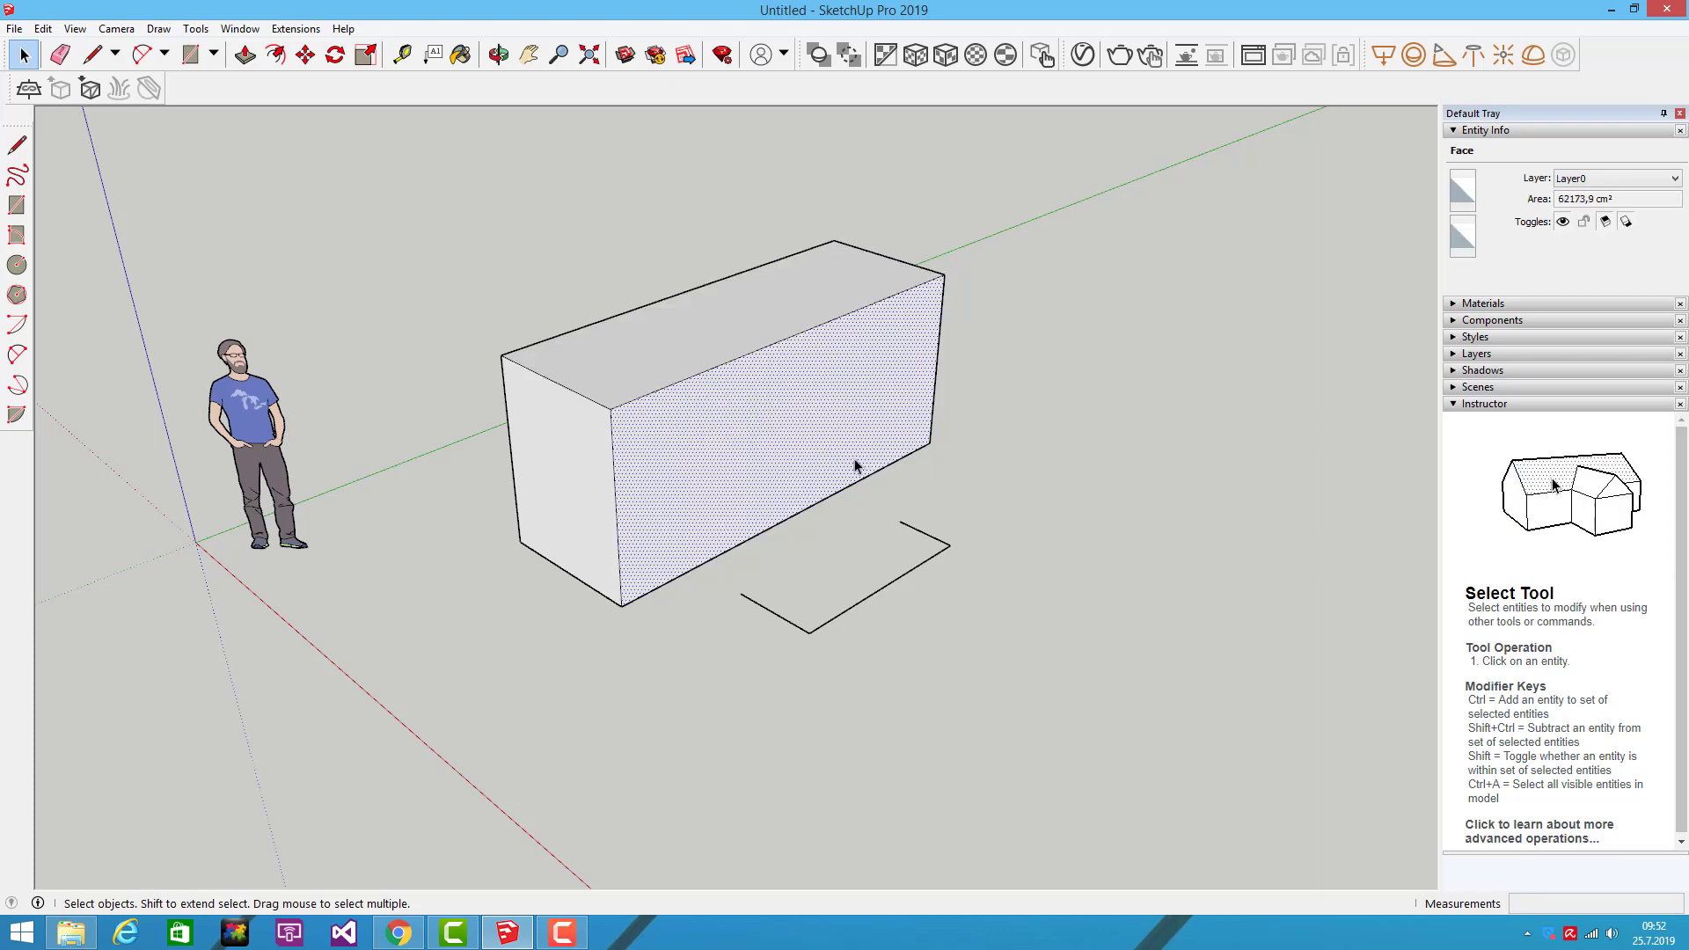
left_click(677, 377)
Step: Select single edges (top-left, long front top, front-left vertical) and the top face individually
left_click(589, 397)
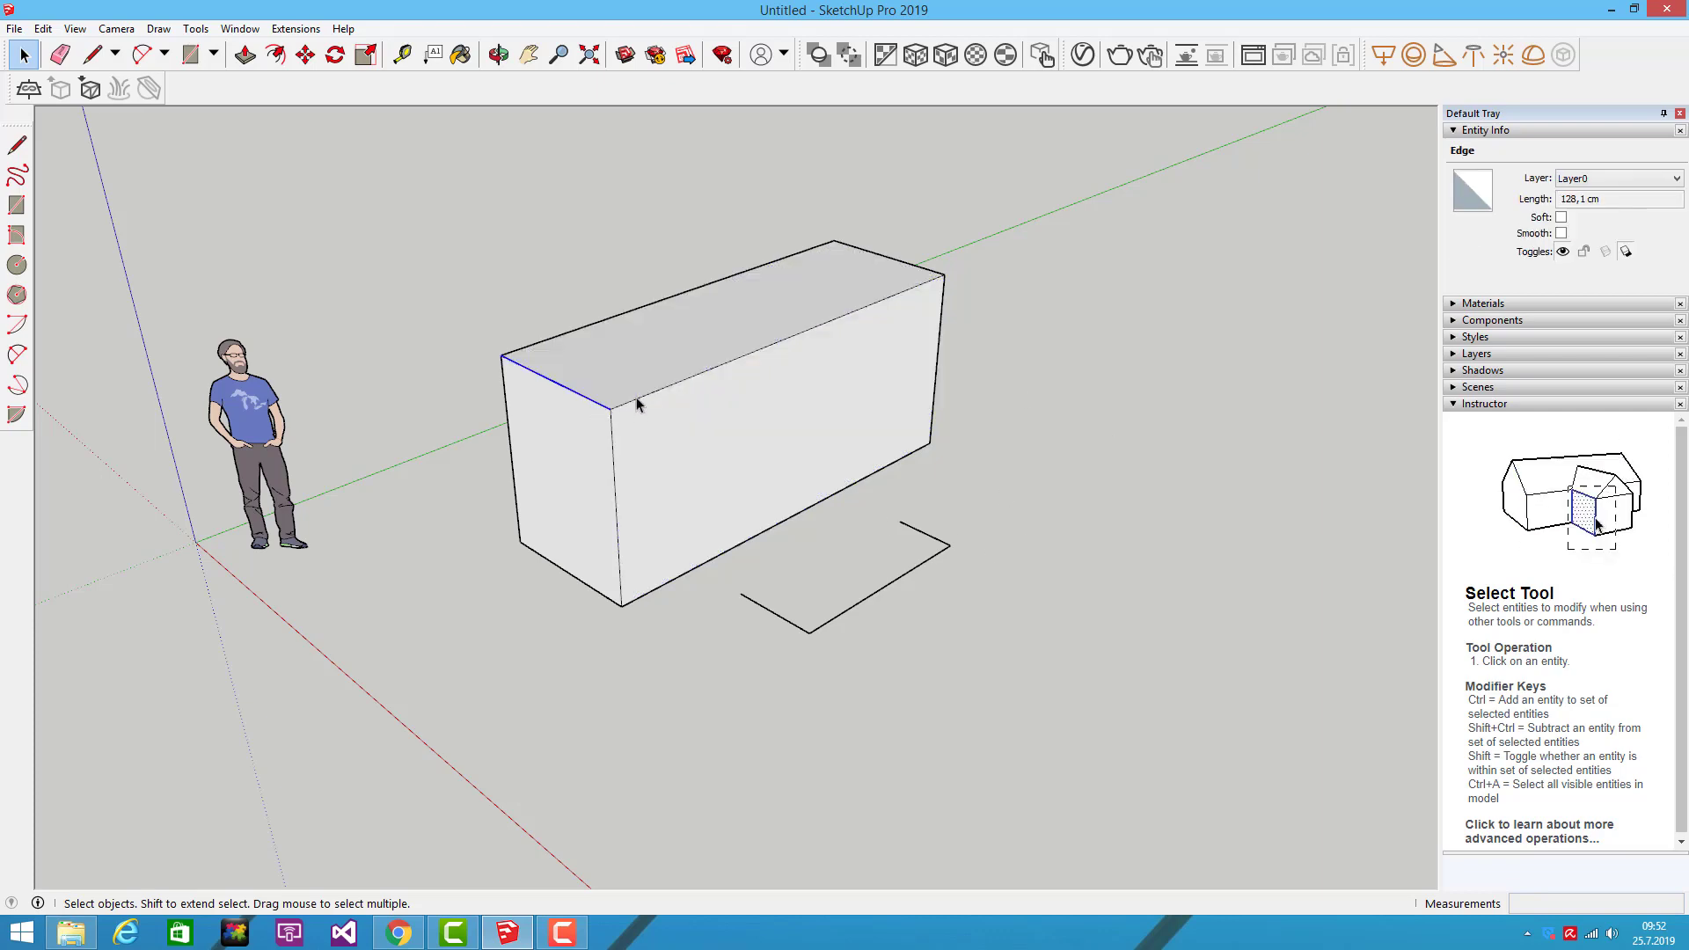
left_click(633, 398)
left_click(613, 435)
left_click(615, 385)
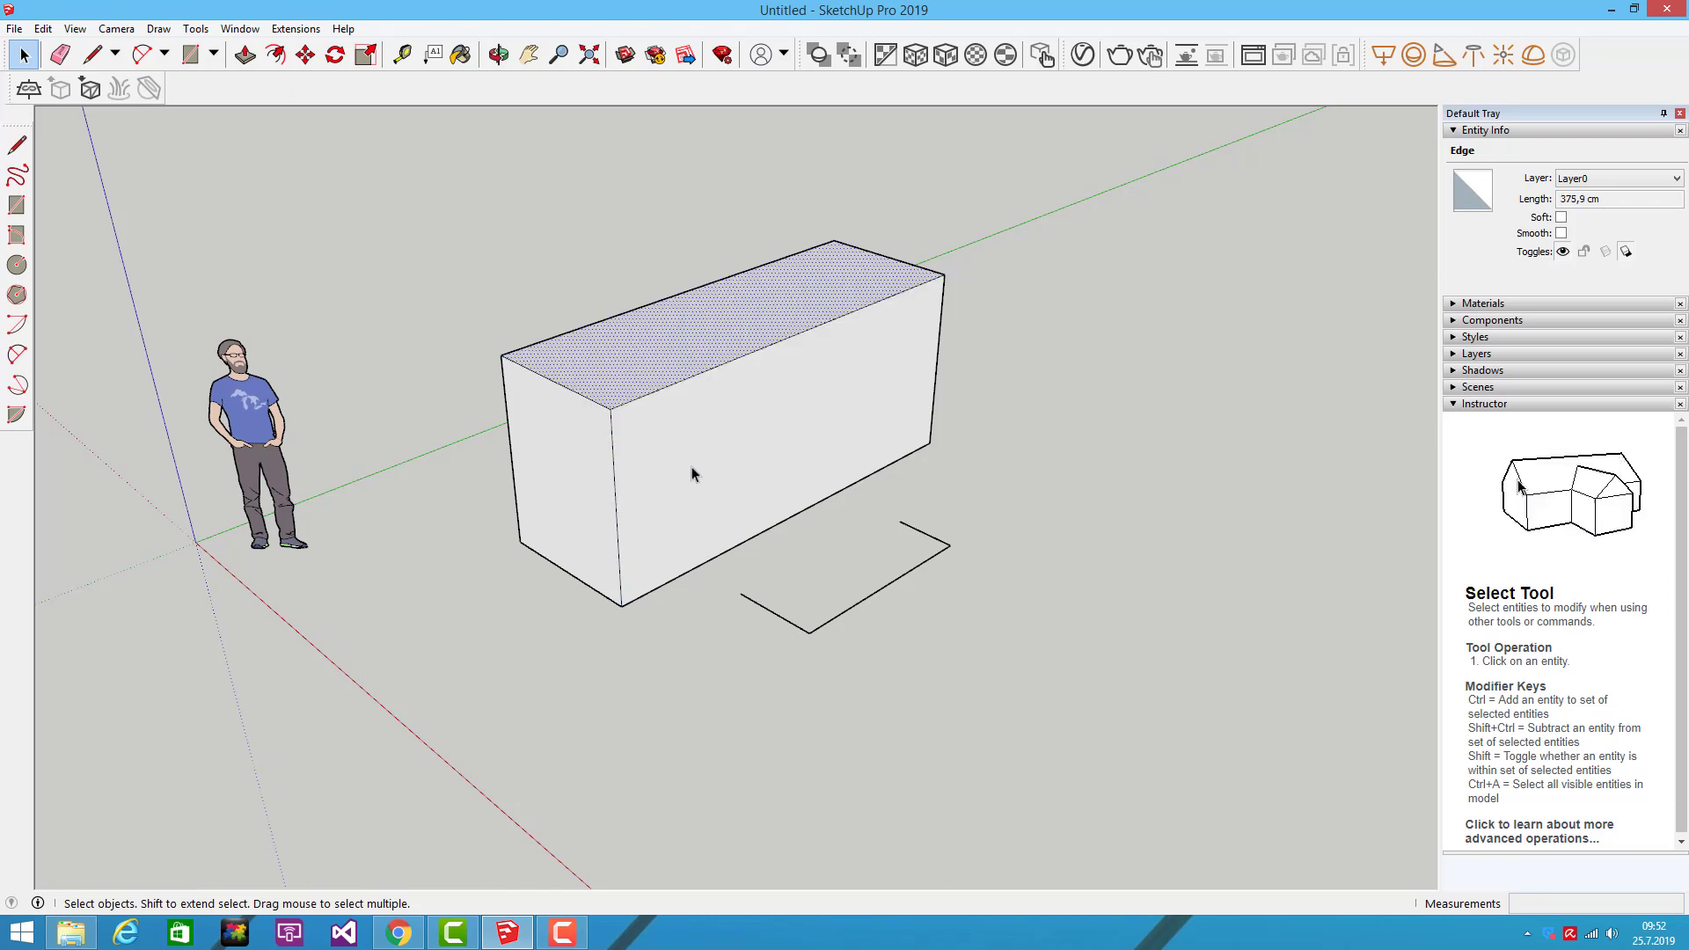
left_click(647, 396)
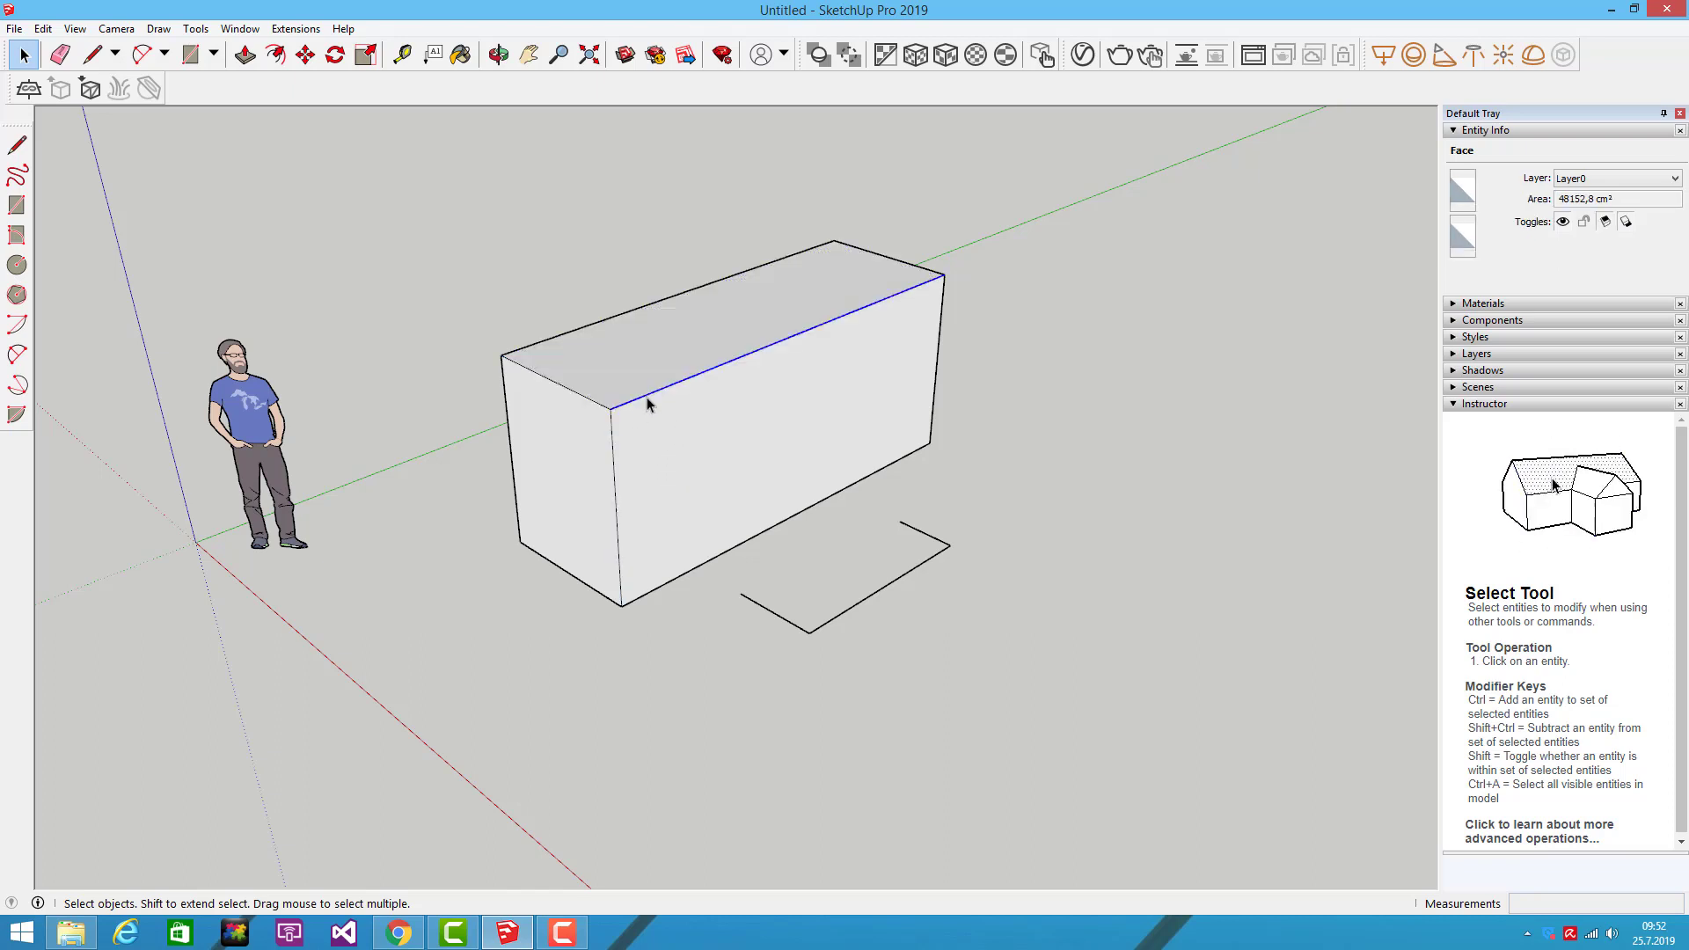
left_click(614, 440)
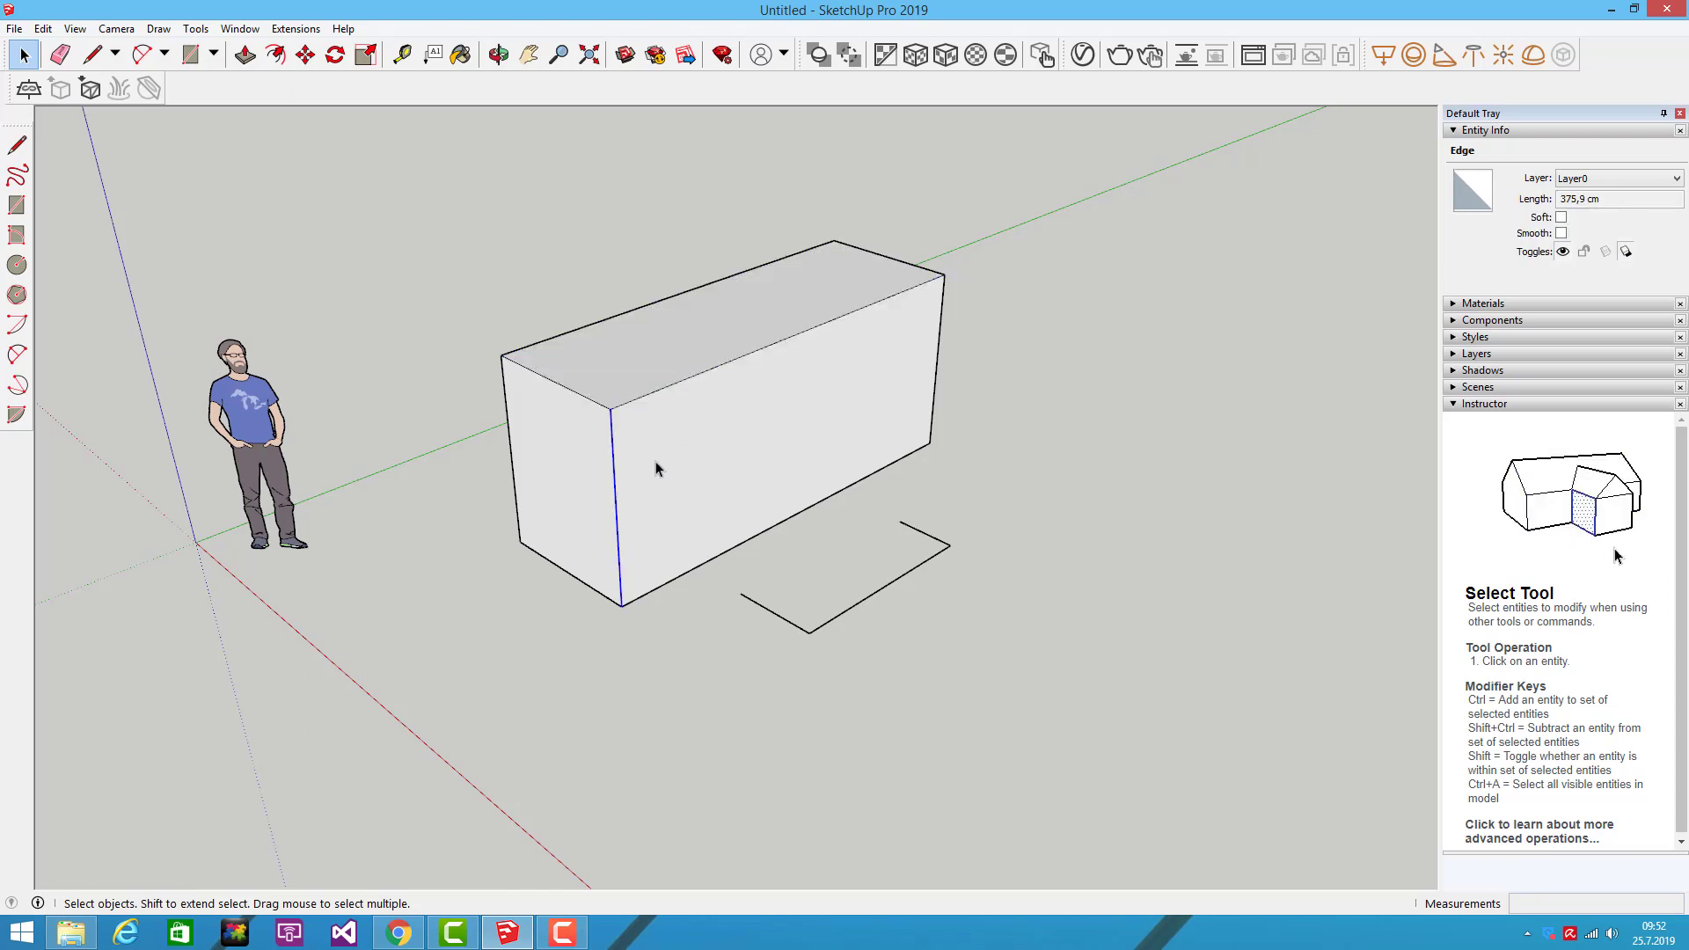
Step: Add the front, top and left end faces plus the top-left edge to the selection, then clear it
left_click(752, 467, "ctrl")
left_click(673, 377, "ctrl")
left_click(588, 448, "ctrl")
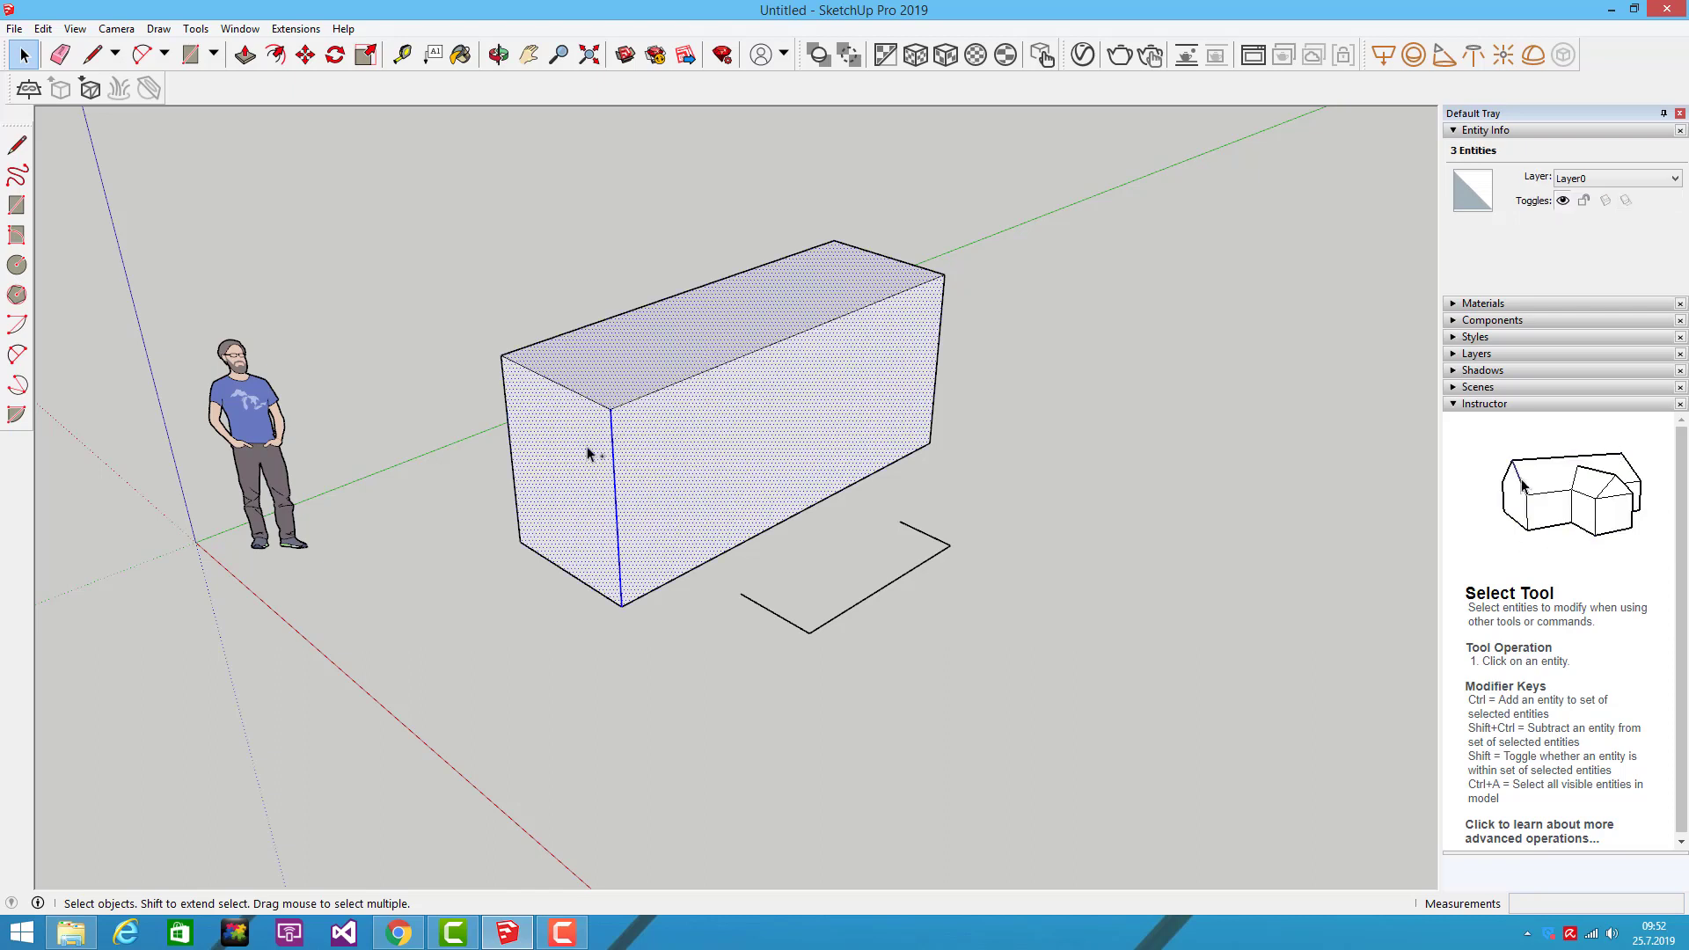
left_click(578, 401, "ctrl")
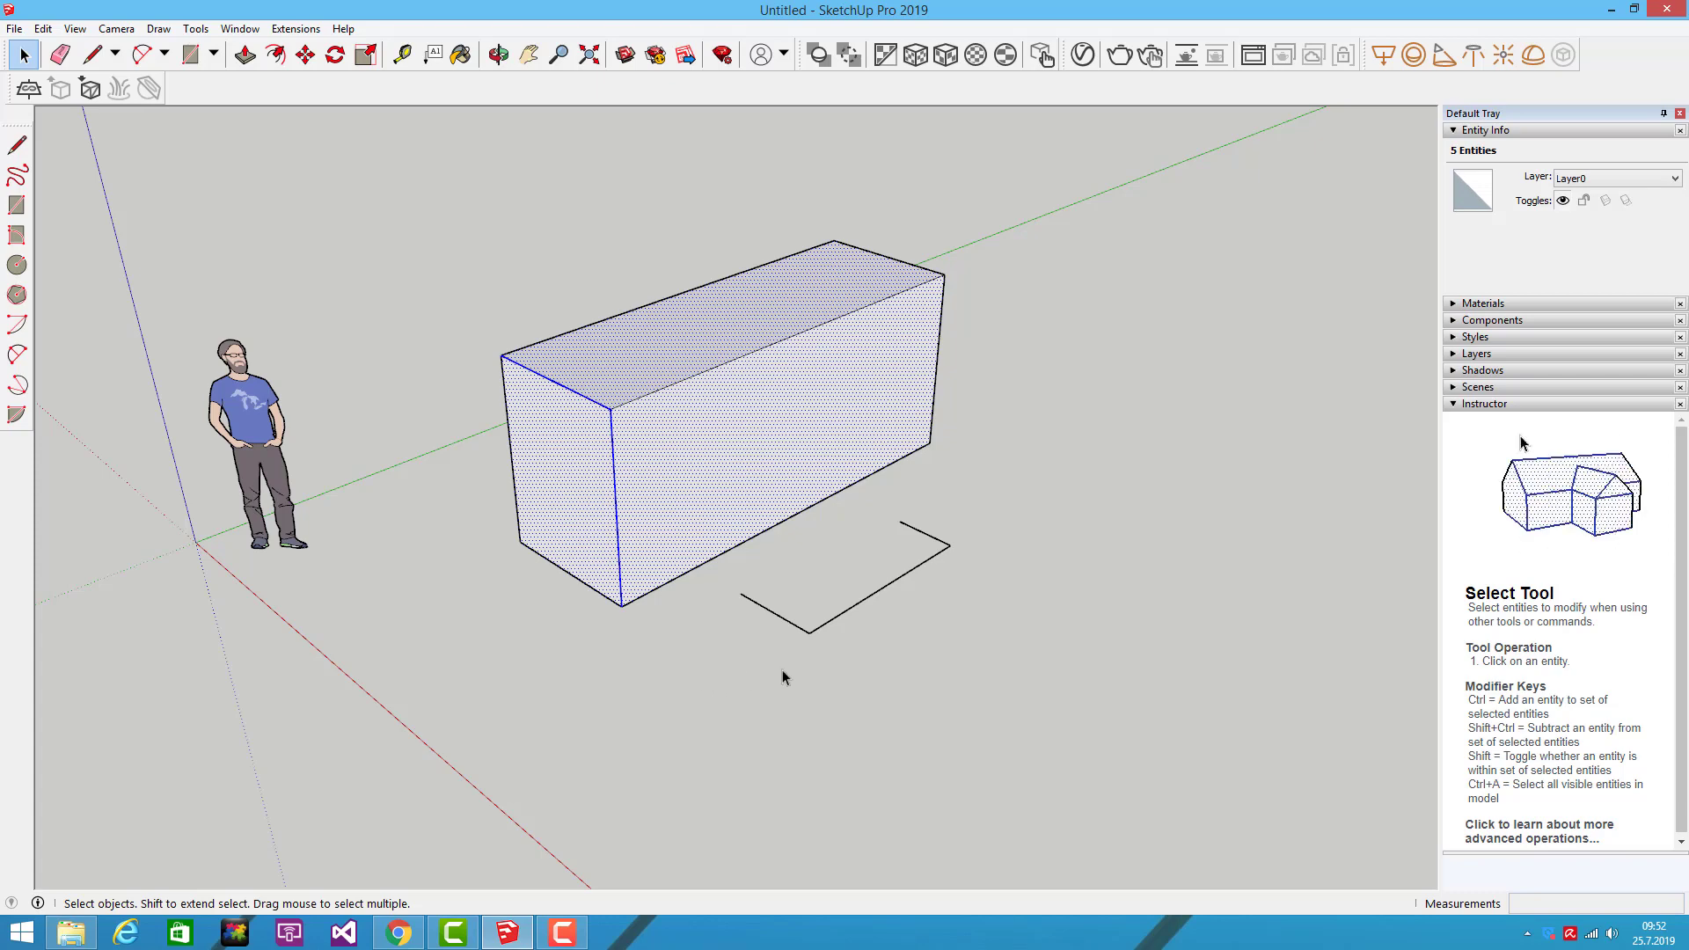
middle_click_drag(783, 677, 686, 675)
left_click(686, 674)
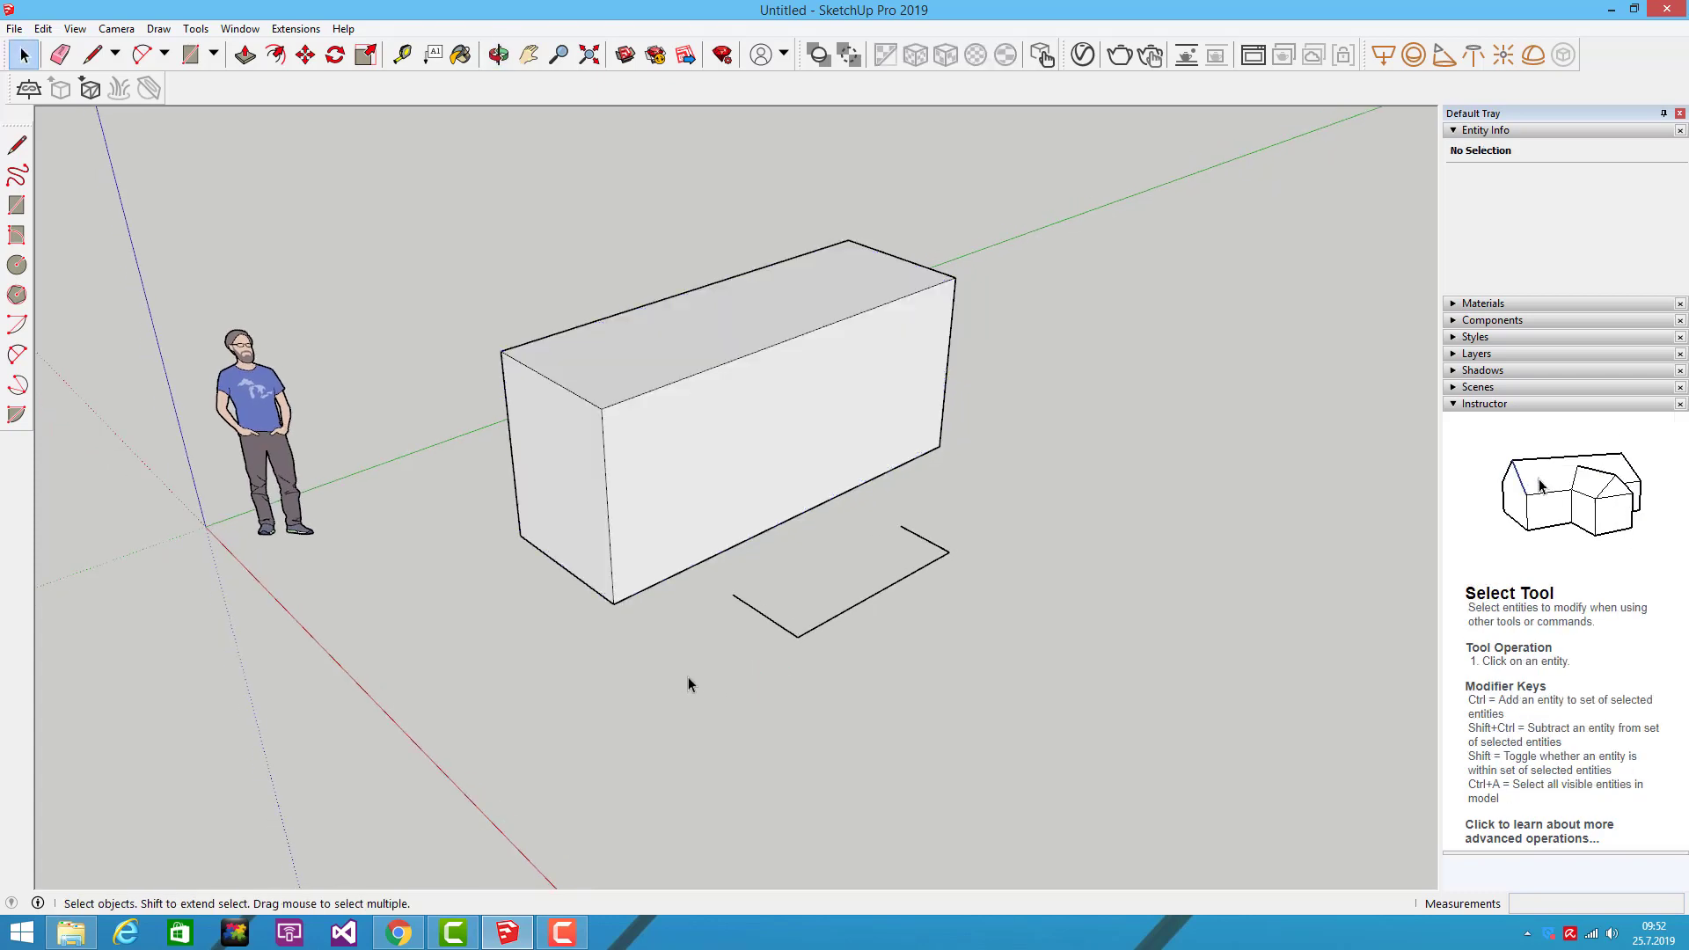
middle_click_drag(778, 704, 728, 709)
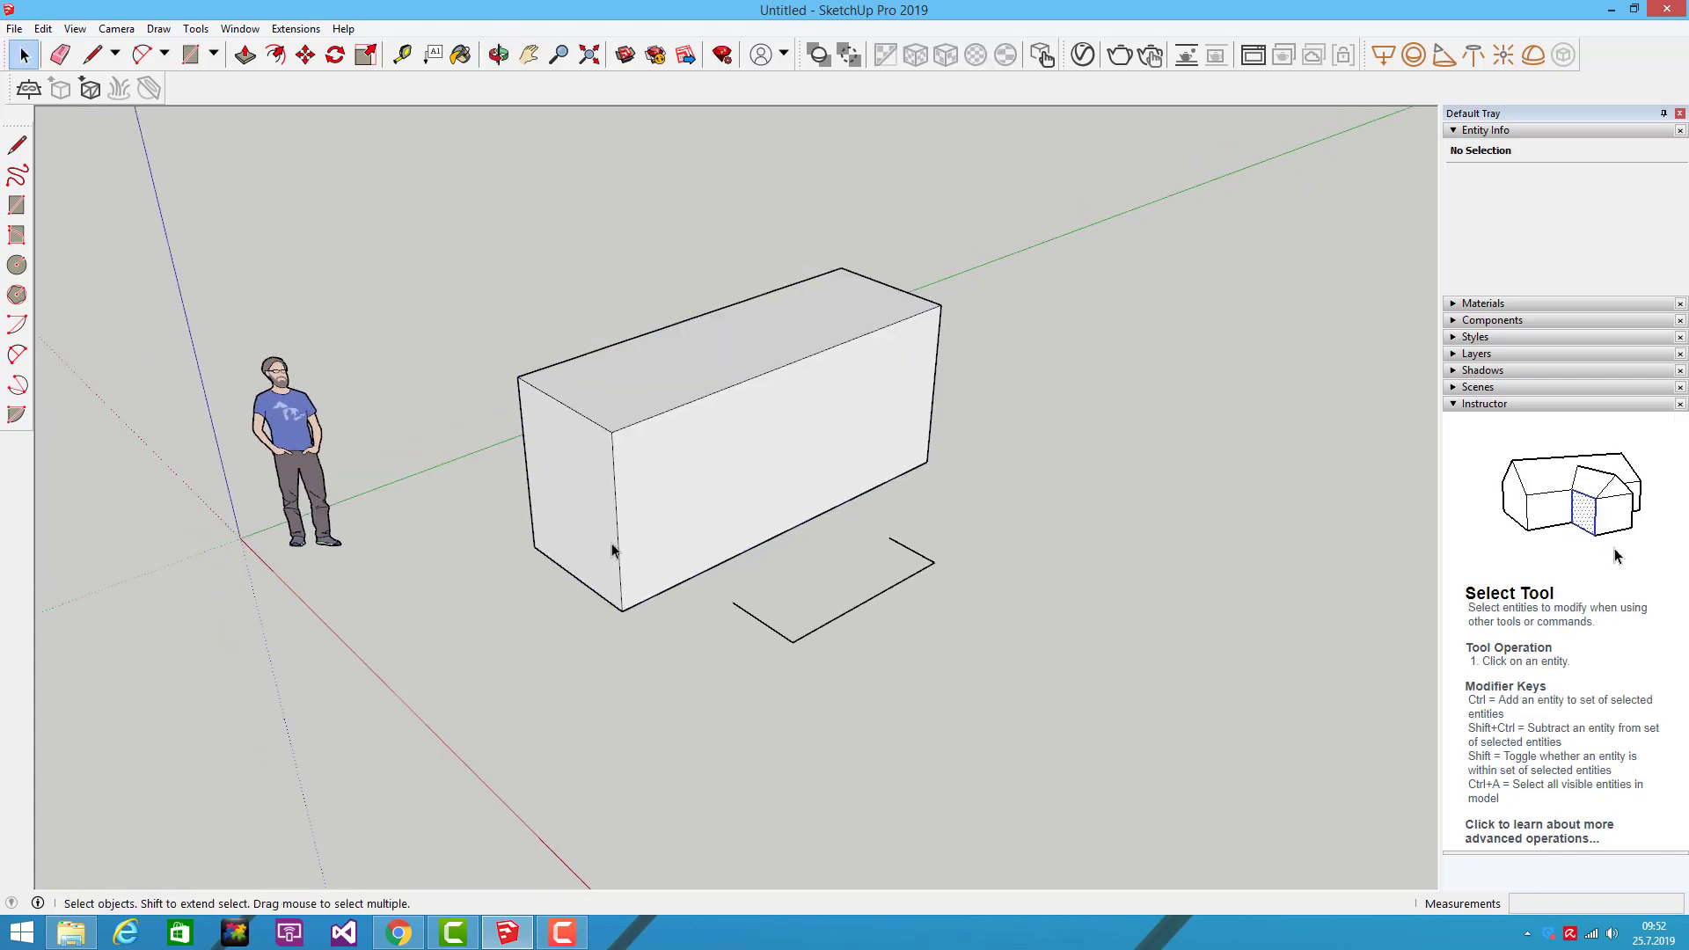
left_click_drag(377, 138, 1043, 697)
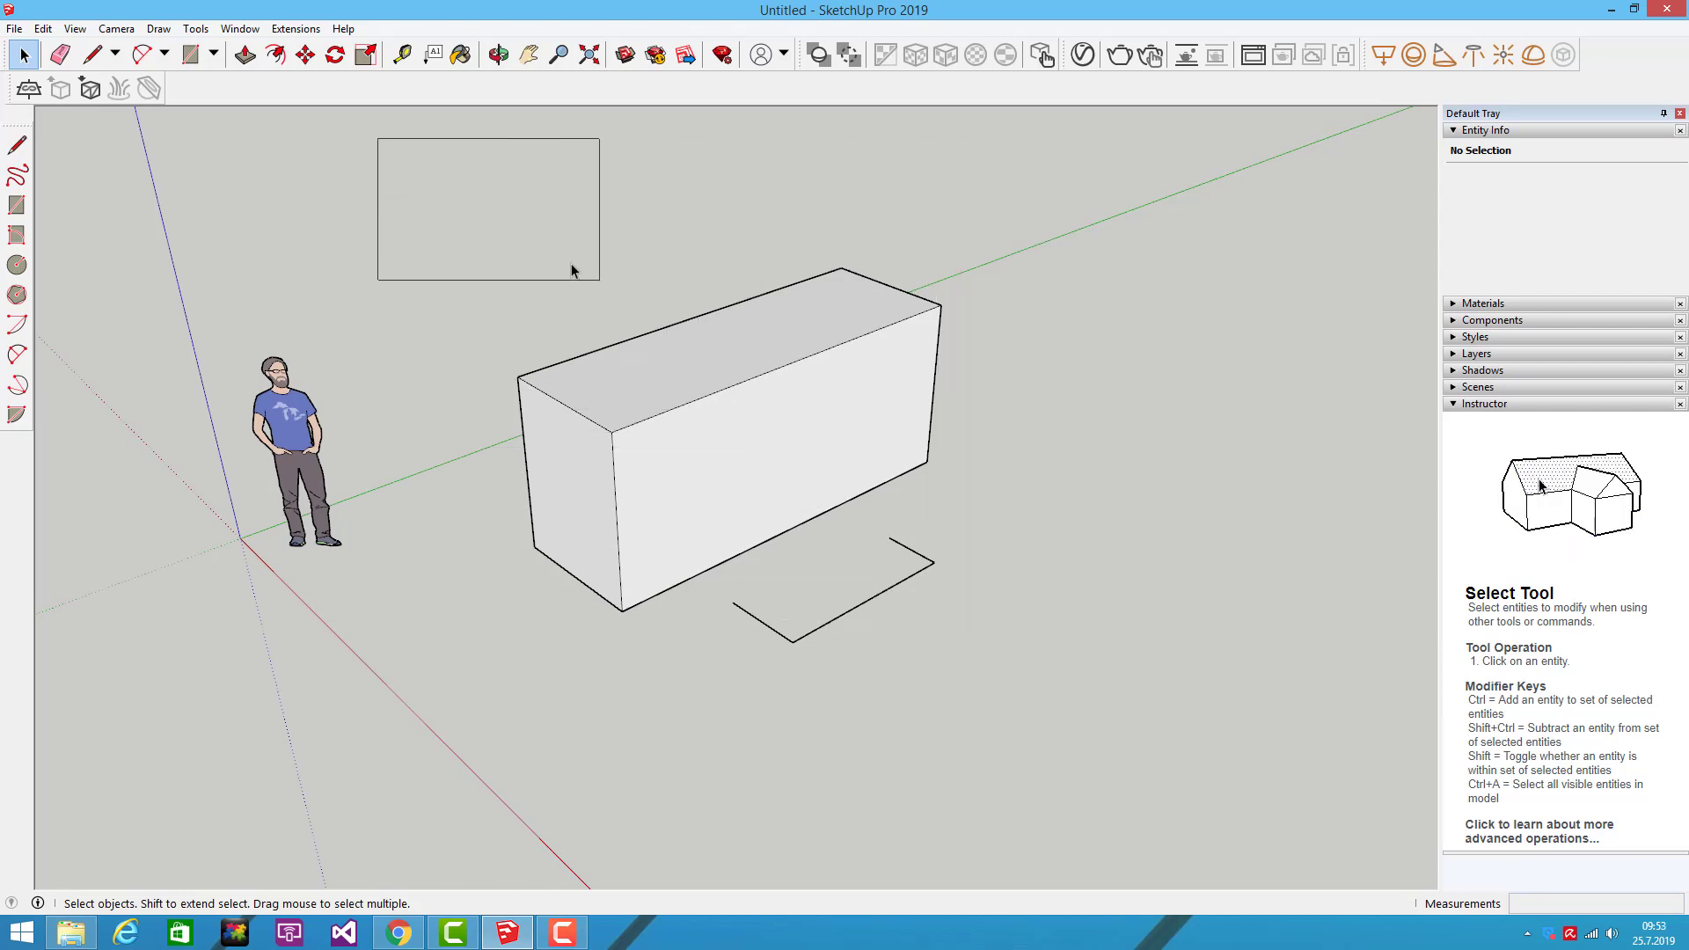
left_click_drag(1043, 697, 563, 265)
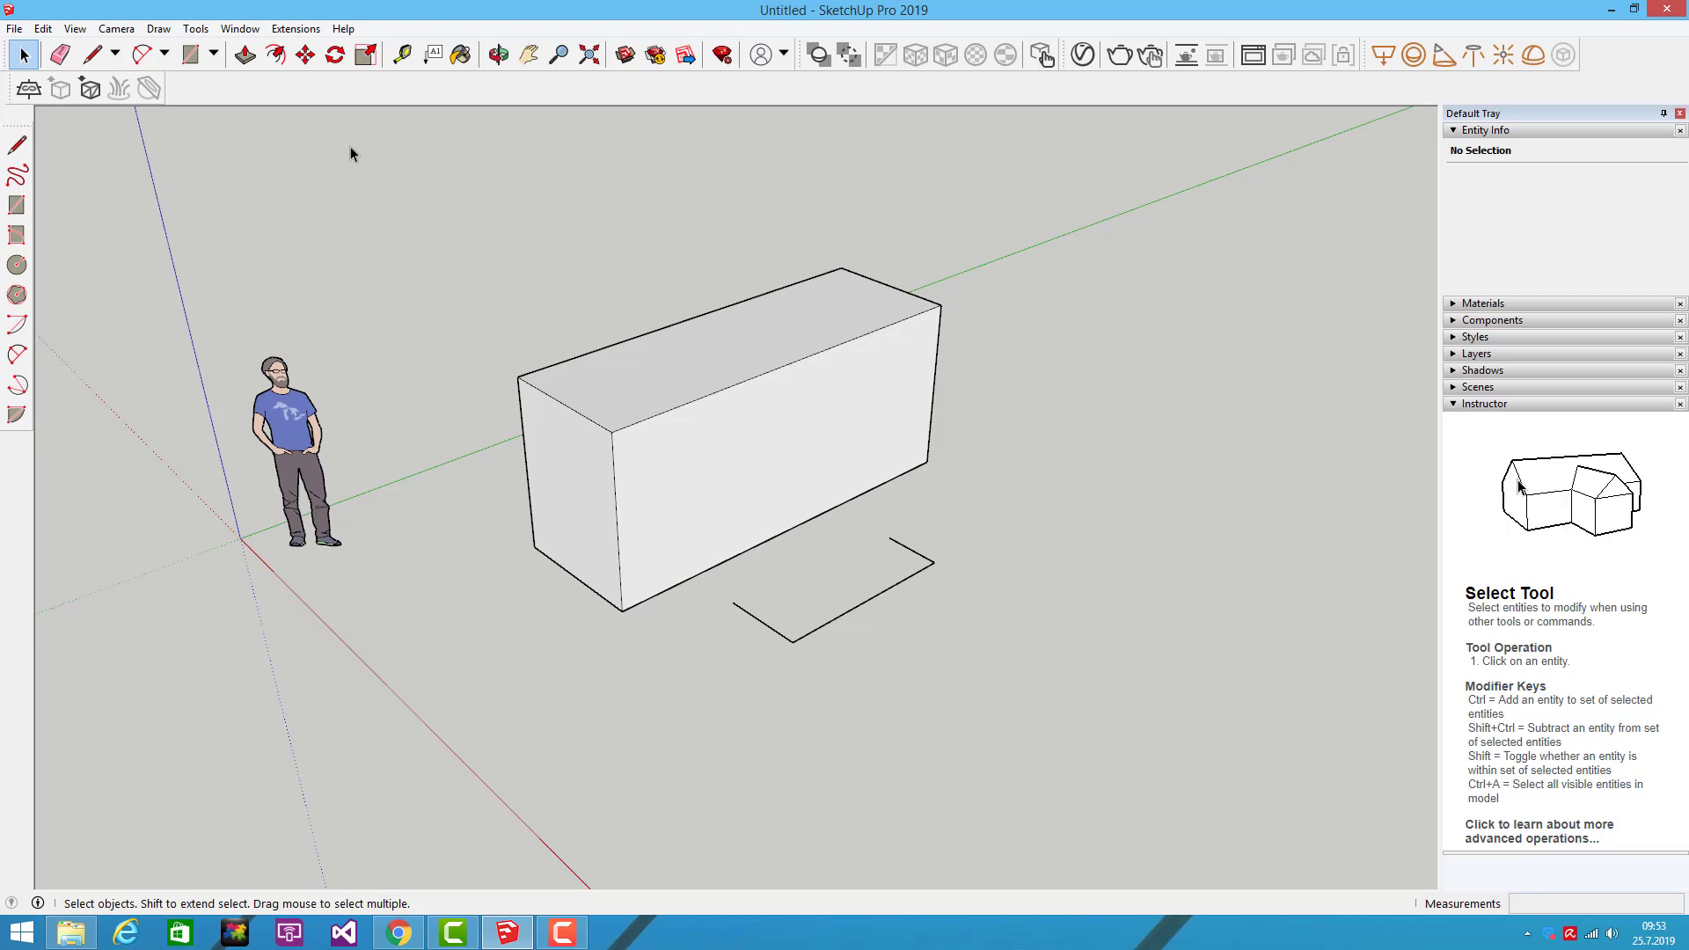
mouse_move(349, 146)
left_mouse_down()
mouse_move(693, 642)
mouse_move(433, 331)
mouse_move(741, 576)
mouse_move(767, 716)
mouse_move(822, 305)
mouse_move(560, 143)
mouse_move(720, 689)
left_mouse_up()
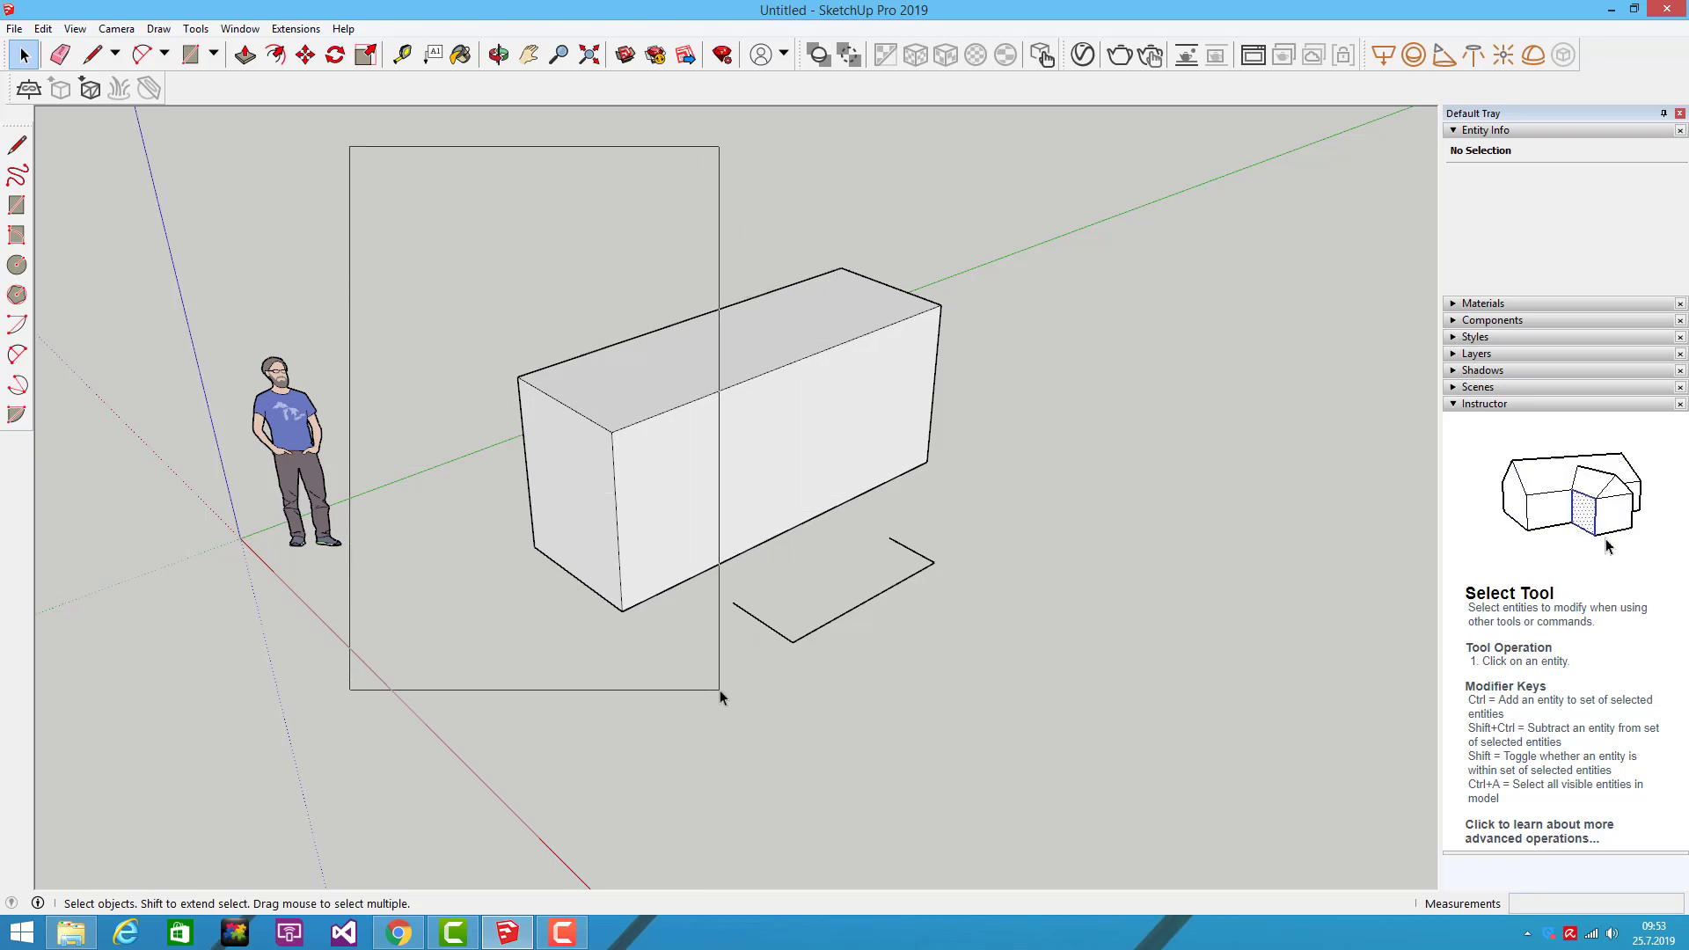
mouse_move(720, 689)
left_mouse_down()
mouse_move(684, 414)
mouse_move(894, 331)
mouse_move(682, 414)
mouse_move(699, 698)
mouse_move(720, 726)
mouse_move(614, 589)
mouse_move(530, 435)
mouse_move(577, 392)
mouse_move(596, 603)
mouse_move(595, 587)
mouse_move(743, 740)
left_mouse_up()
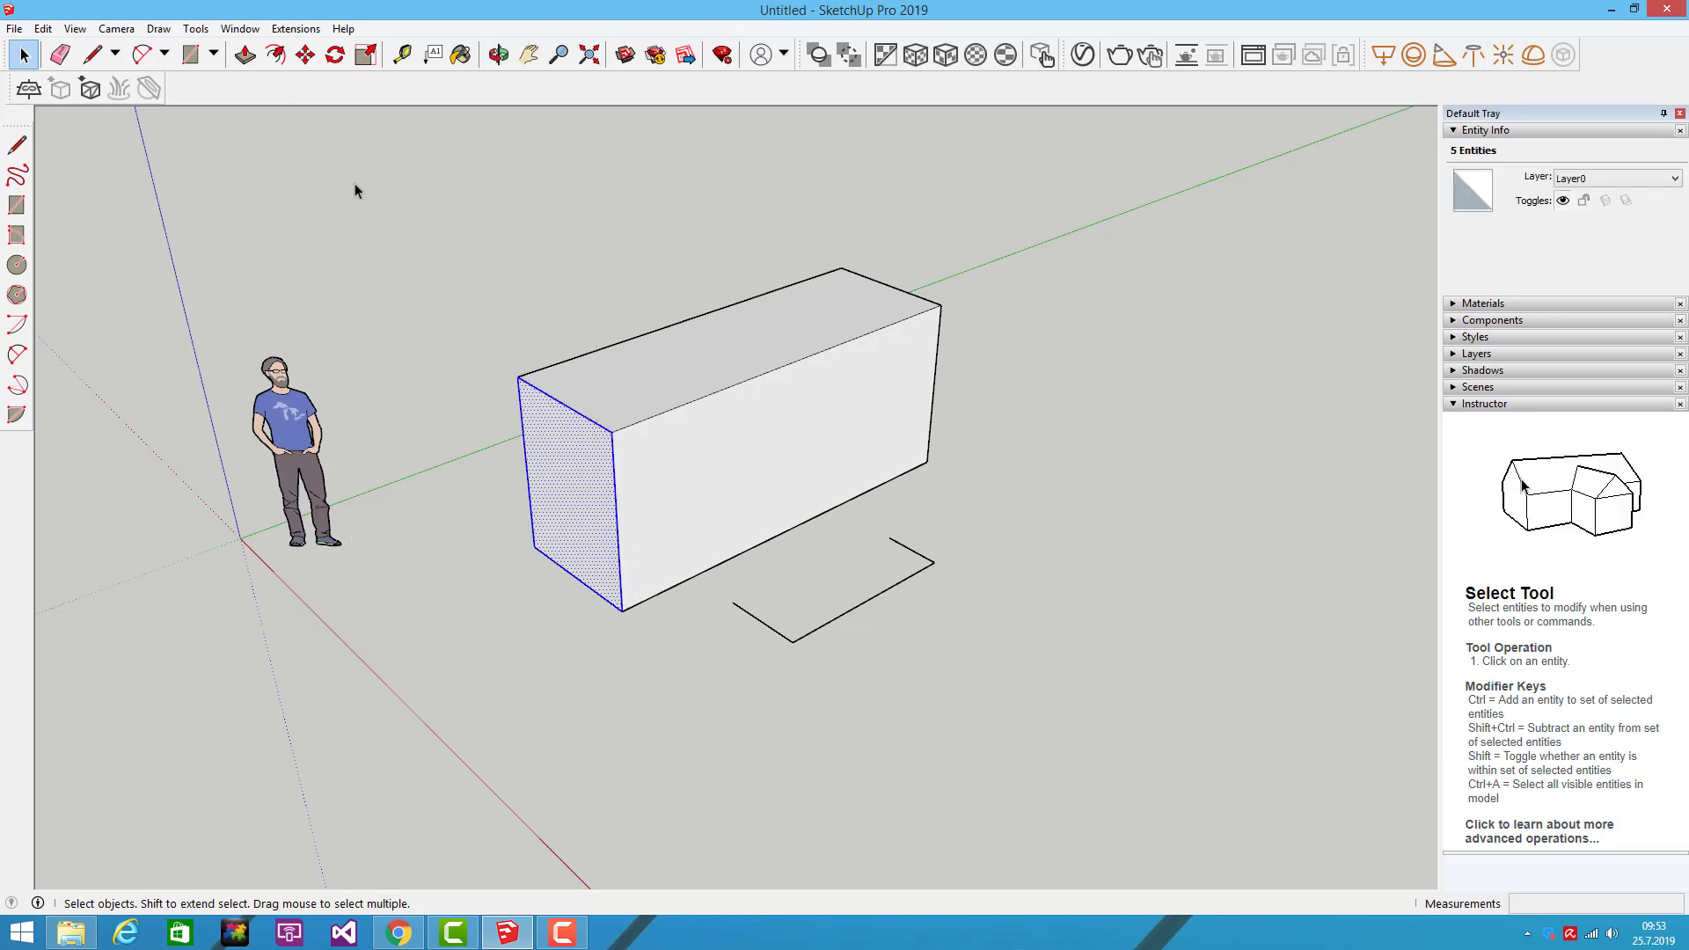
mouse_move(348, 171)
left_mouse_down()
mouse_move(733, 679)
mouse_move(727, 719)
left_mouse_up()
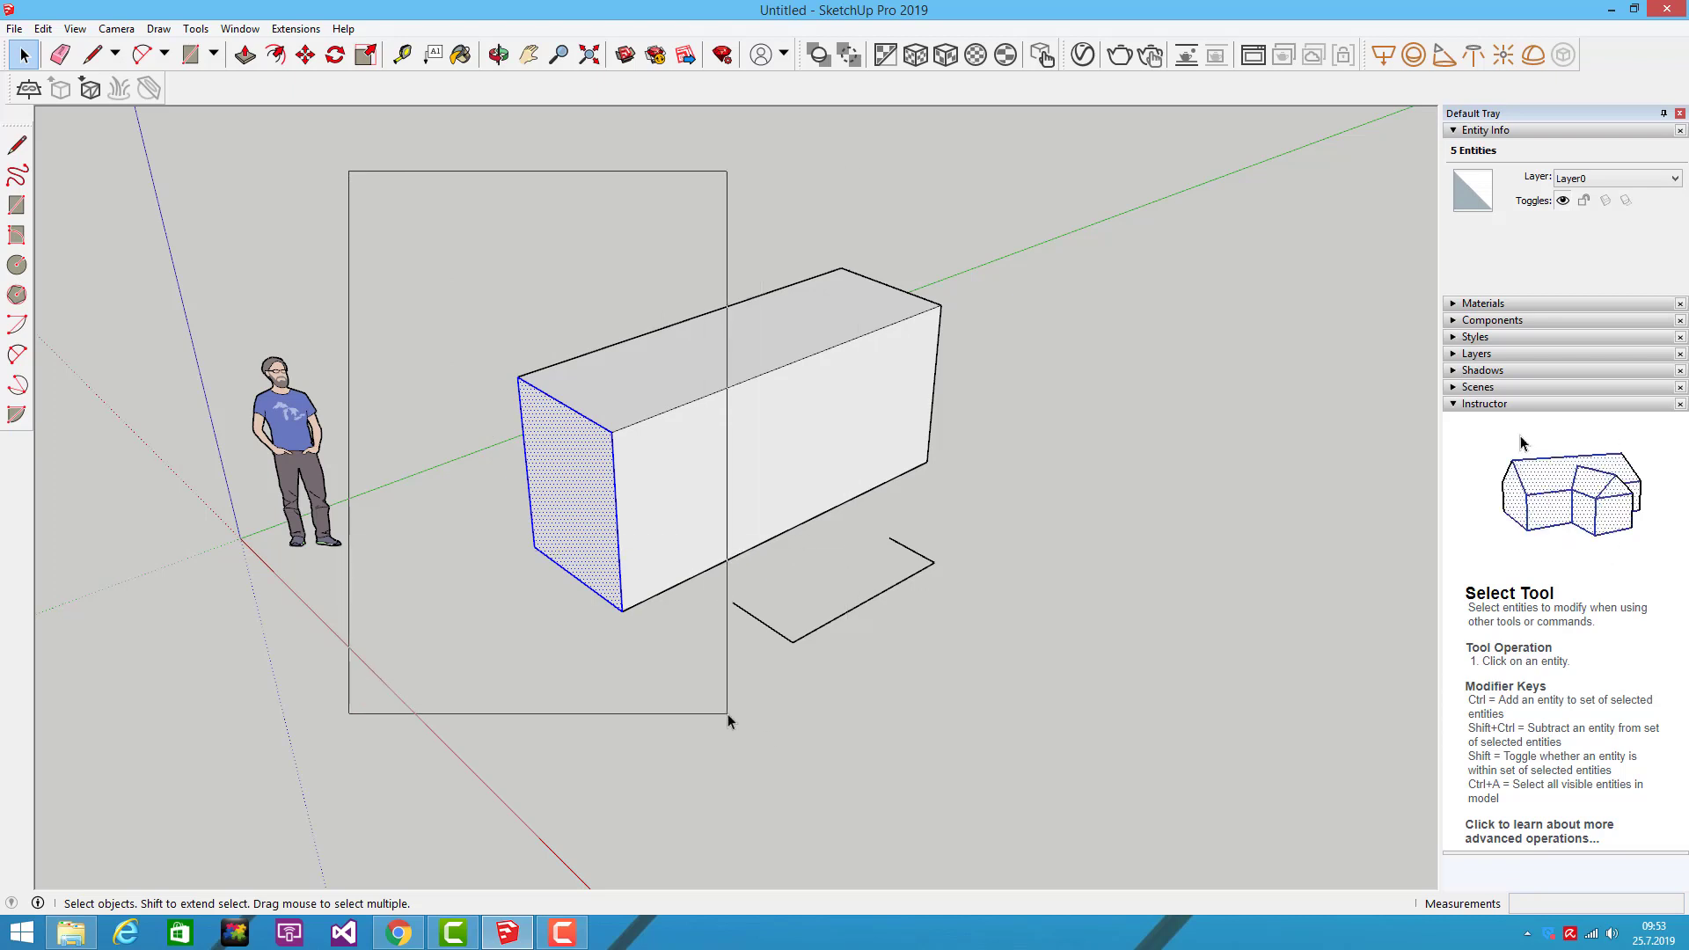
left_click_drag(727, 714, 536, 308)
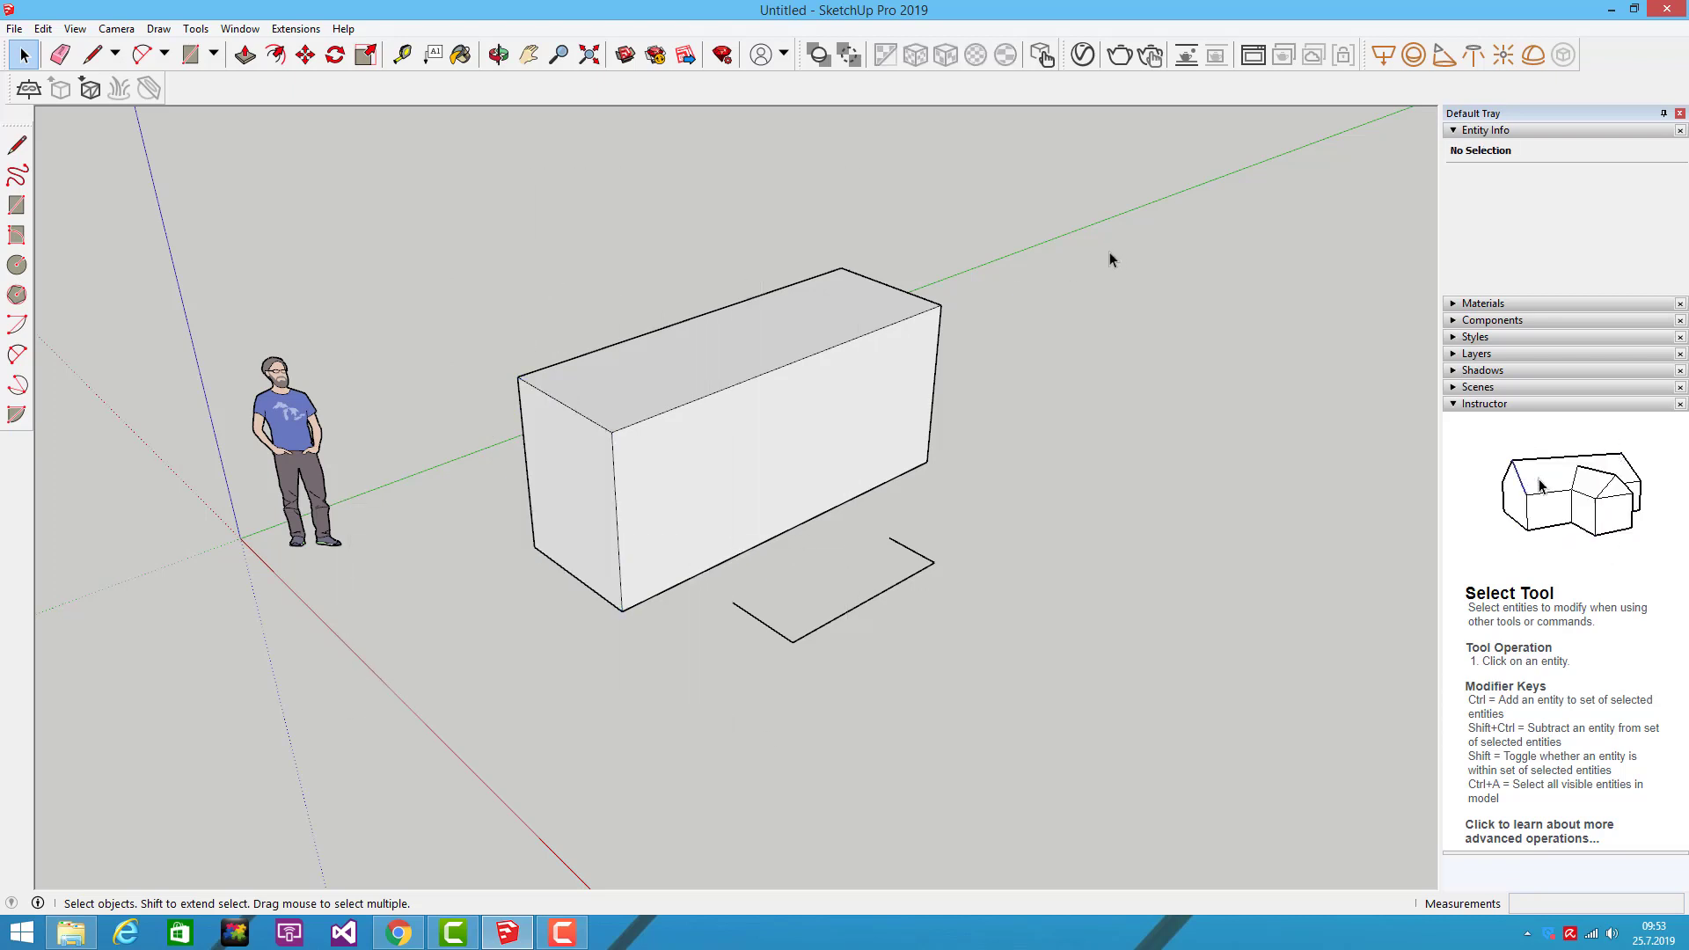
left_click_drag(1142, 131, 950, 345)
left_click_drag(753, 576, 814, 568)
left_click_drag(810, 420, 762, 595)
left_click_drag(767, 587, 789, 594)
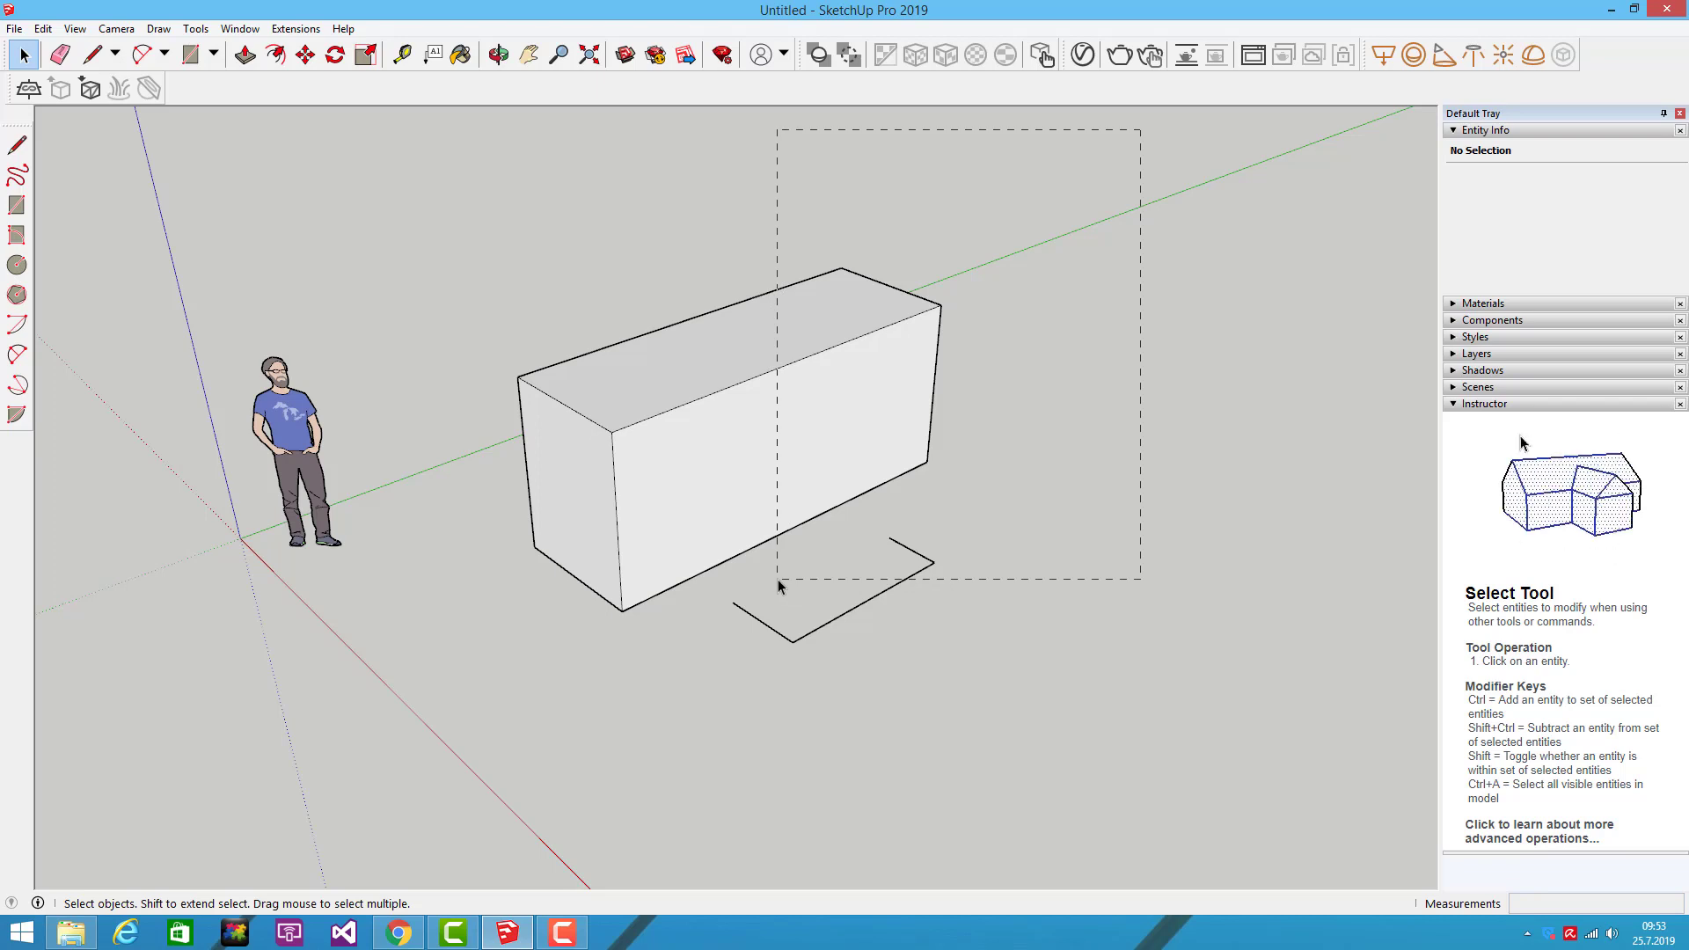
left_click_drag(778, 579, 778, 578)
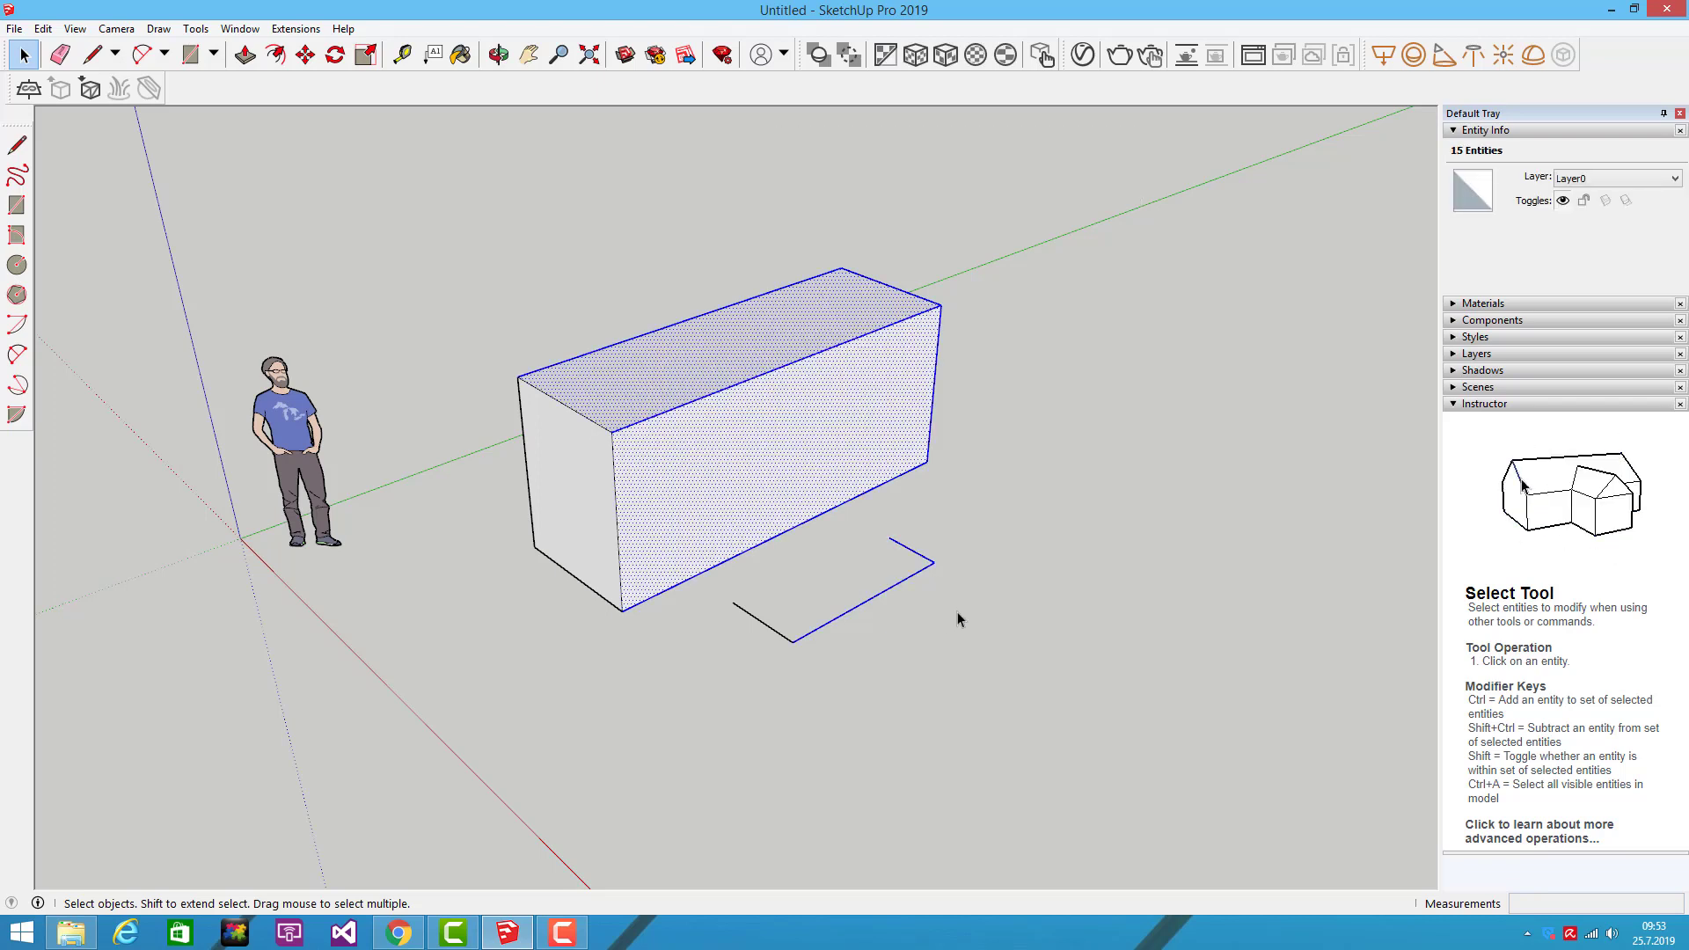
left_click(743, 785)
mouse_move(743, 785)
middle_mouse_down()
mouse_move(695, 682)
mouse_move(695, 581)
mouse_move(1090, 471)
middle_mouse_up()
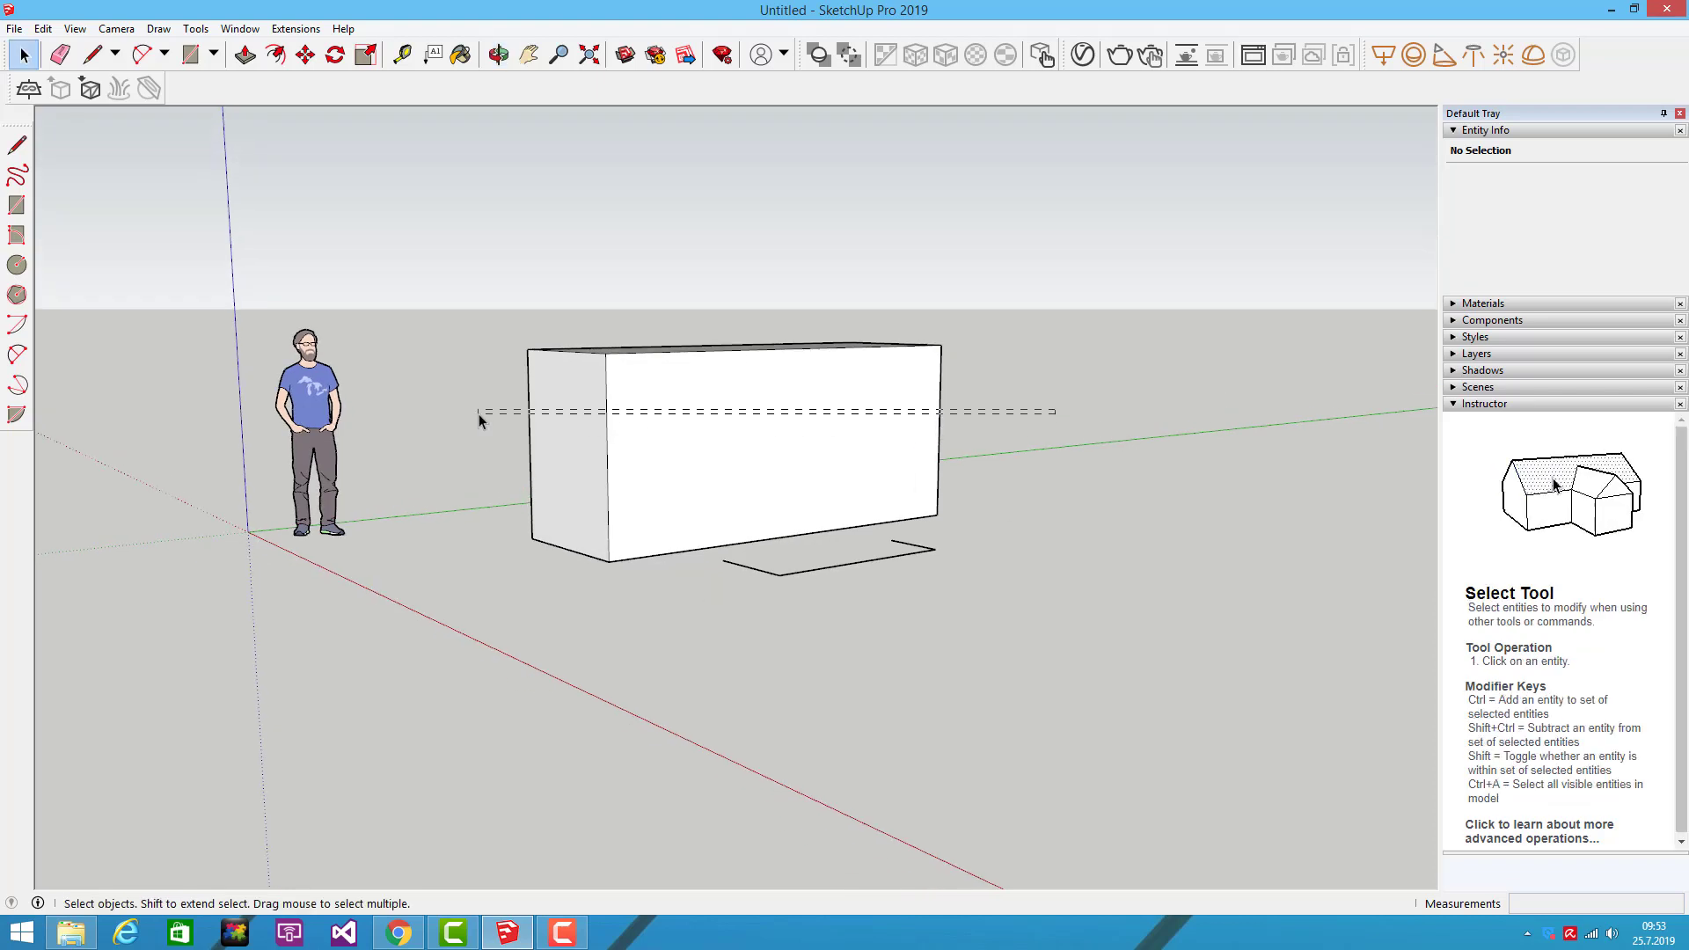
left_click_drag(483, 420, 483, 420)
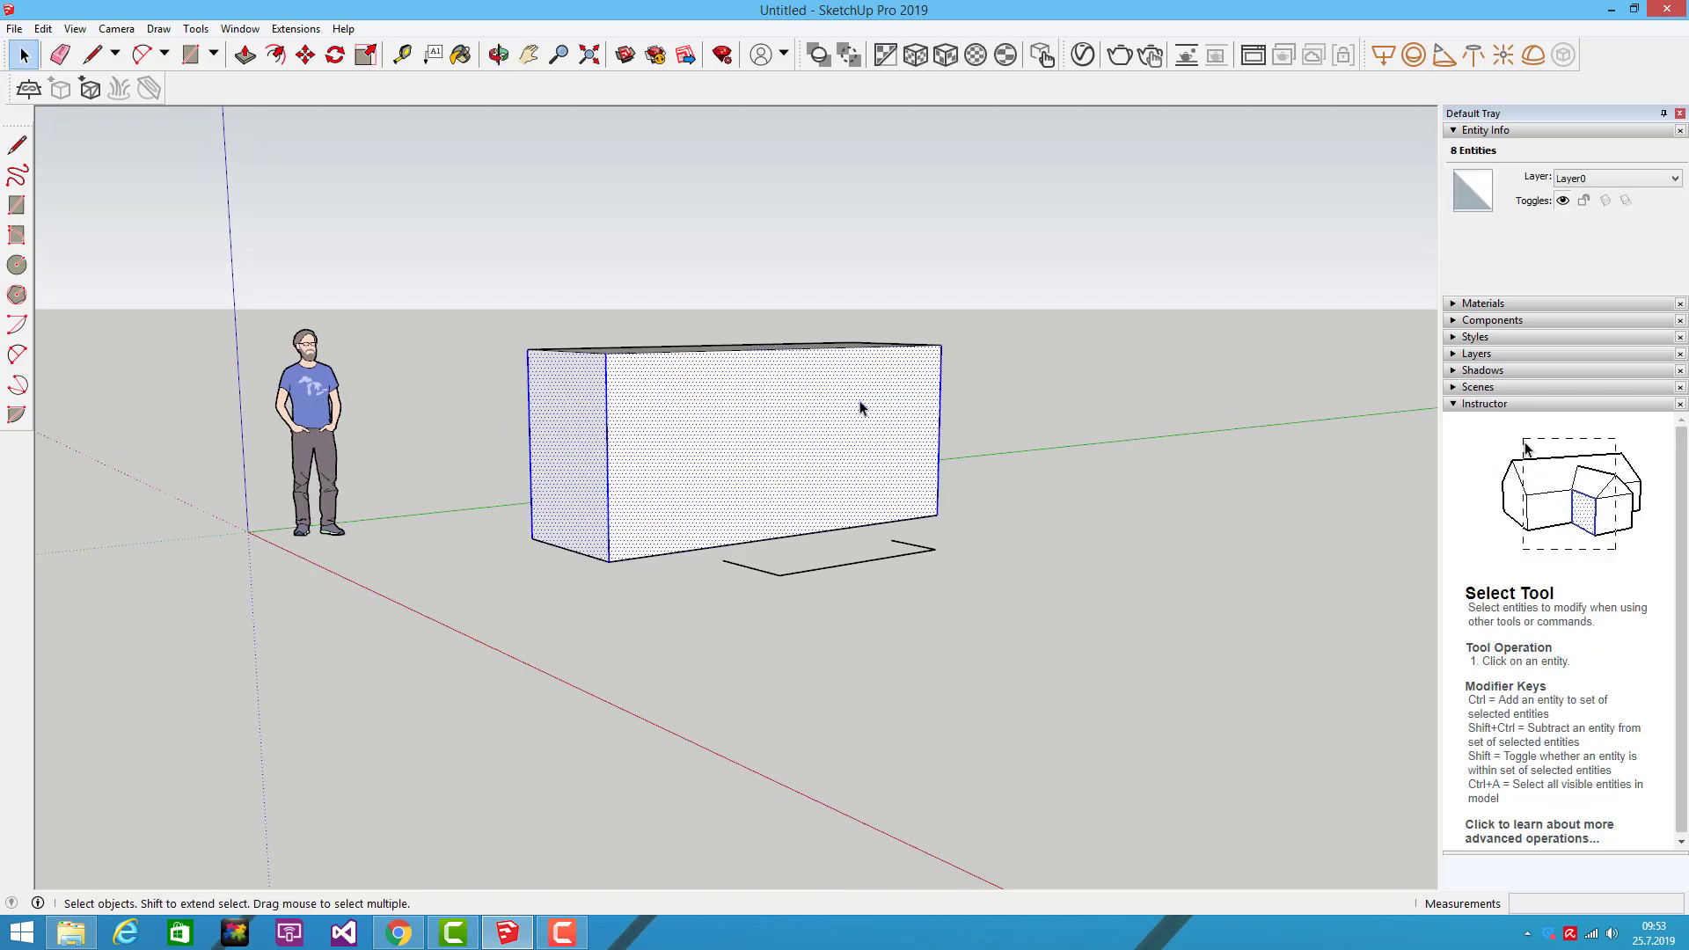
mouse_move(967, 403)
middle_mouse_down()
mouse_move(800, 457)
mouse_move(219, 441)
mouse_move(1172, 472)
mouse_move(584, 493)
mouse_move(988, 536)
mouse_move(927, 554)
mouse_move(1074, 554)
mouse_move(1080, 519)
mouse_move(878, 528)
mouse_move(520, 430)
middle_mouse_up()
left_click(520, 430)
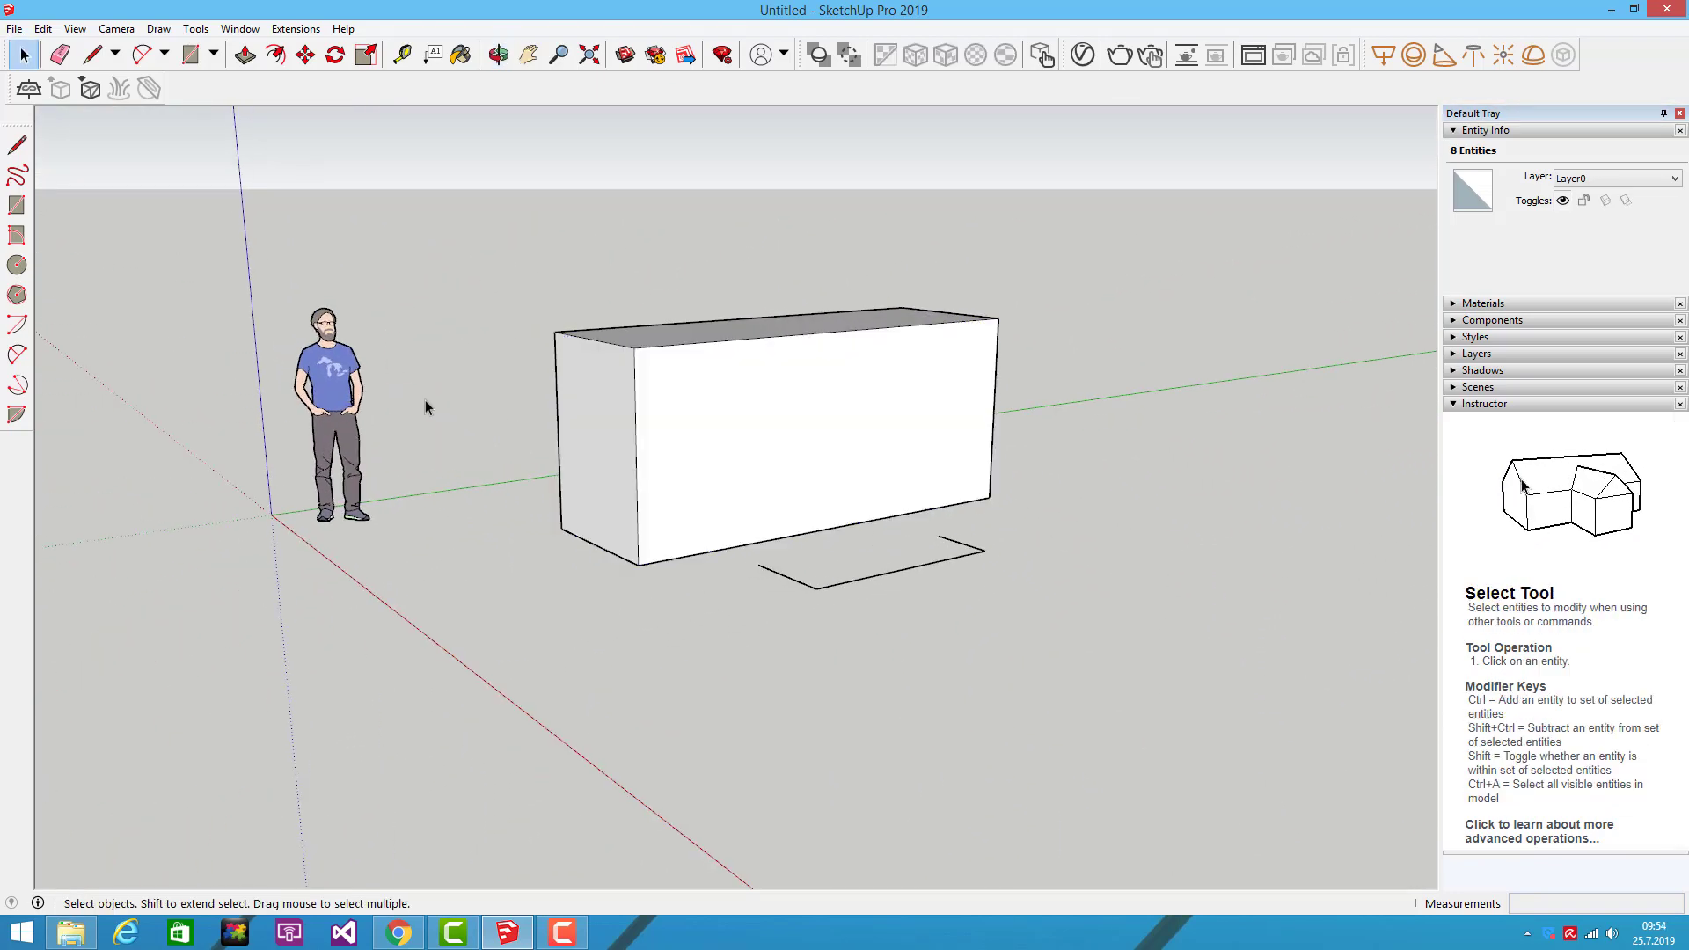
mouse_move(425, 399)
left_mouse_down()
mouse_move(791, 442)
mouse_move(1050, 409)
left_mouse_up()
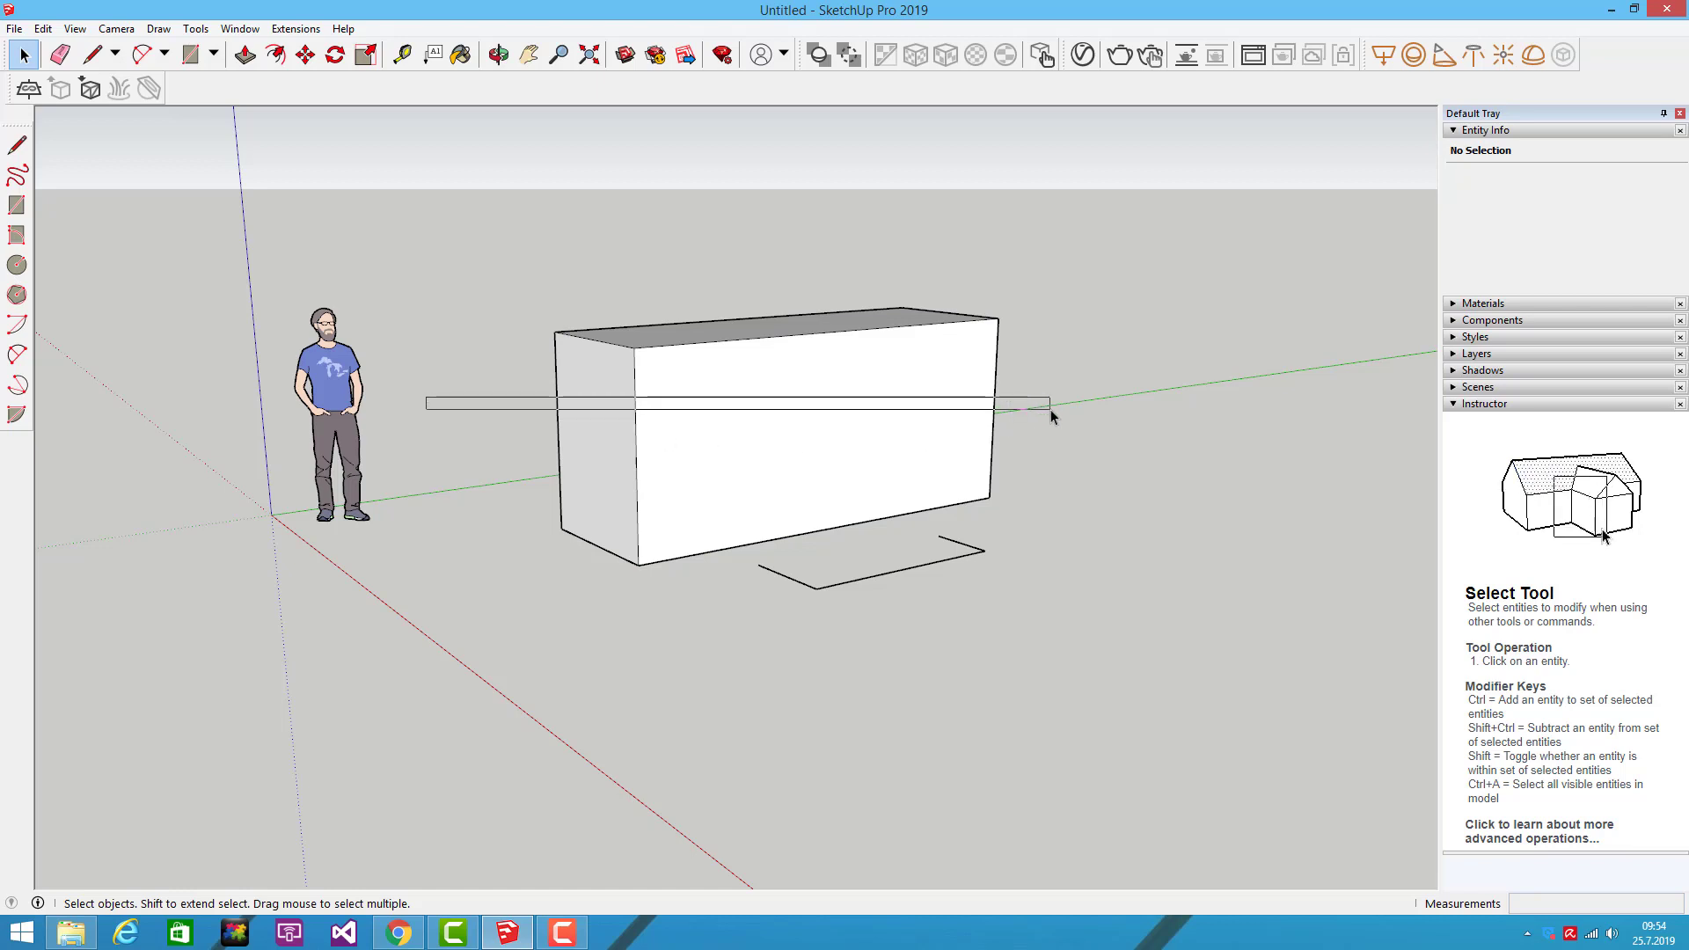
mouse_move(651, 554)
middle_mouse_down()
mouse_move(777, 577)
mouse_move(890, 510)
mouse_move(499, 376)
middle_mouse_up()
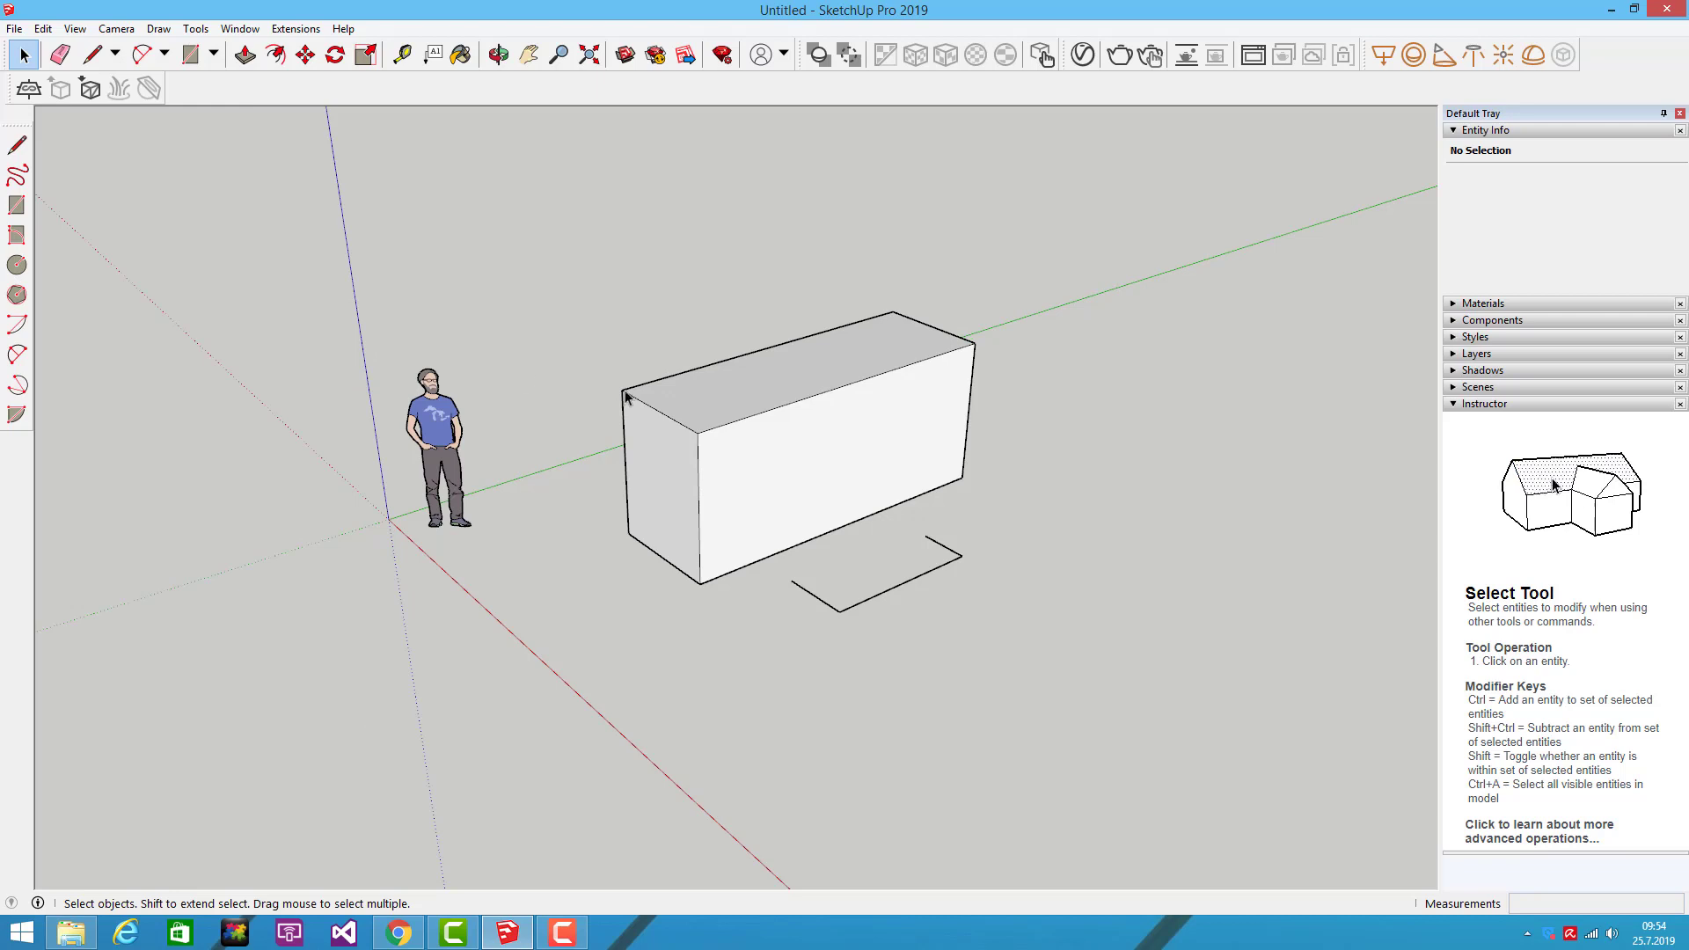
mouse_move(1005, 405)
middle_mouse_down()
mouse_move(980, 392)
mouse_move(1010, 406)
mouse_move(1068, 384)
middle_mouse_up()
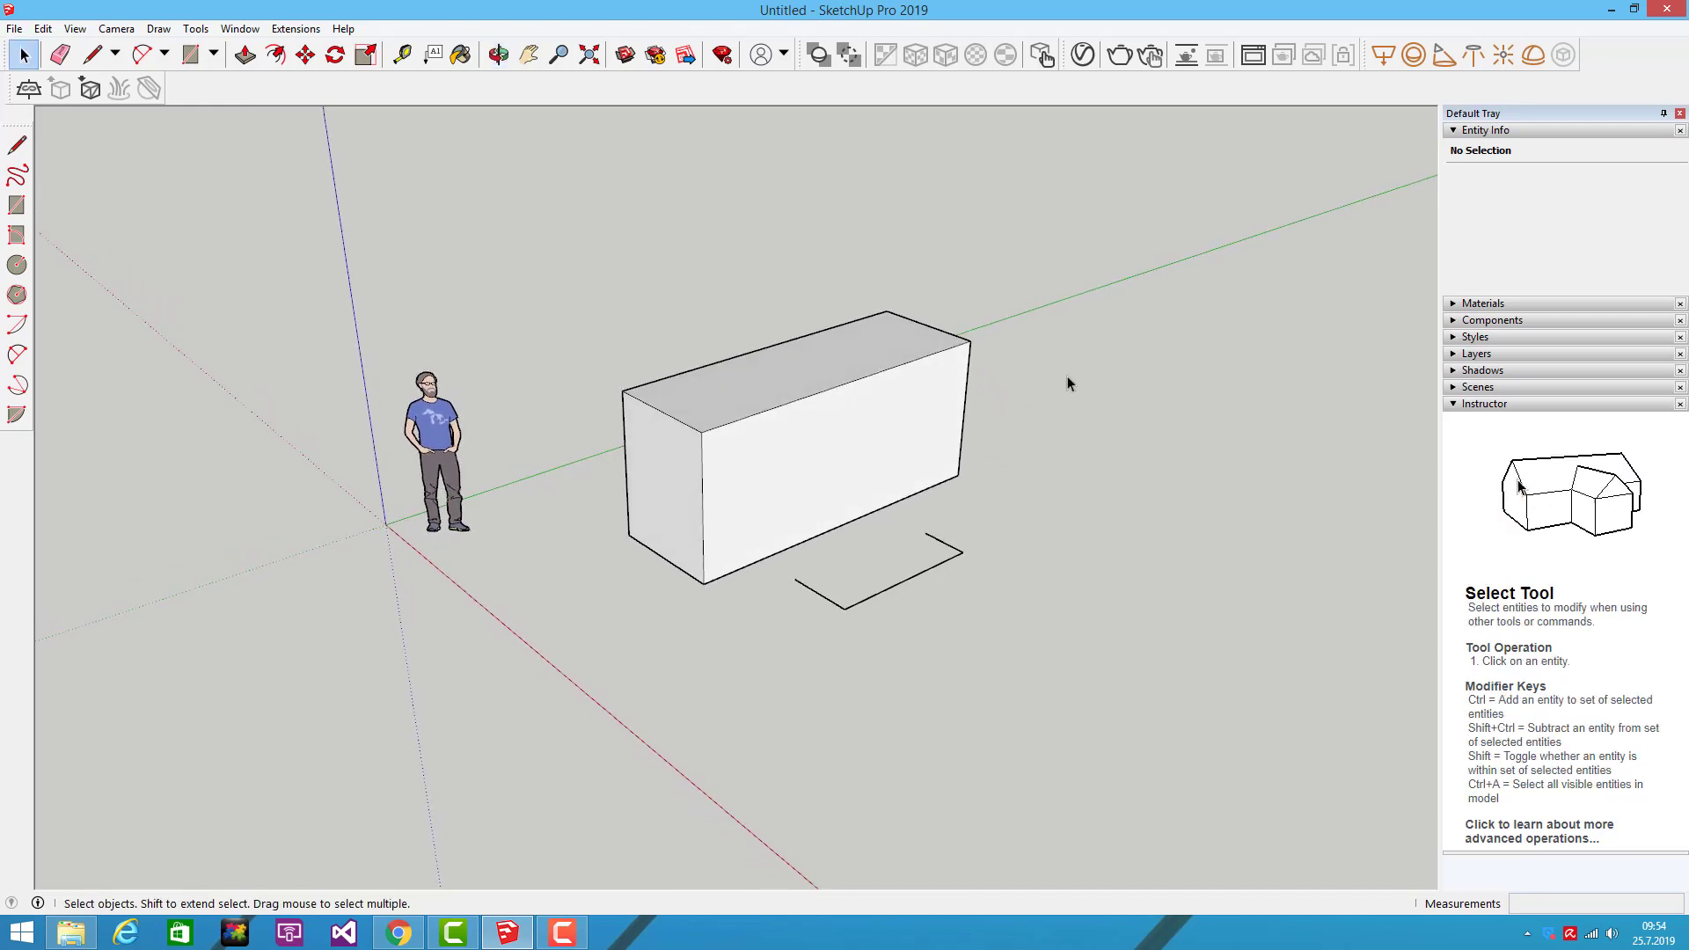
left_click_drag(1084, 404, 934, 429)
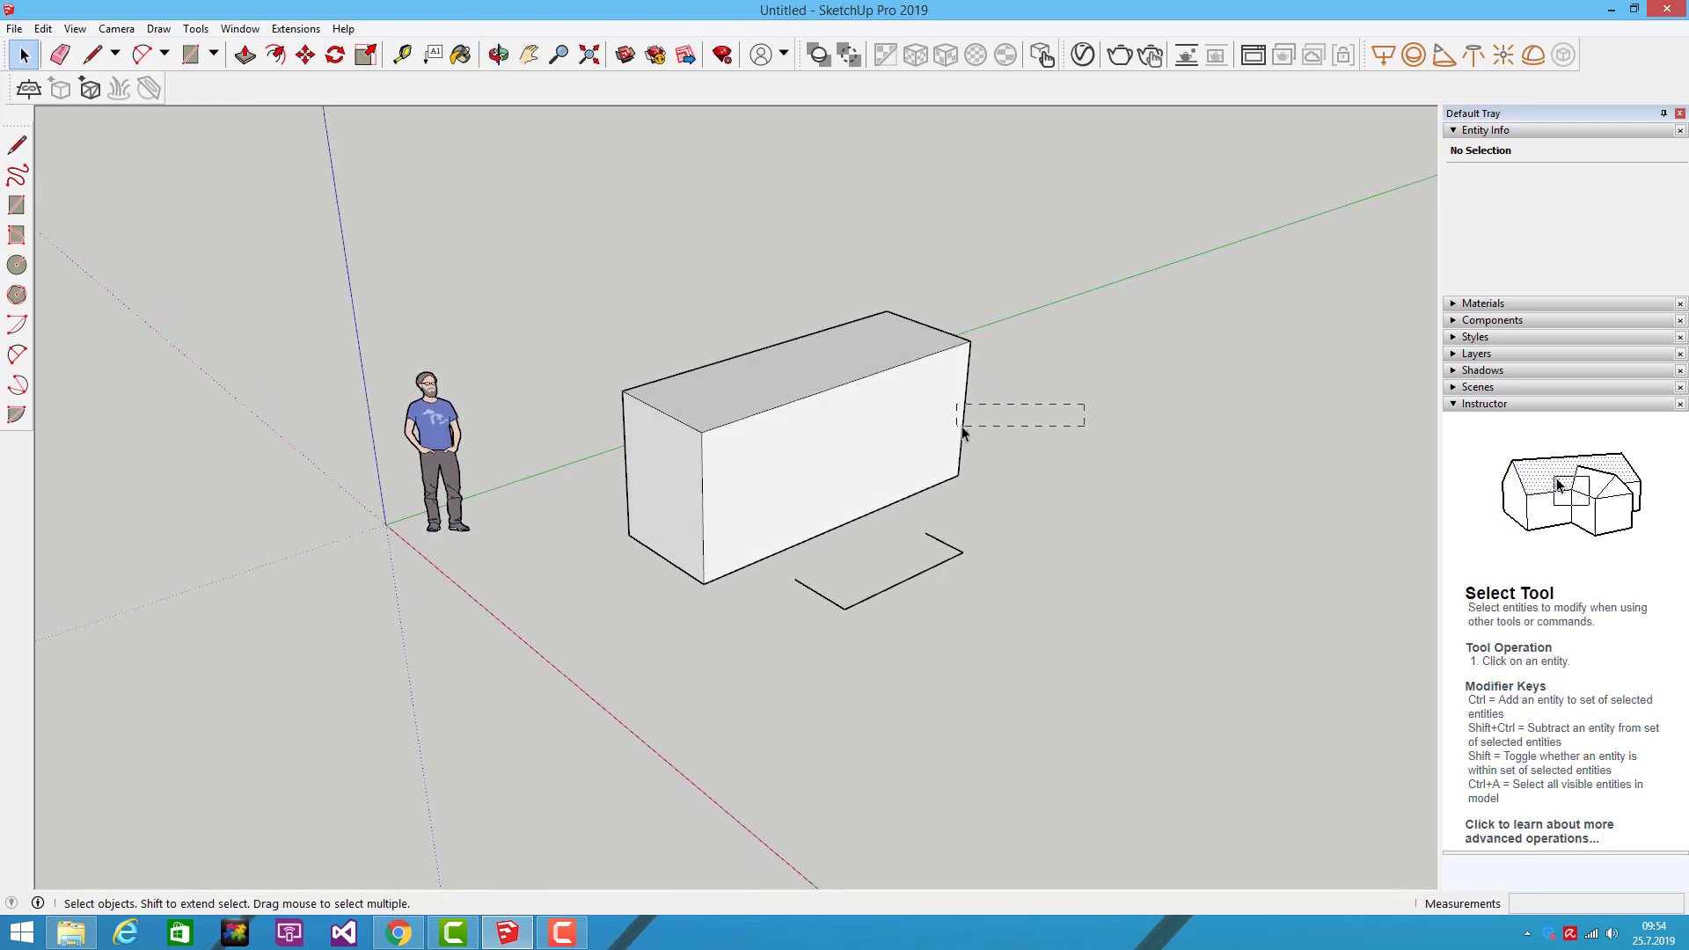
left_click_drag(501, 356, 629, 439)
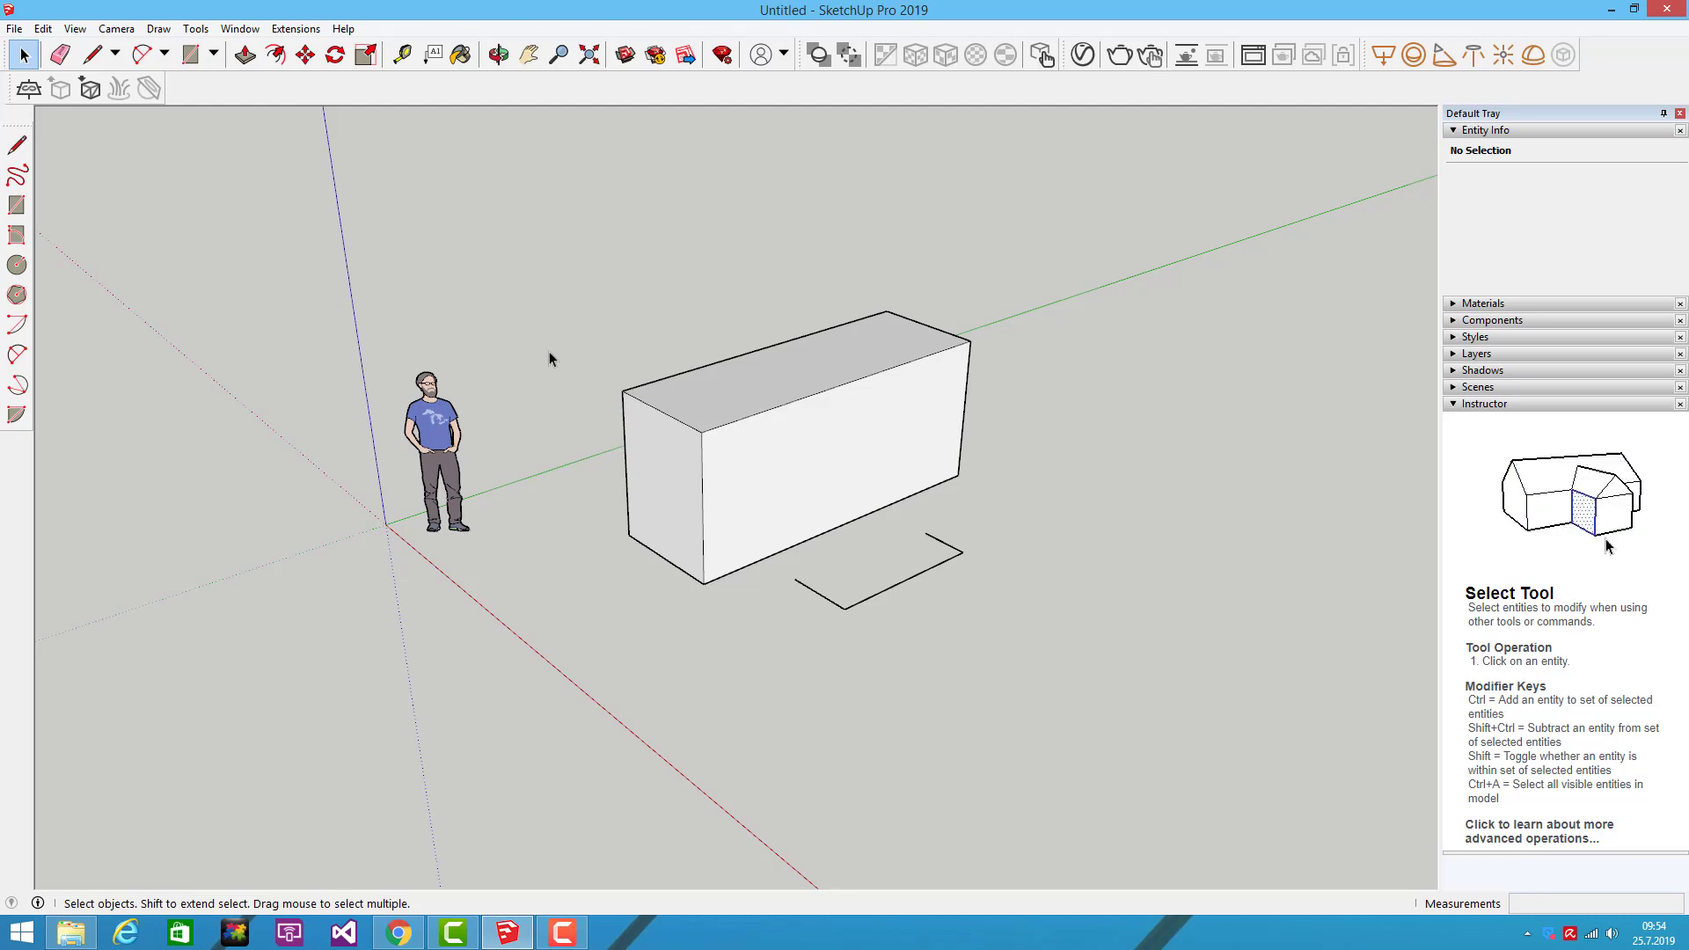
mouse_move(545, 352)
middle_mouse_down()
mouse_move(566, 354)
mouse_move(562, 389)
middle_mouse_up()
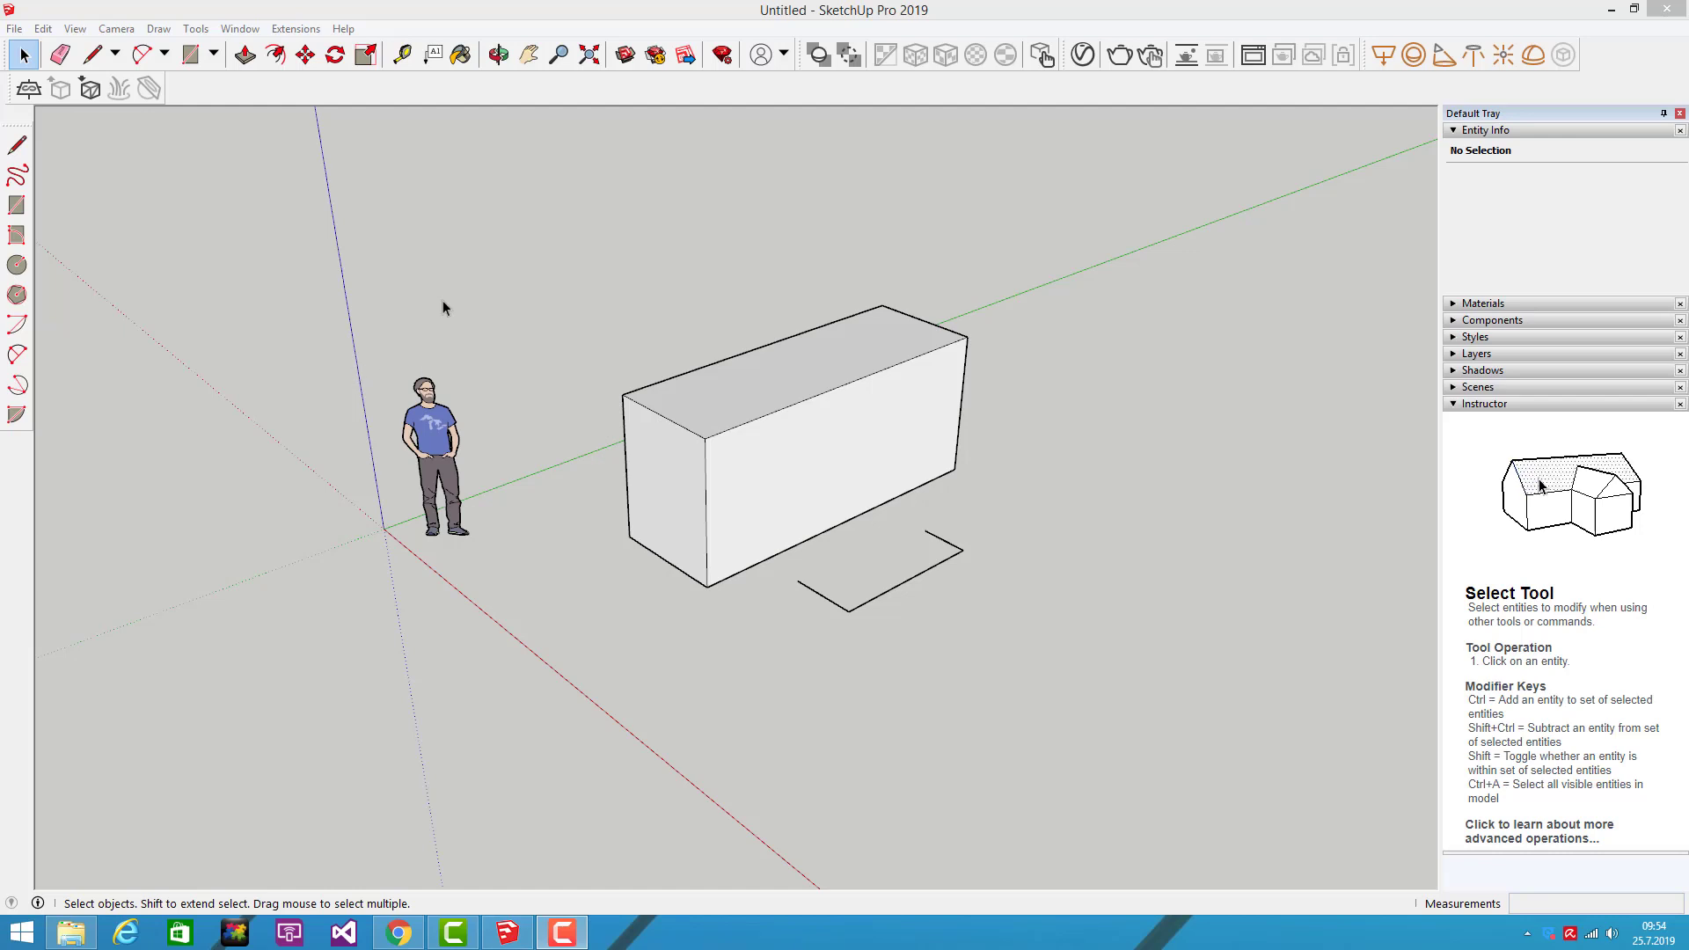
middle_click_drag(721, 242, 741, 252)
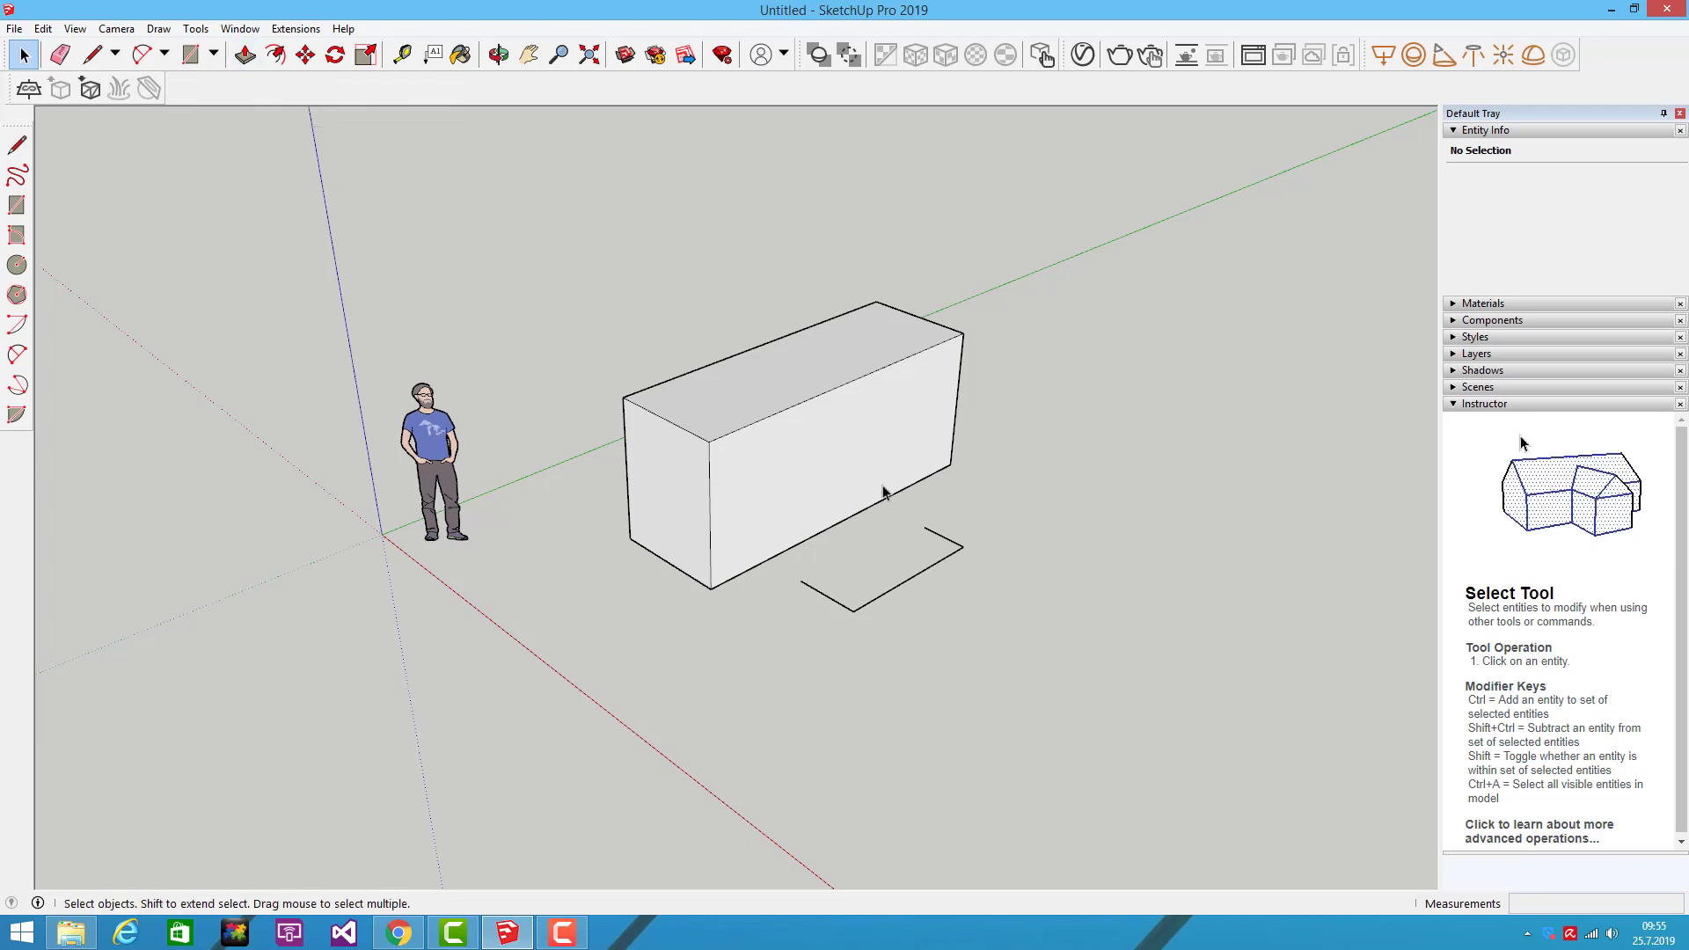
mouse_move(594, 603)
middle_mouse_down()
mouse_move(834, 599)
mouse_move(599, 604)
middle_mouse_up()
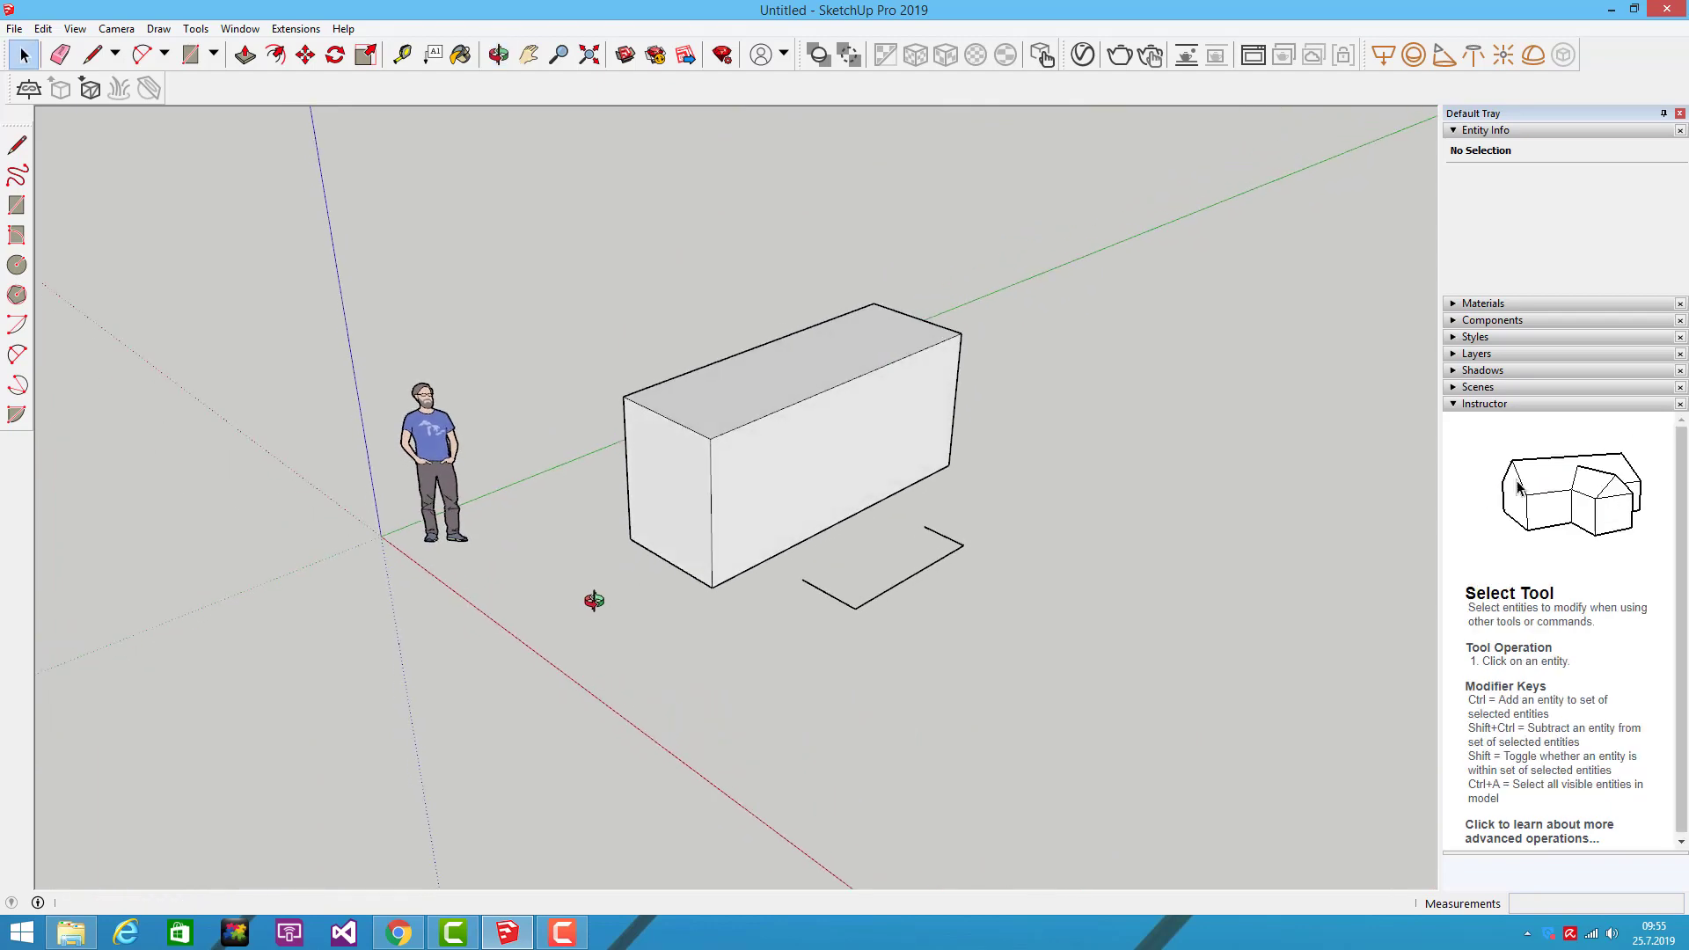